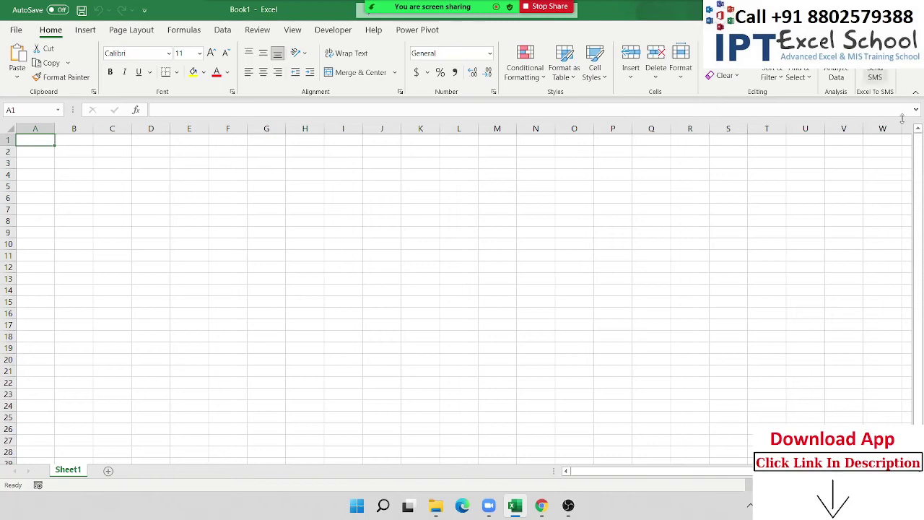
Dismiss the meeting options list and go to cell A1 of the sheet.
{"action": "left_click", "coordinate": [651, 220]}
{"action": "mouse_move", "coordinate": [470, 6]}
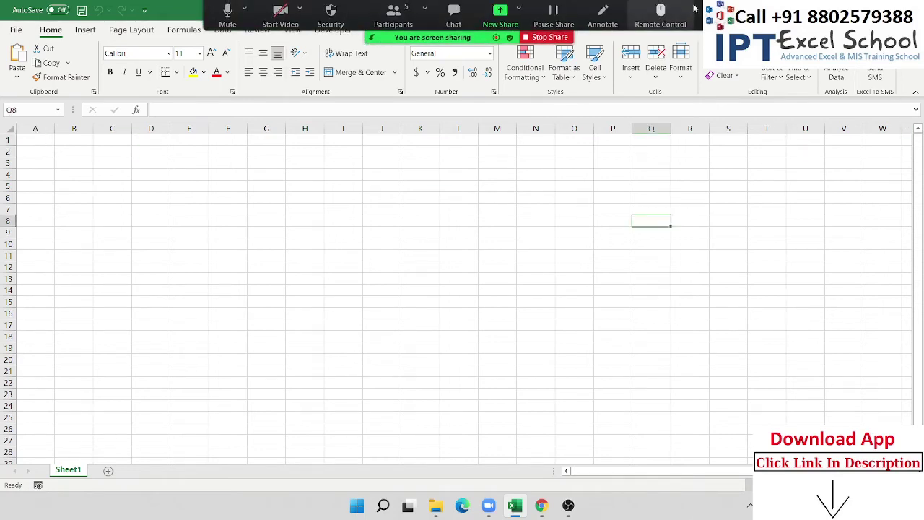
{"action": "left_click", "coordinate": [714, 16]}
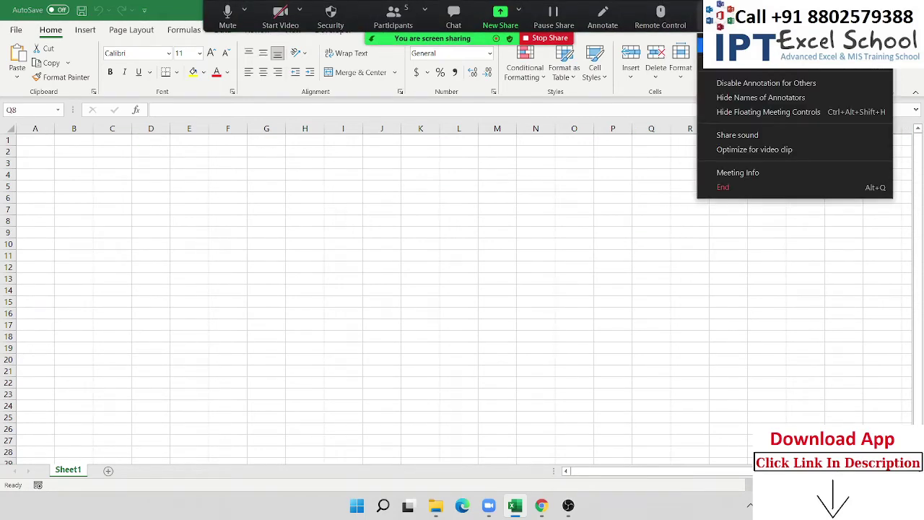
{"action": "key", "text": "Escape"}
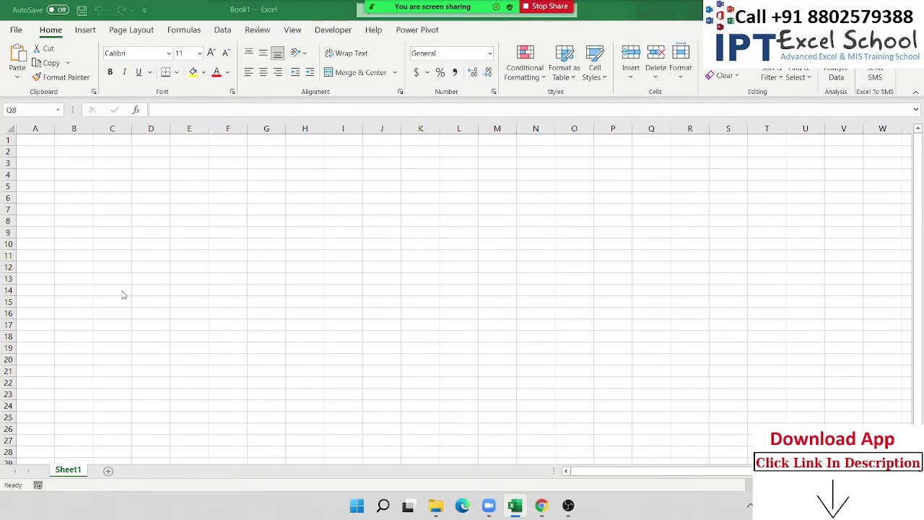
{"action": "left_click", "coordinate": [41, 151]}
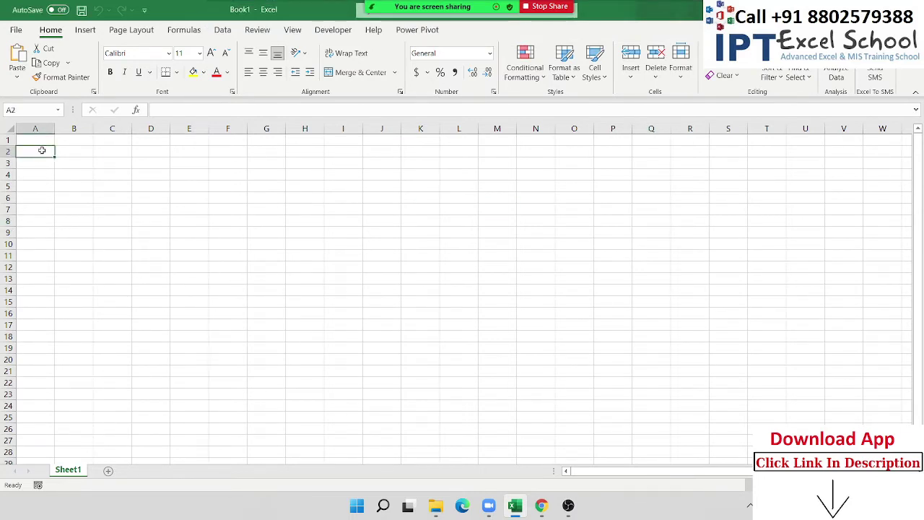
{"action": "key", "text": "Up"}
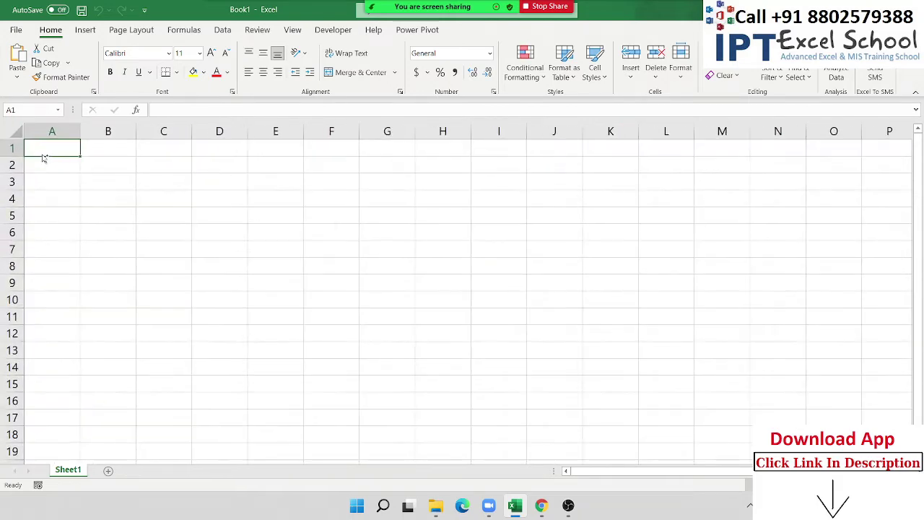
{"action": "scroll", "coordinate": [42, 151], "scroll_direction": "up", "scroll_amount": 3}
Enter the headers Name, City and Amt in A1:C1.
{"action": "type", "text": "Name"}
{"action": "key", "text": "Tab"}
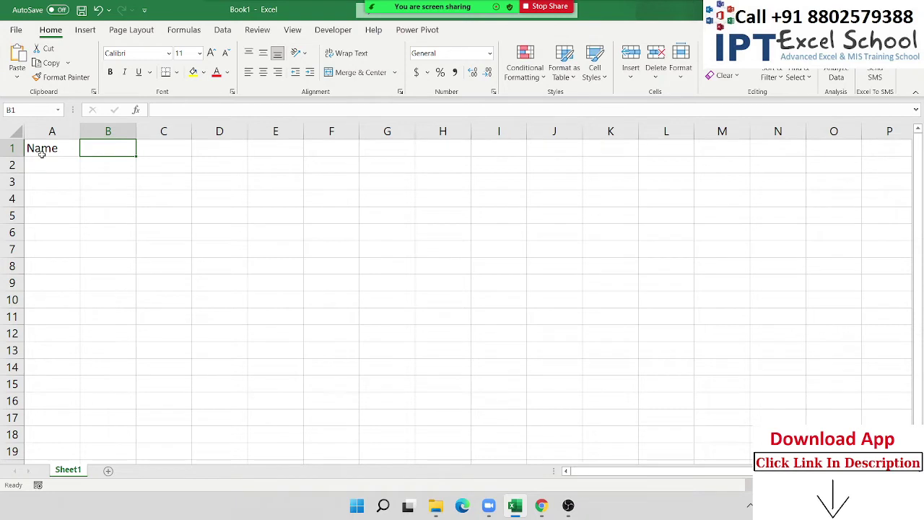
{"action": "type", "text": "City"}
{"action": "key", "text": "Tab"}
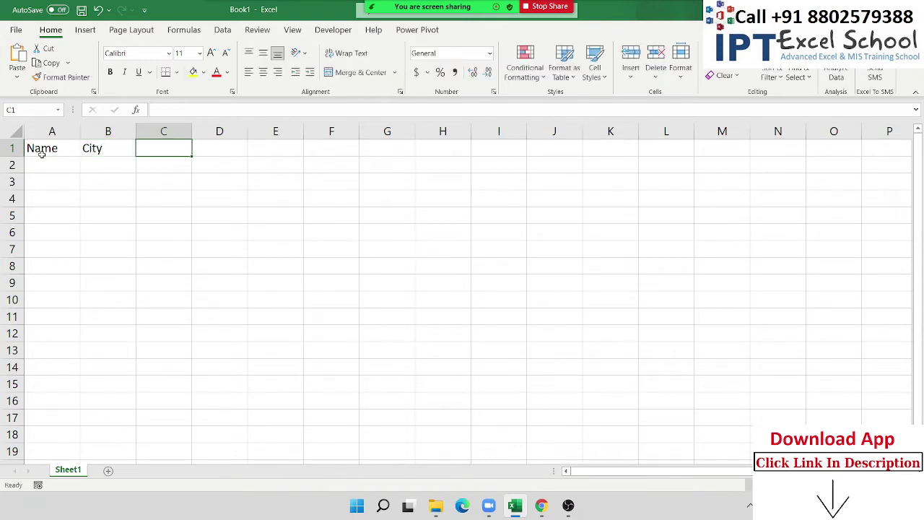
{"action": "type", "text": "Amt"}
{"action": "key", "text": "Return"}
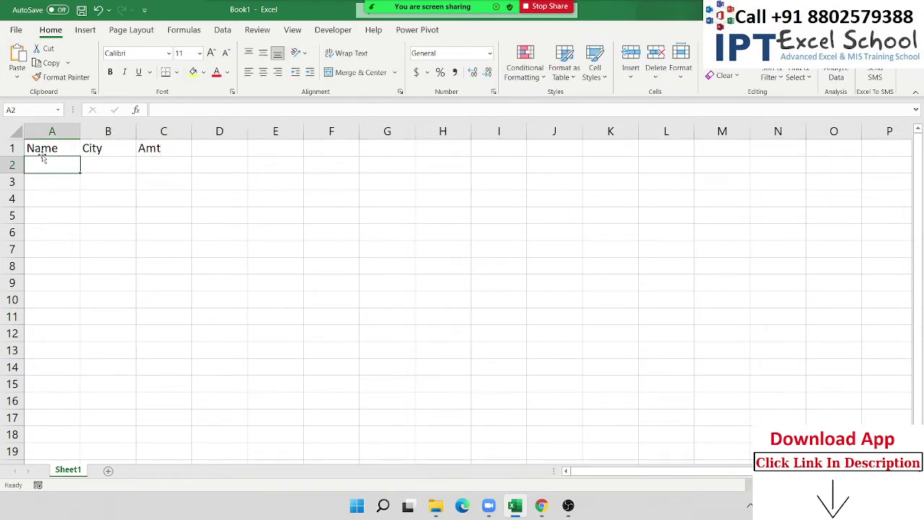
Enter the cities Pune, Delhi and Mumbai in B2:B4.
{"action": "key", "text": "Down"}
{"action": "key", "text": "Up"}
{"action": "key", "text": "Right"}
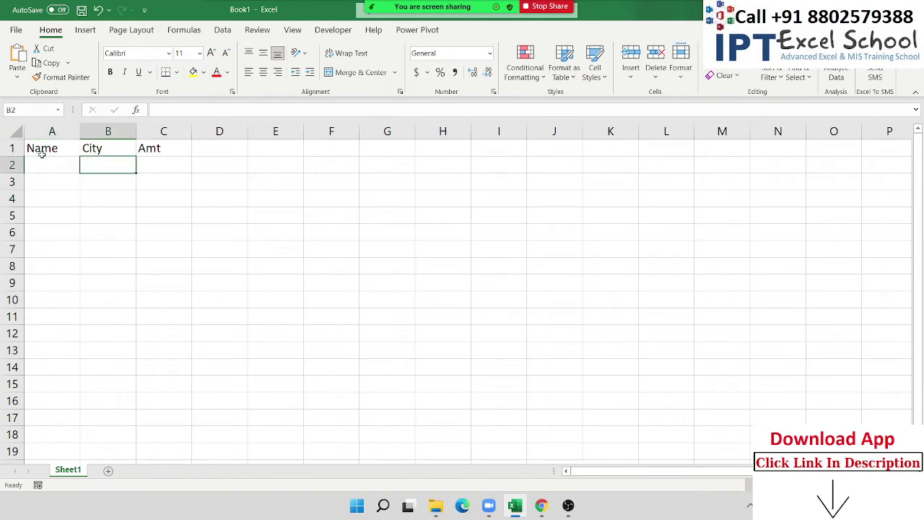
{"action": "type", "text": "Pune"}
{"action": "key", "text": "Return"}
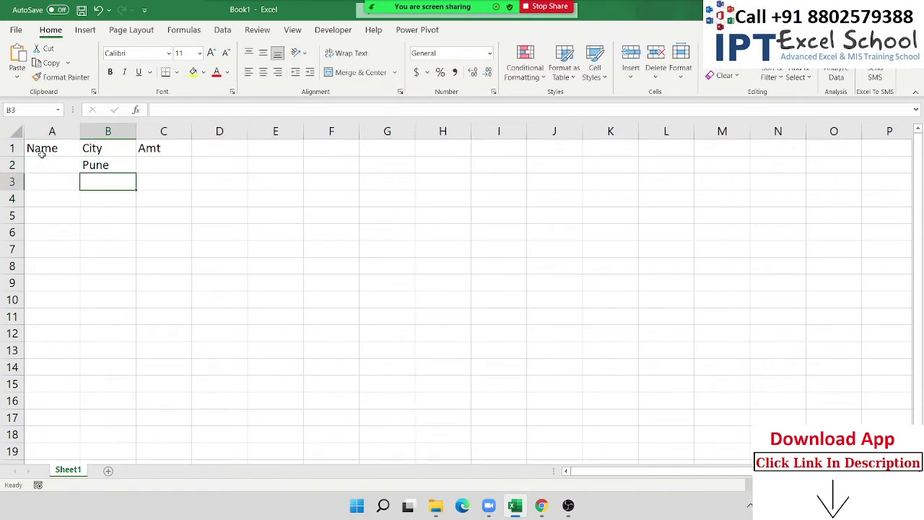
{"action": "type", "text": "Delhi"}
{"action": "key", "text": "Return"}
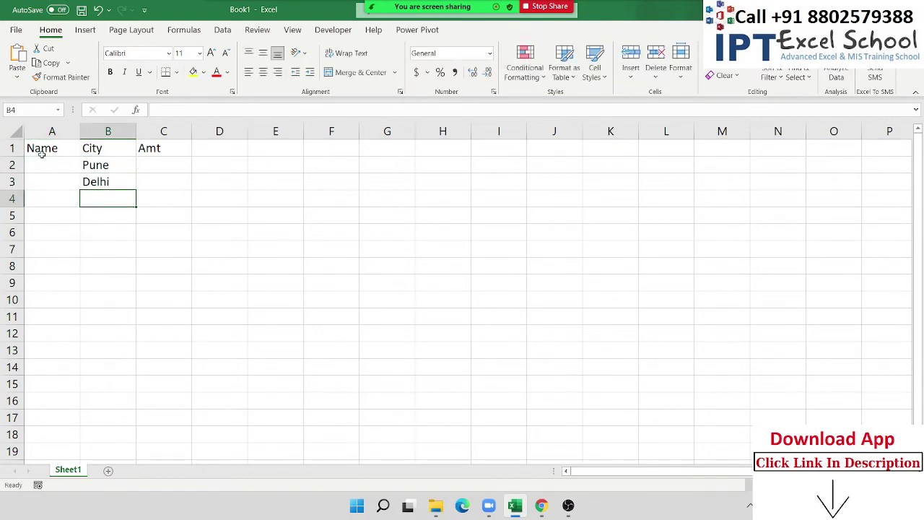
{"action": "type", "text": "M"}
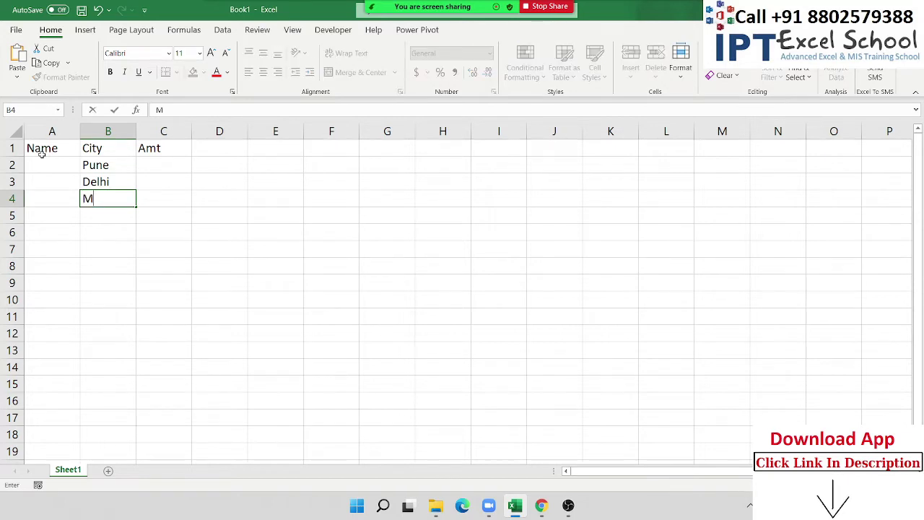
{"action": "type", "text": "umbai"}
{"action": "key", "text": "Return"}
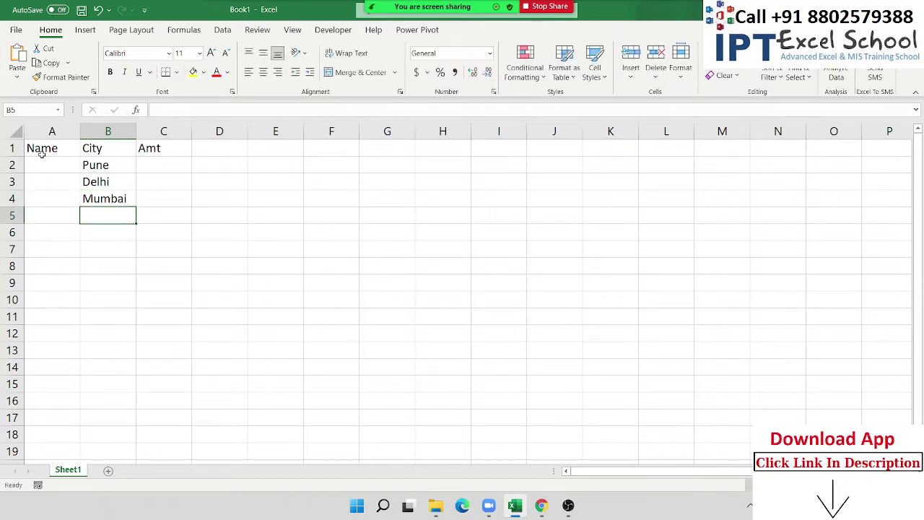
Add a Total label in A5 and a SUM of the Amt cells in C5.
{"action": "key", "text": "Left"}
{"action": "type", "text": "Total"}
{"action": "key", "text": "Tab"}
{"action": "key", "text": "Tab"}
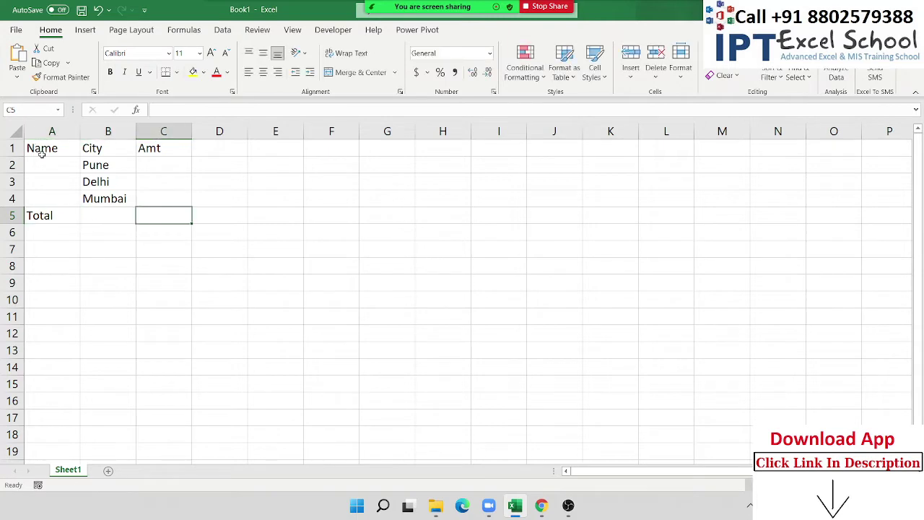
{"action": "type", "text": "=su"}
{"action": "key", "text": "Tab"}
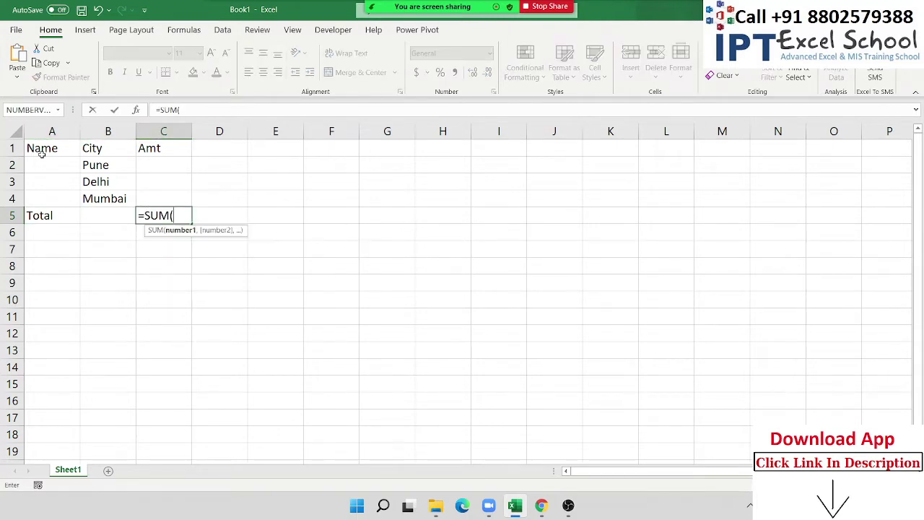
{"action": "key", "text": "Up"}
{"action": "key", "text": "shift+Up"}
{"action": "key", "text": "shift+Up"}
{"action": "key", "text": "shift+Return"}
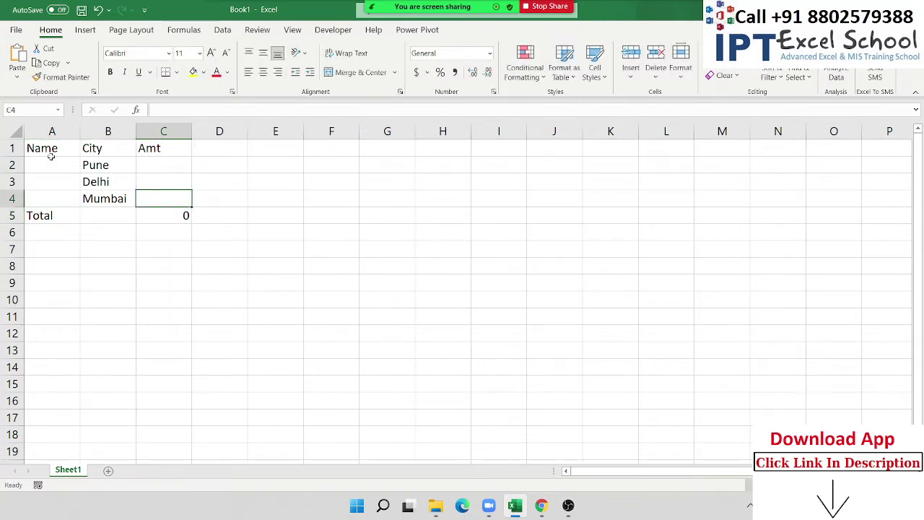
Give every cell of table A1:C5 a border and make the Total row bold.
{"action": "mouse_move", "coordinate": [51, 154]}
{"action": "left_mouse_down"}
{"action": "mouse_move", "coordinate": [107, 159]}
{"action": "mouse_move", "coordinate": [161, 216]}
{"action": "left_mouse_up"}
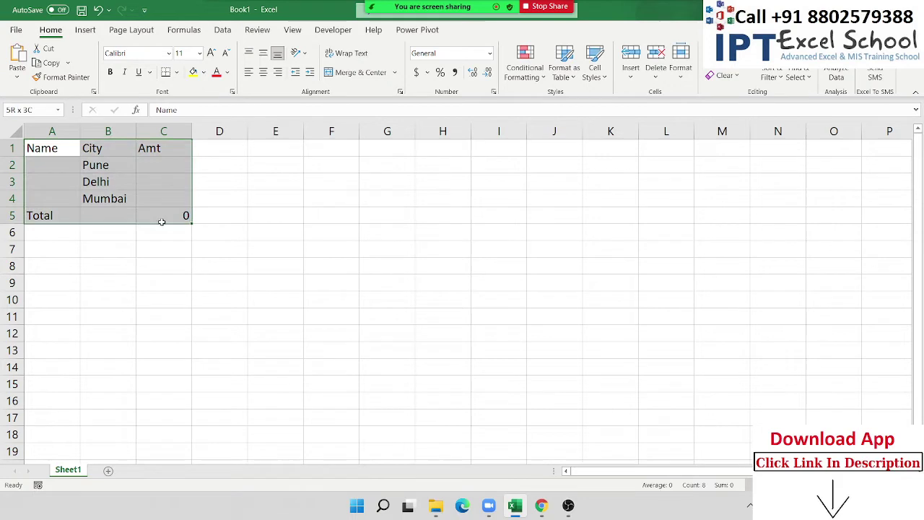
{"action": "left_click", "coordinate": [176, 72]}
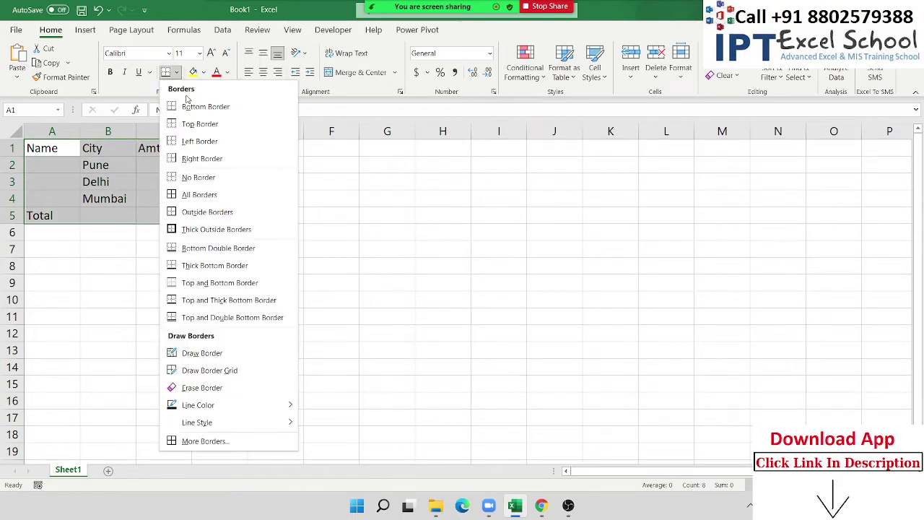
{"action": "left_click", "coordinate": [195, 195]}
{"action": "left_click_drag", "start_coordinate": [72, 215], "coordinate": [156, 215]}
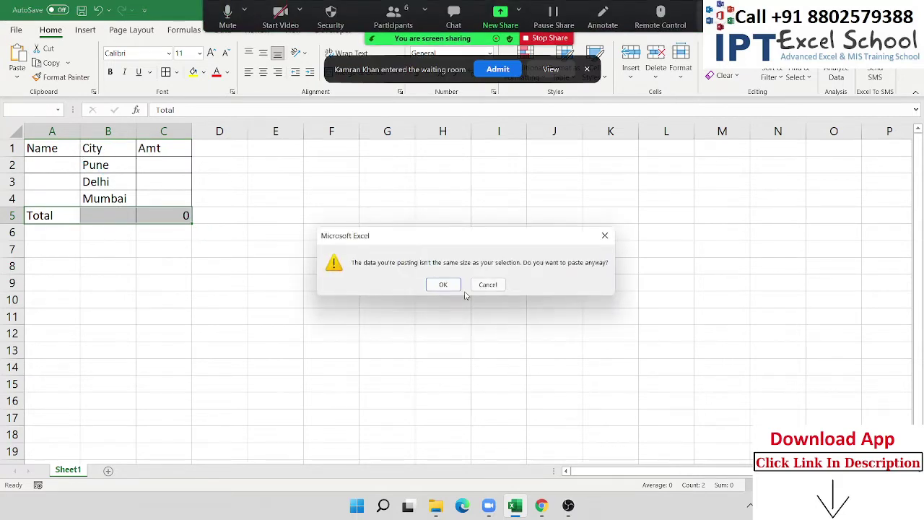
{"action": "left_click", "coordinate": [438, 284]}
{"action": "key", "text": "ctrl+z"}
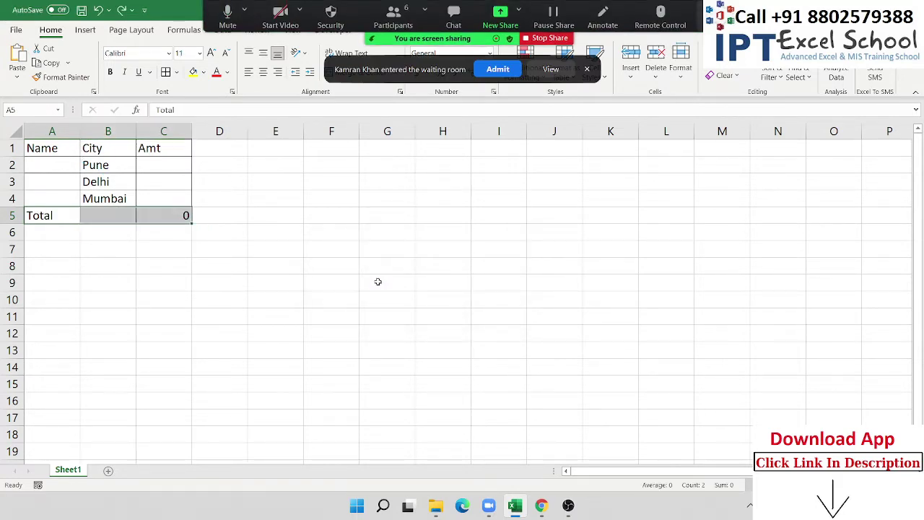
{"action": "key", "text": "ctrl+b"}
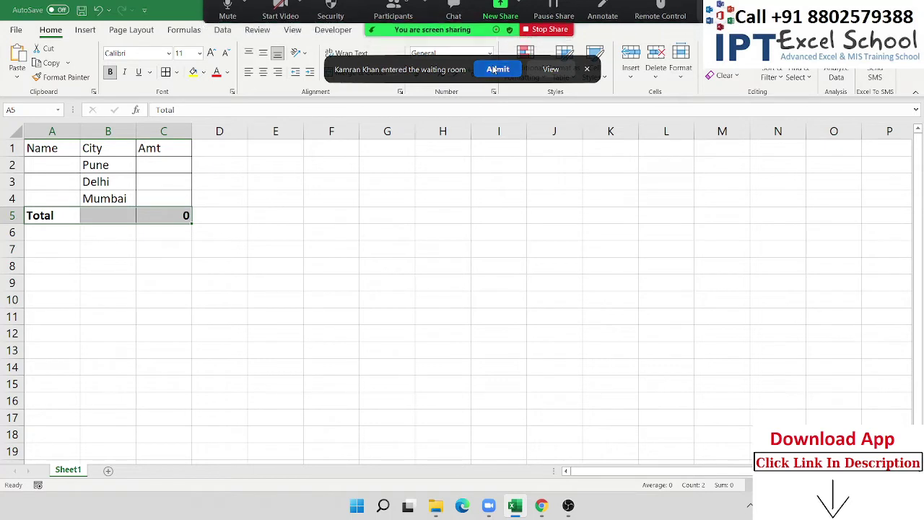
Shade the Name, City, Amt header row with a light fill colour.
{"action": "left_click_drag", "start_coordinate": [29, 147], "coordinate": [155, 147]}
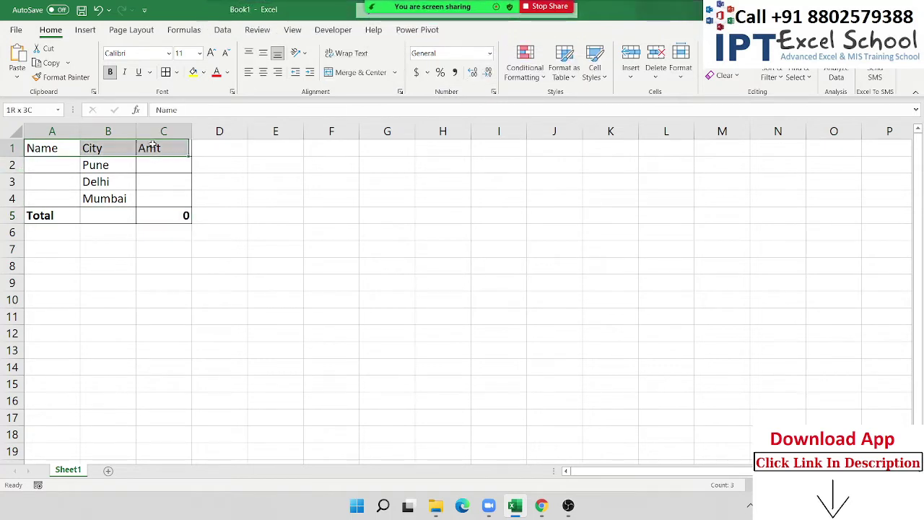
{"action": "left_click", "coordinate": [203, 73]}
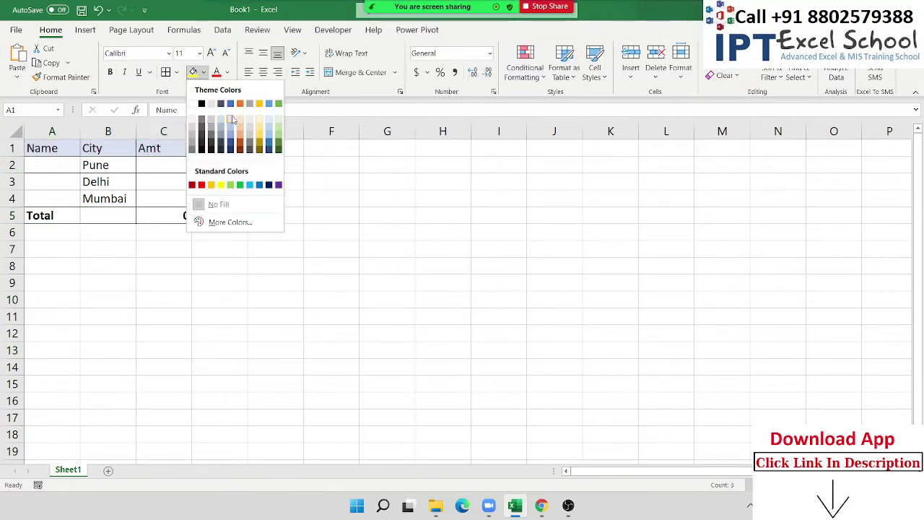
{"action": "left_click", "coordinate": [233, 120]}
{"action": "left_click", "coordinate": [266, 208]}
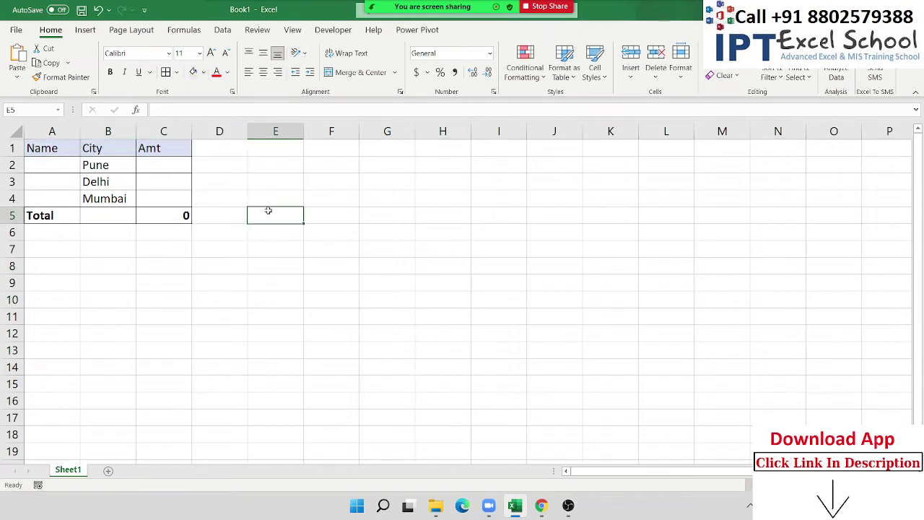
Merge the empty Name cells A2:A4 into one cell.
{"action": "left_click", "coordinate": [67, 166]}
{"action": "left_click_drag", "start_coordinate": [67, 174], "coordinate": [65, 198]}
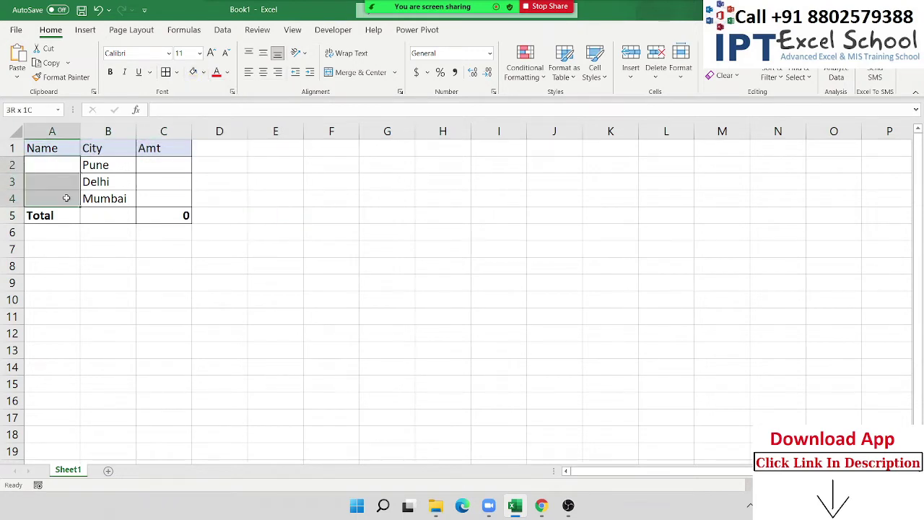
{"action": "left_click", "coordinate": [360, 72]}
{"action": "left_click", "coordinate": [286, 205]}
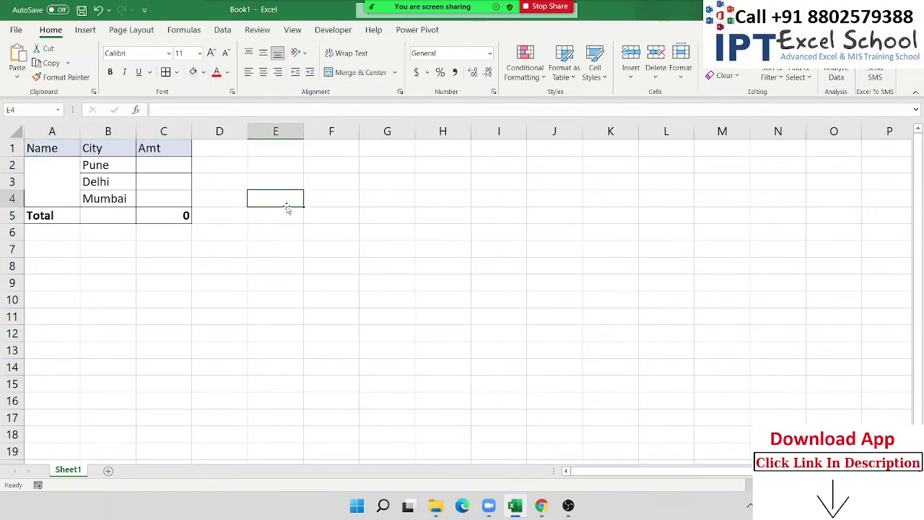
Copy the table to A7 and A13, then undo both pastes and clear the marquee.
{"action": "left_click_drag", "start_coordinate": [51, 146], "coordinate": [145, 216]}
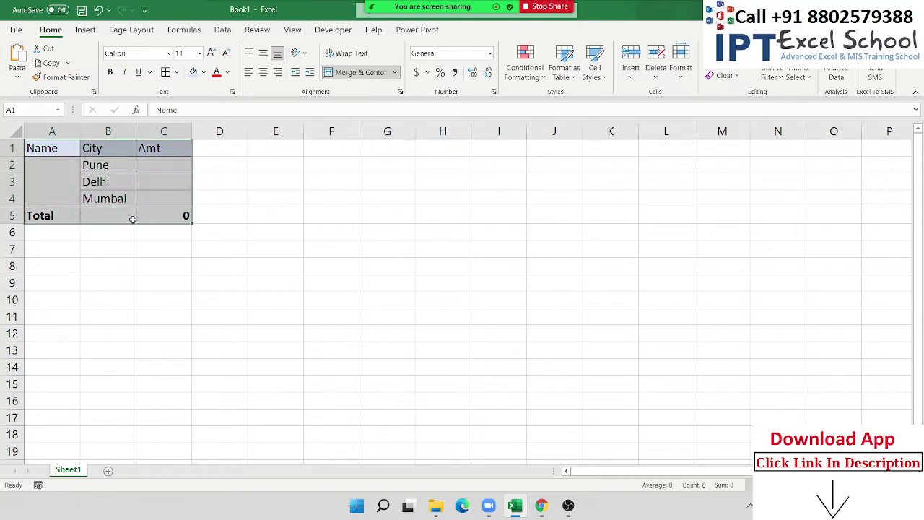
{"action": "key", "text": "ctrl+c"}
{"action": "left_click", "coordinate": [41, 233]}
{"action": "left_click", "coordinate": [41, 248]}
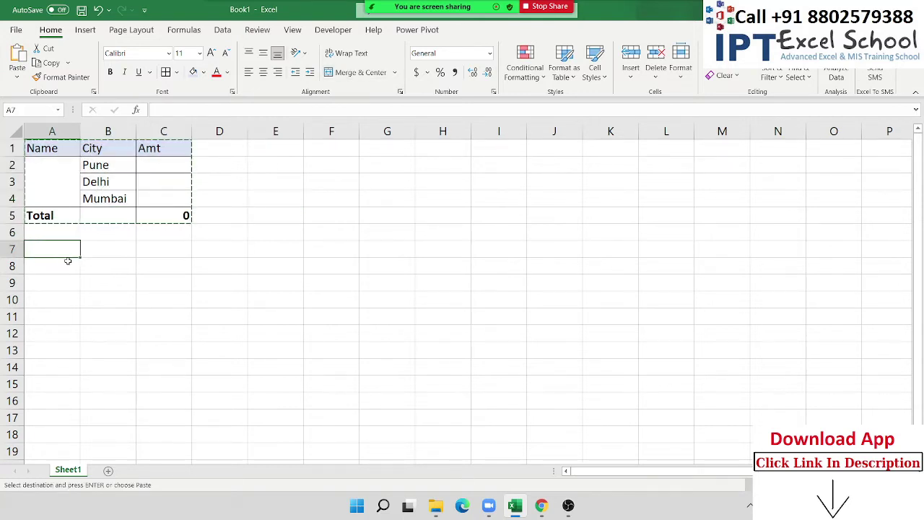
{"action": "key", "text": "ctrl+v"}
{"action": "left_click", "coordinate": [33, 348]}
{"action": "key", "text": "ctrl+v"}
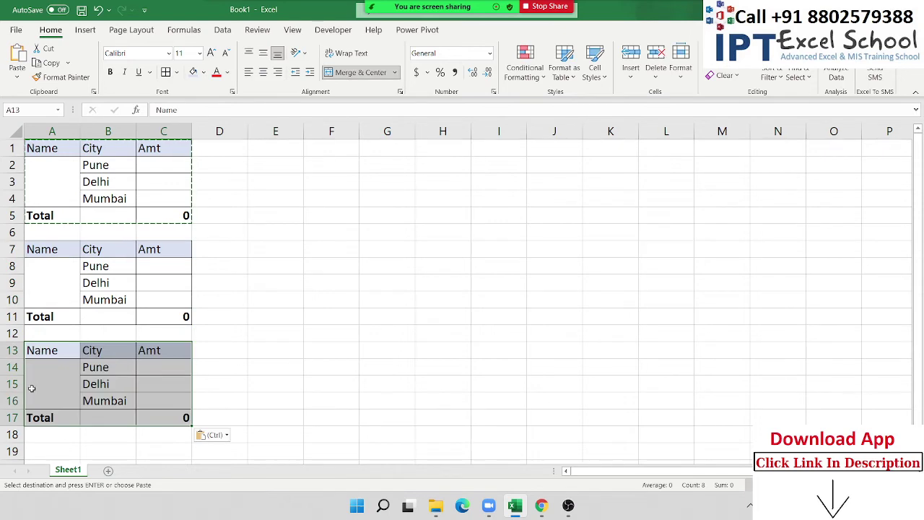
{"action": "key", "text": "ctrl+z"}
{"action": "key", "text": "ctrl+z"}
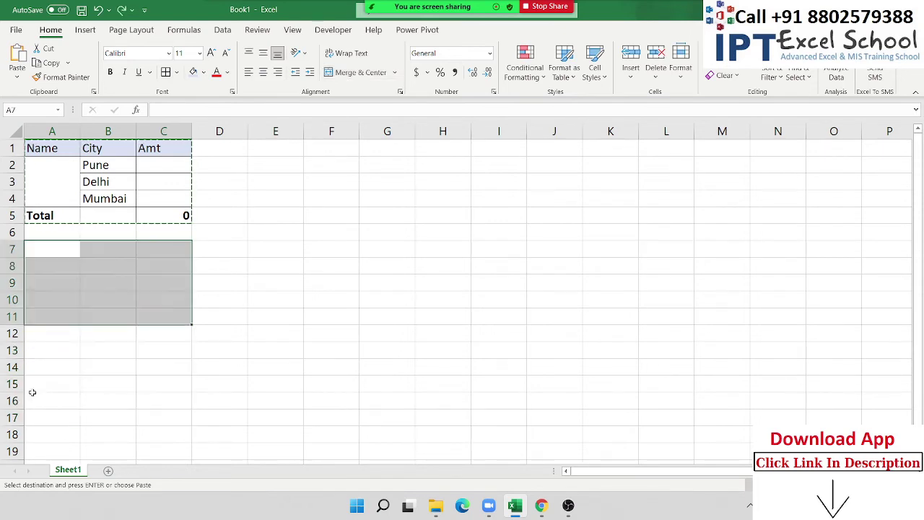
{"action": "key", "text": "Escape"}
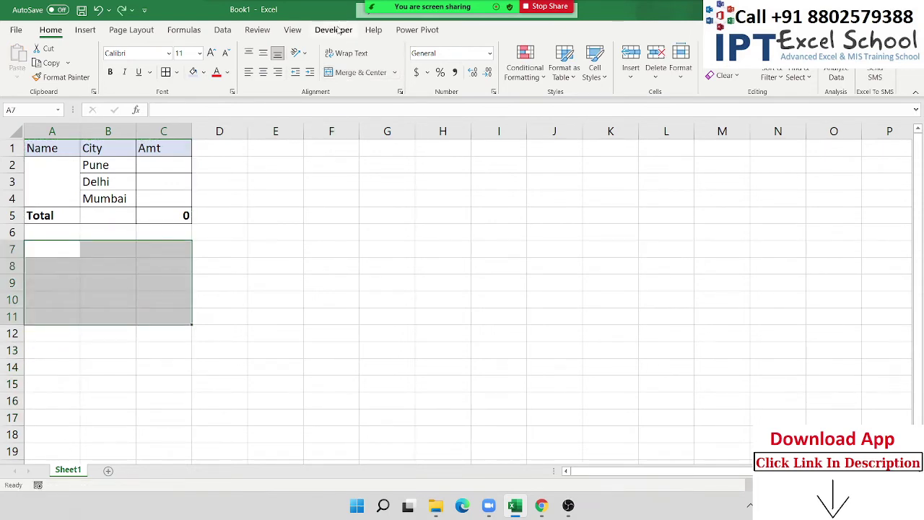
Open the Visual Basic editor from Developer and tile it beside the Excel workbook.
{"action": "left_click", "coordinate": [334, 30]}
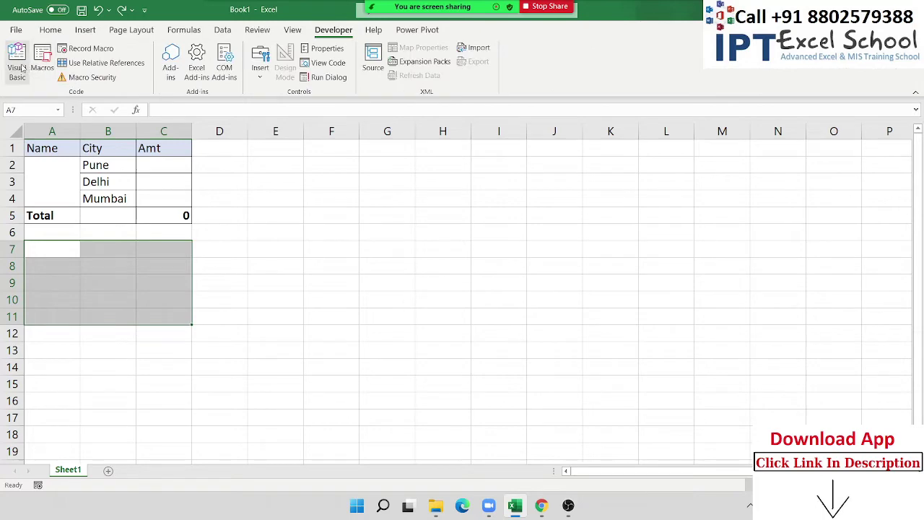
{"action": "left_click", "coordinate": [17, 68]}
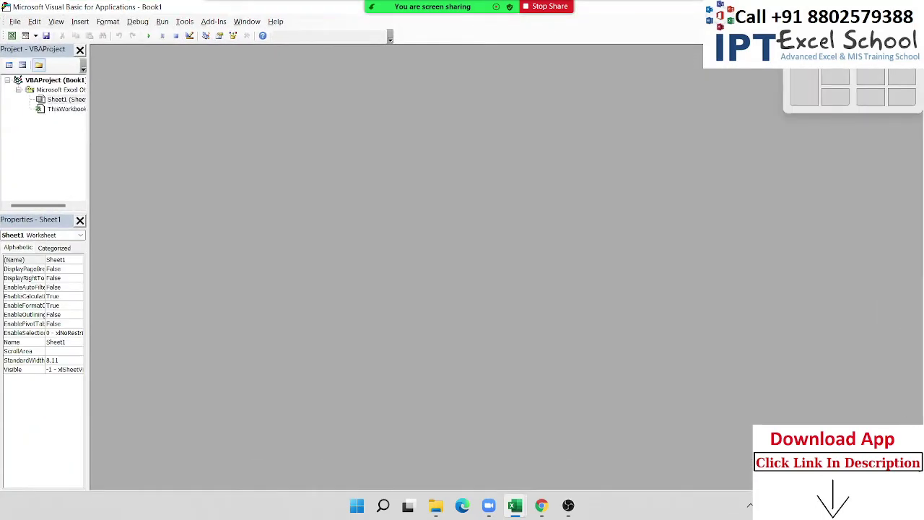
{"action": "left_click", "coordinate": [803, 87]}
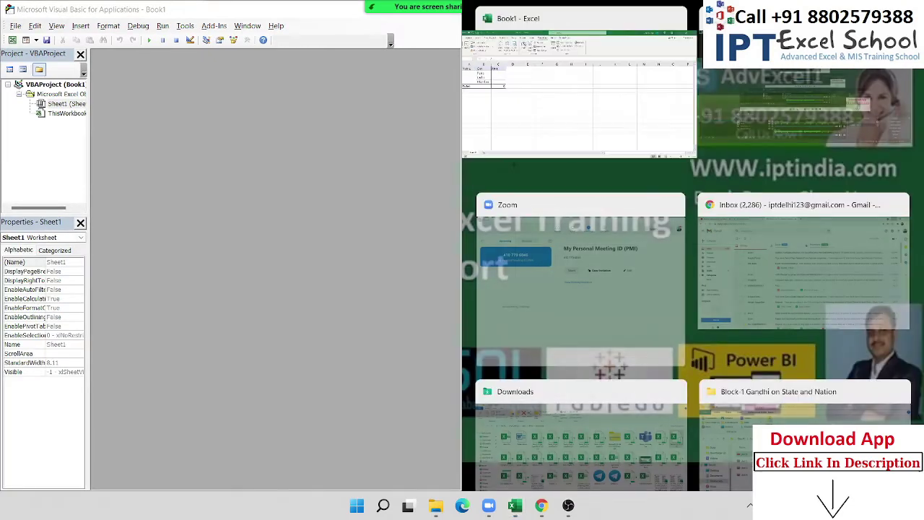
{"action": "left_click", "coordinate": [624, 74]}
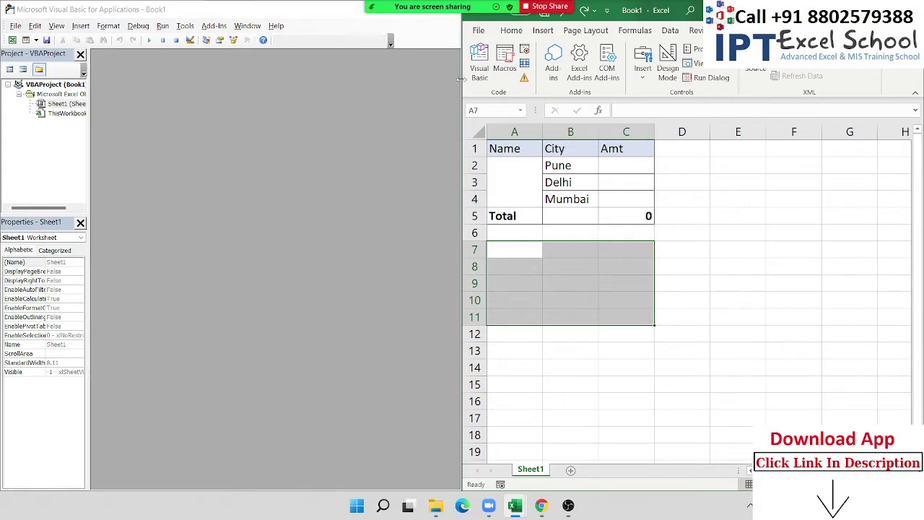
{"action": "left_click", "coordinate": [464, 165]}
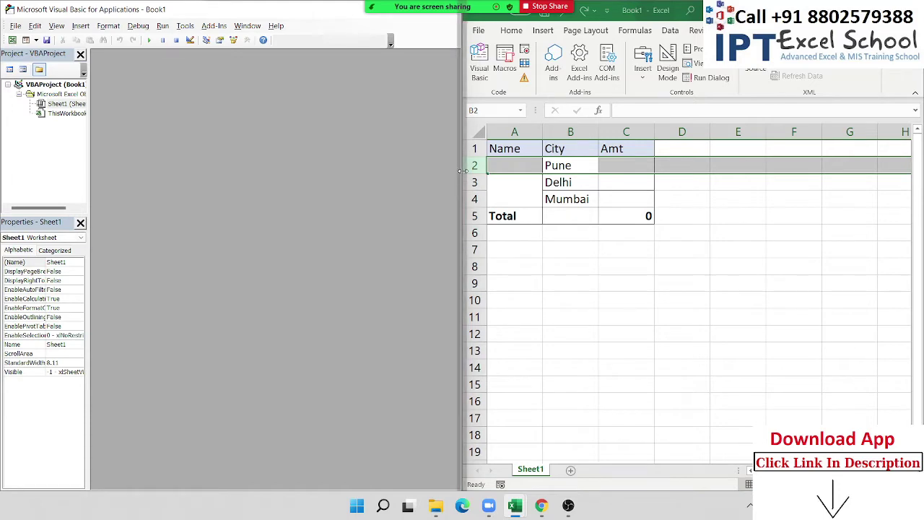
{"action": "left_click_drag", "start_coordinate": [462, 171], "coordinate": [575, 183]}
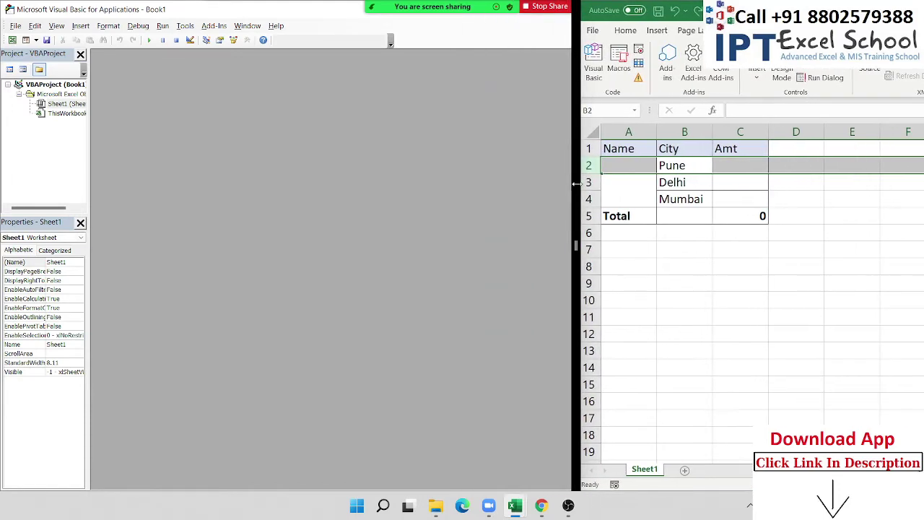
{"action": "left_click", "coordinate": [84, 28]}
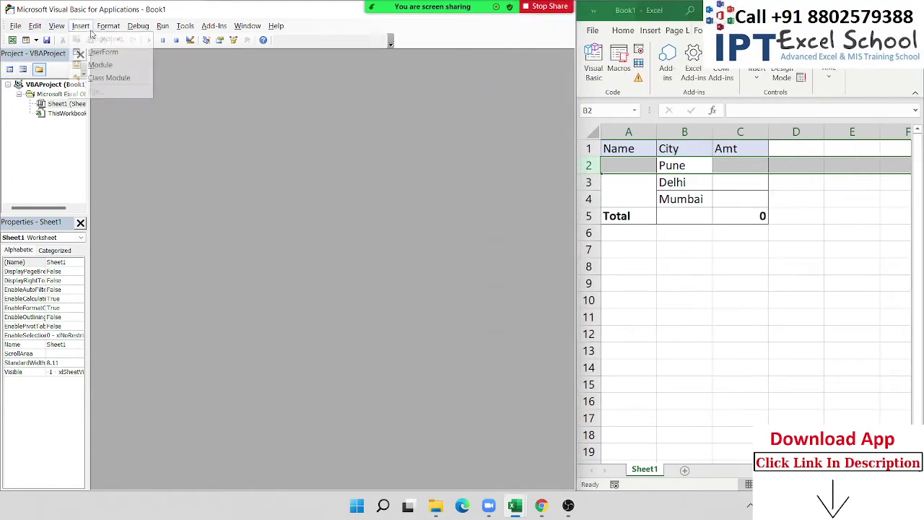
Insert a new module and declare Sub loop_1.
{"action": "left_click", "coordinate": [116, 67]}
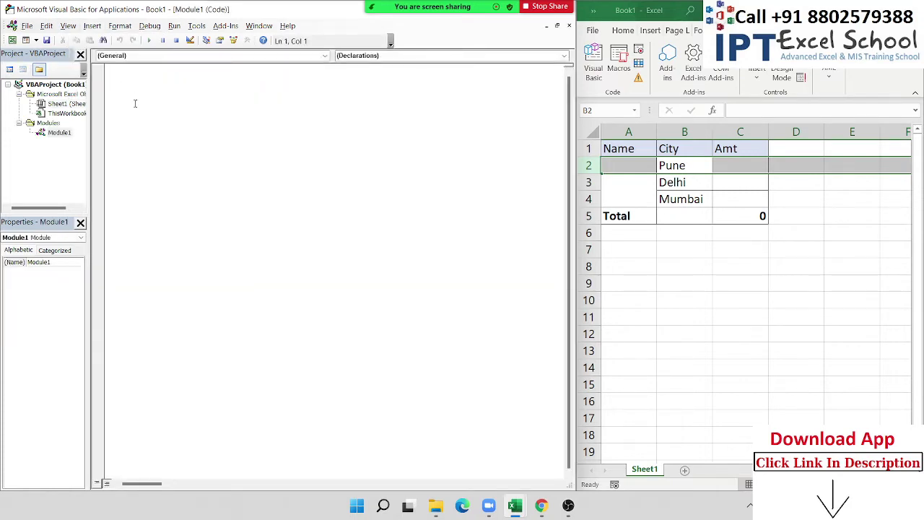
{"action": "type", "text": "sub "}
{"action": "type", "text": "loo"}
{"action": "type", "text": "p_1"}
{"action": "key", "text": "Return"}
{"action": "key", "text": "Return"}
{"action": "key", "text": "Return"}
{"action": "key", "text": "Return"}
{"action": "key", "text": "Return"}
Add the line Range("A1:C5").Copy to loop_1.
{"action": "left_click", "coordinate": [639, 146]}
{"action": "left_click", "coordinate": [755, 210]}
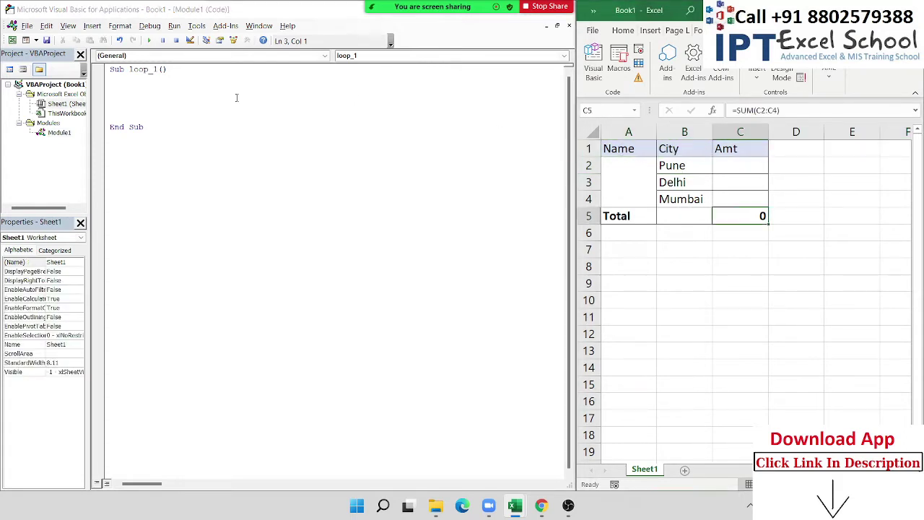
{"action": "left_click", "coordinate": [144, 94]}
{"action": "type", "text": "ra"}
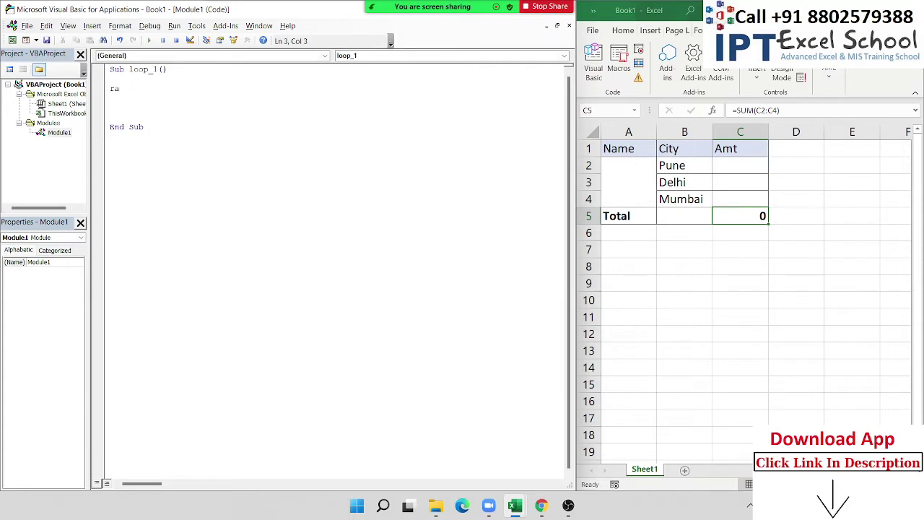
{"action": "type", "text": "nge"}
{"action": "type", "text": "(\"A"}
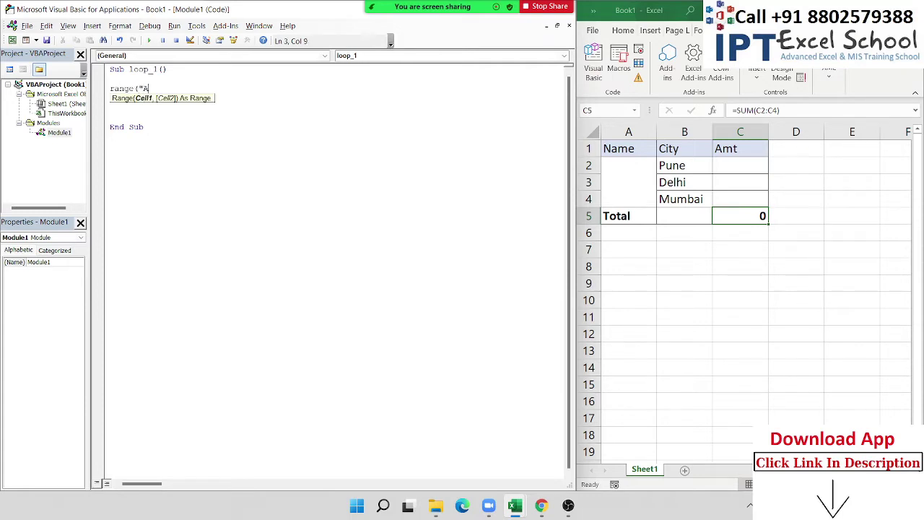
{"action": "type", "text": "1\")"}
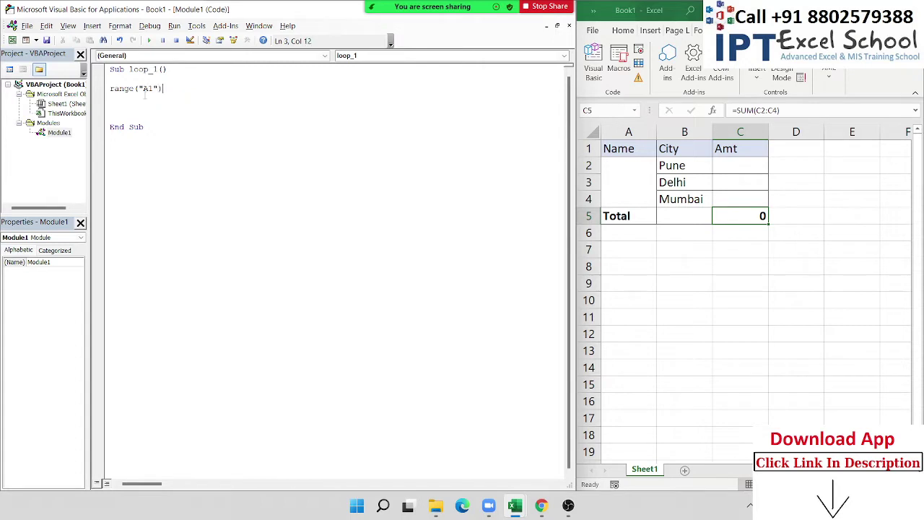
{"action": "type", "text": "."}
{"action": "key", "text": "Escape"}
{"action": "key", "text": "BackSpace"}
{"action": "type", "text": ".cop"}
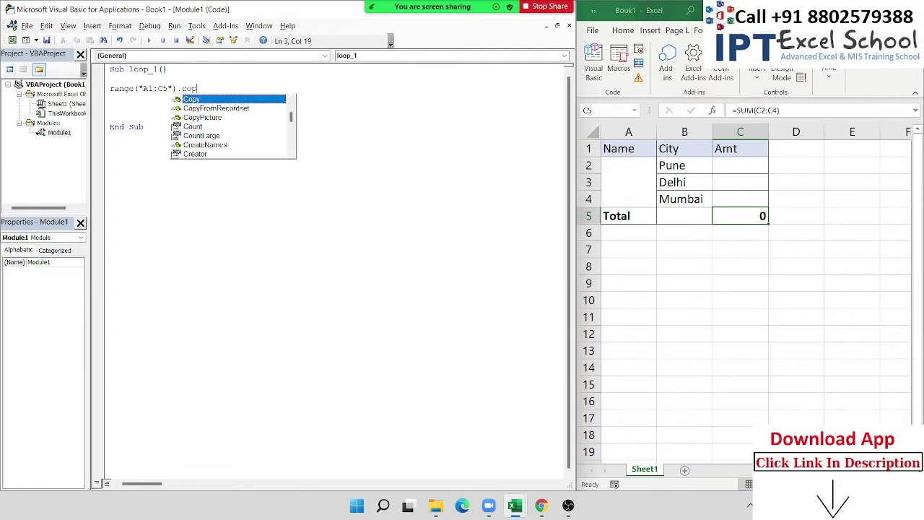
{"action": "key", "text": "Tab"}
{"action": "key", "text": "Return"}
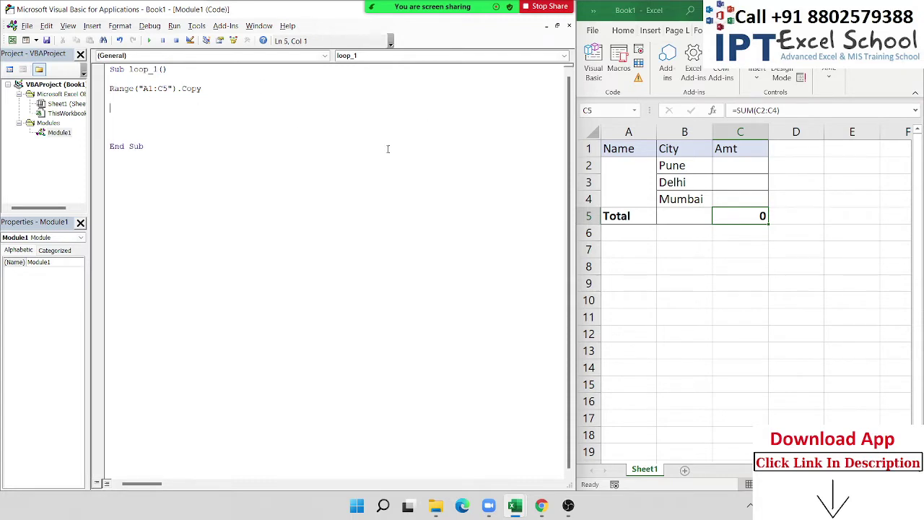
In Excel, select cell A7, then type 6500 into the Name Box.
{"action": "left_click", "coordinate": [626, 223]}
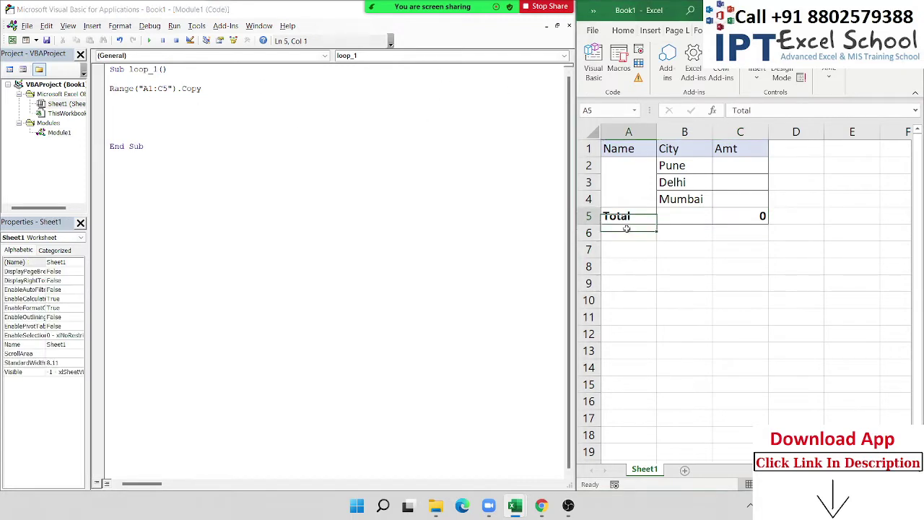
{"action": "left_click", "coordinate": [626, 228]}
{"action": "key", "text": "Down"}
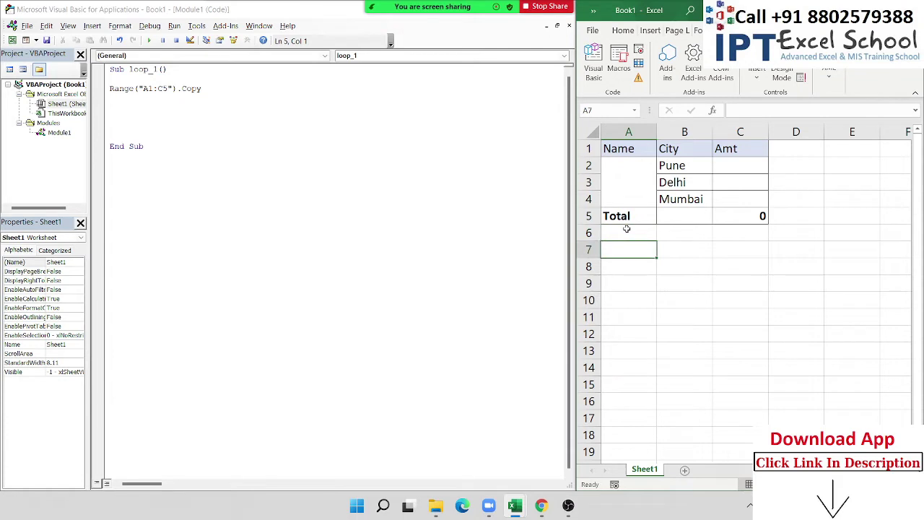
{"action": "left_click", "coordinate": [587, 110]}
{"action": "type", "text": "65"}
{"action": "type", "text": "000"}
In Excel, jump to A65000, Ctrl+Up to the last filled cell, then move down to A7.
{"action": "key", "text": "Return"}
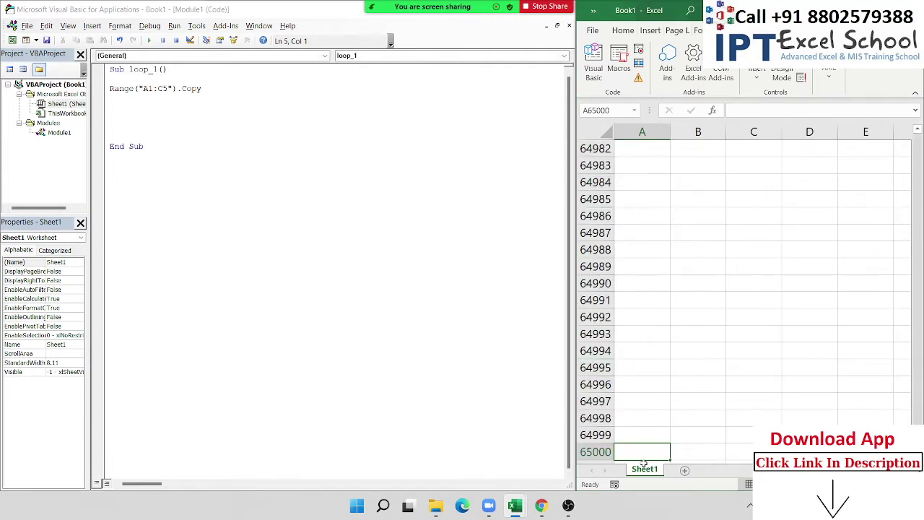
{"action": "key", "text": "ctrl+Up"}
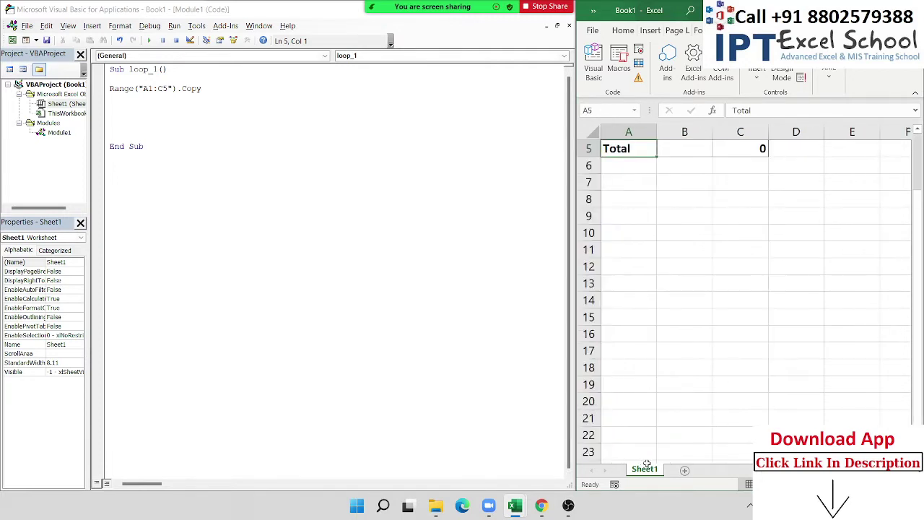
{"action": "scroll", "coordinate": [647, 463], "scroll_direction": "up", "scroll_amount": 2}
{"action": "key", "text": "Down"}
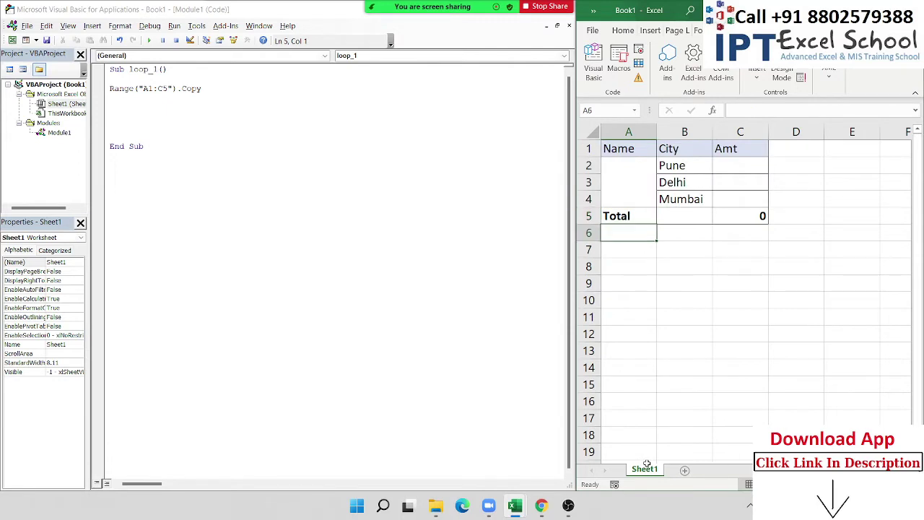
{"action": "key", "text": "Down"}
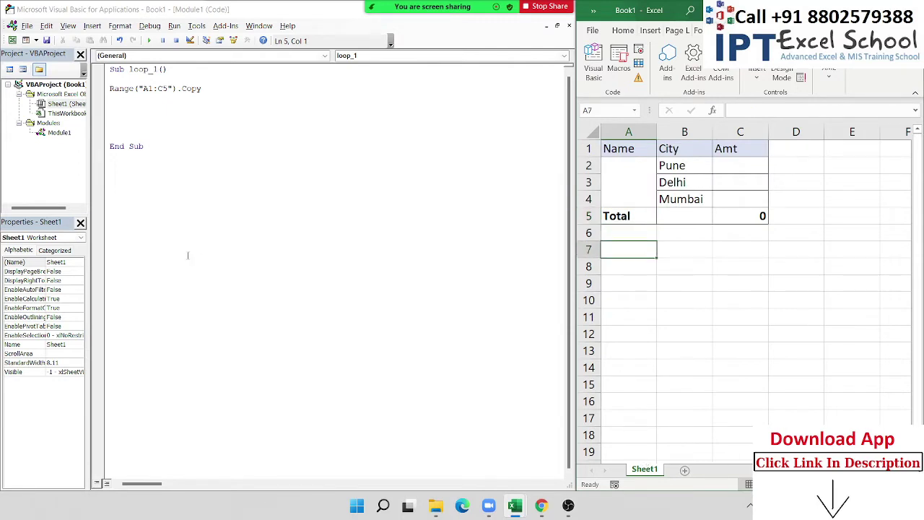
{"action": "left_click", "coordinate": [131, 114]}
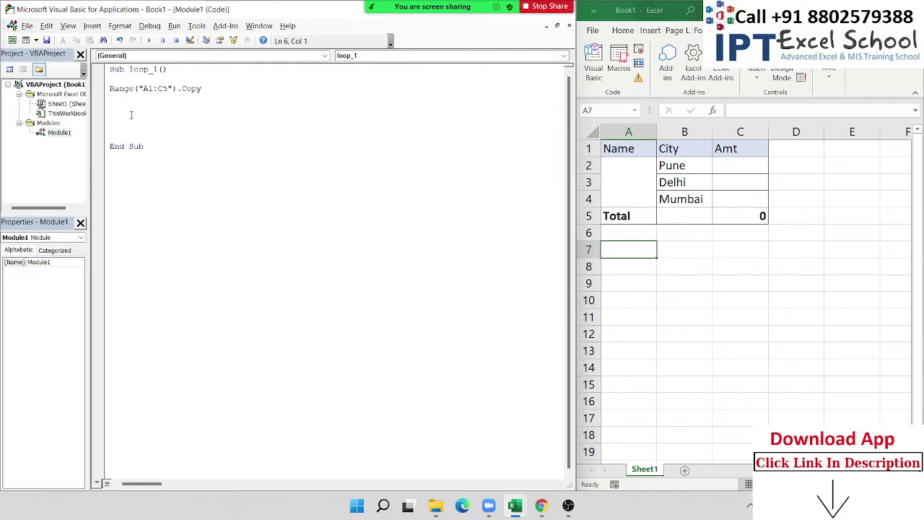
Add the line Range("A65000").End(xlUp).Offset(2, 0).Select below the copy statement.
{"action": "type", "text": "range"}
{"action": "type", "text": "(\"A65"}
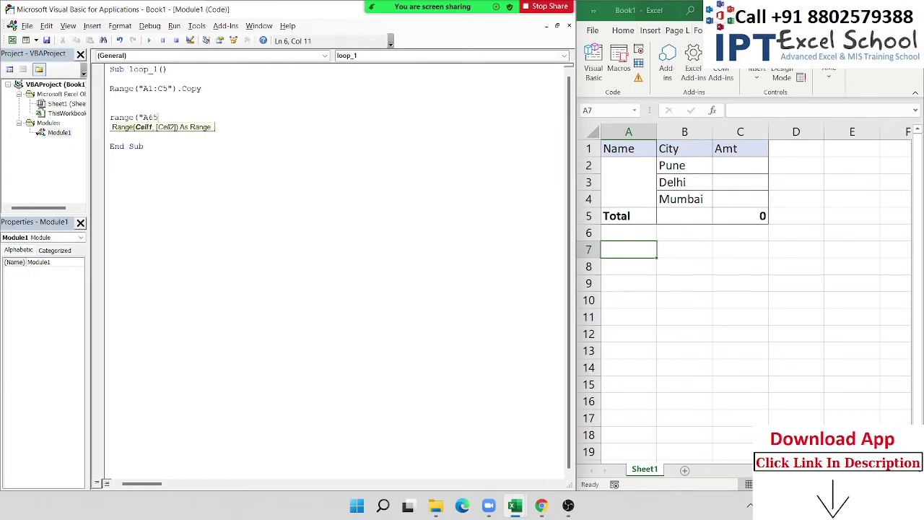
{"action": "type", "text": "000"}
{"action": "type", "text": ")"}
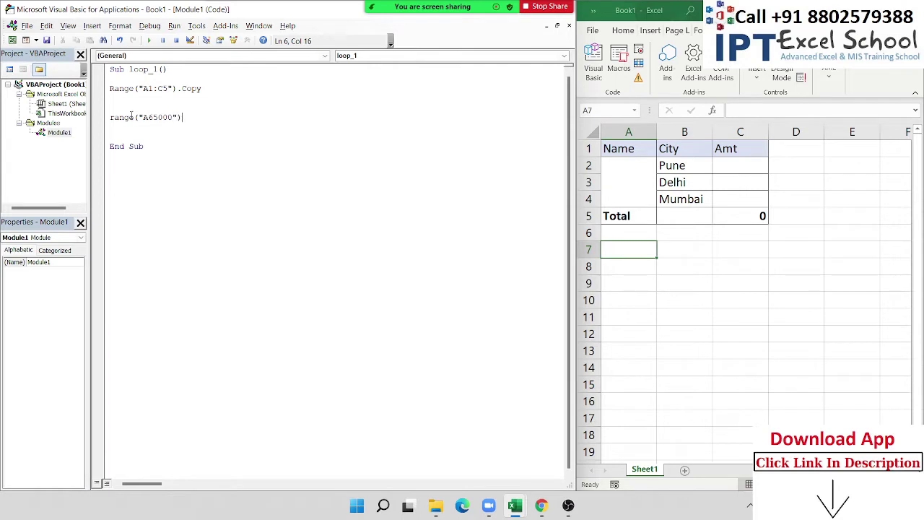
{"action": "type", "text": ".end"}
{"action": "key", "text": "Tab"}
{"action": "type", "text": "("}
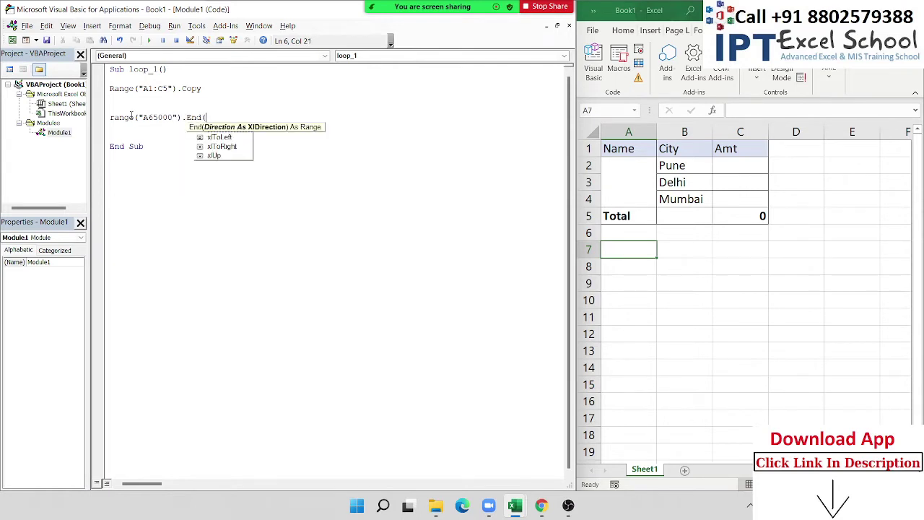
{"action": "key", "text": "Down"}
{"action": "key", "text": "Down"}
{"action": "key", "text": "Down"}
{"action": "key", "text": "Down"}
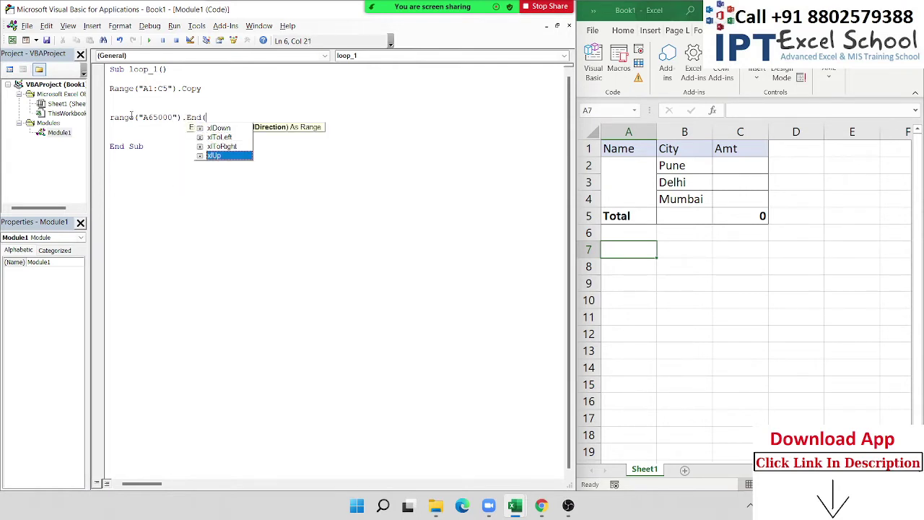
{"action": "key", "text": "Tab"}
{"action": "type", "text": ")"}
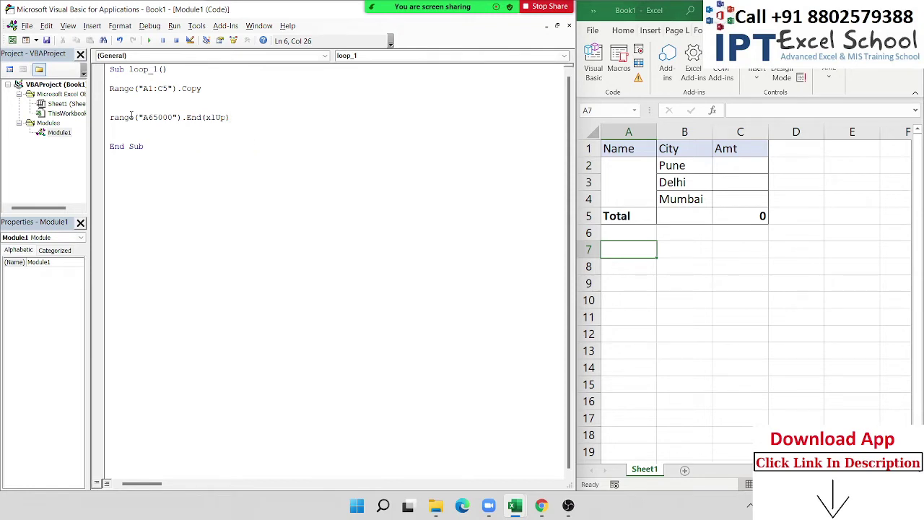
{"action": "type", "text": ".Offset"}
{"action": "type", "text": "("}
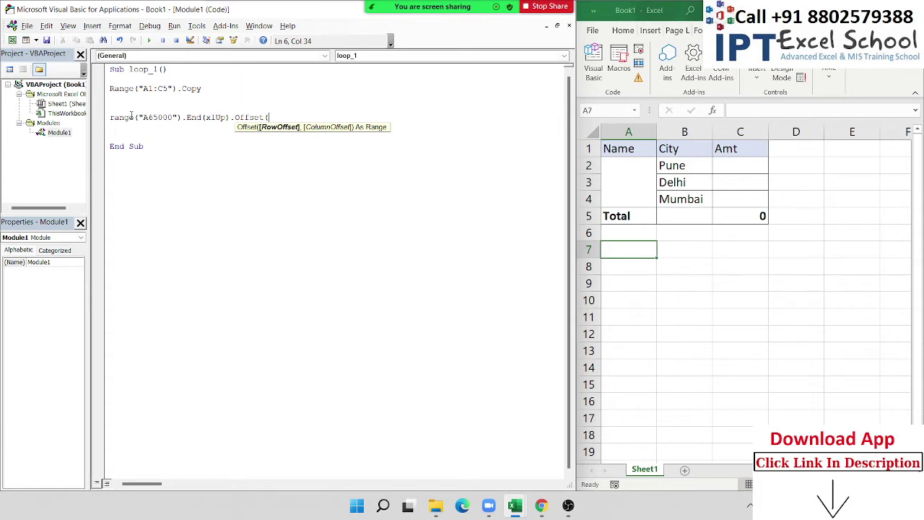
{"action": "type", "text": "2, 0)"}
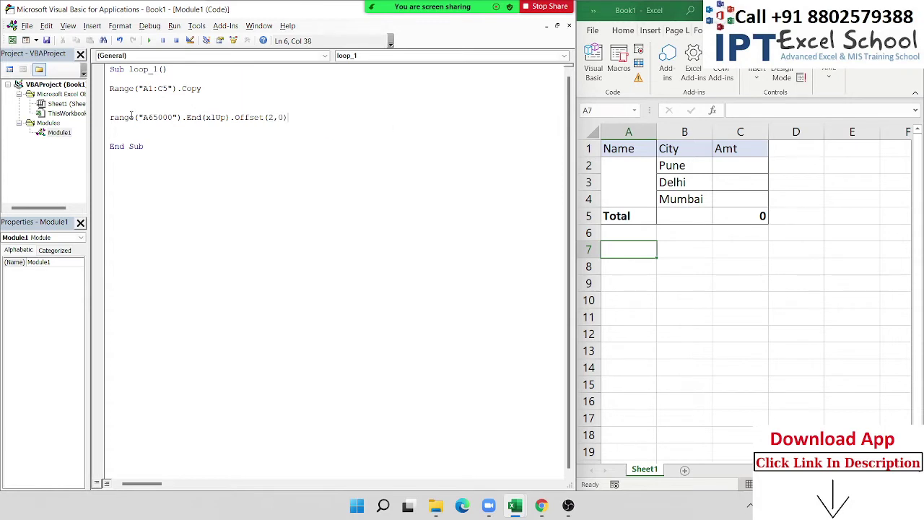
{"action": "type", "text": ".Se"}
{"action": "key", "text": "Return"}
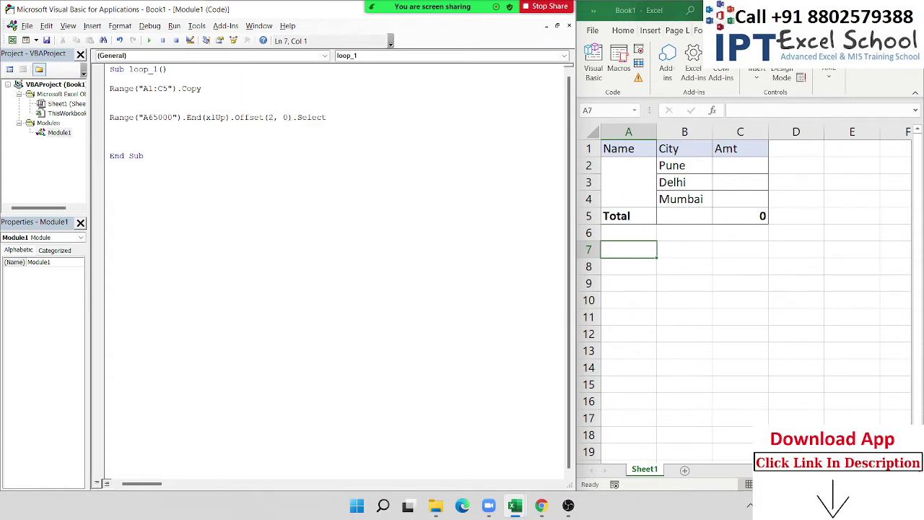
Type an ActiveSheet.Paste line, then delete it again.
{"action": "type", "text": "actives"}
{"action": "type", "text": "heet."}
{"action": "type", "text": "pas"}
{"action": "type", "text": "e"}
{"action": "key", "text": "BackSpace"}
{"action": "type", "text": "te"}
{"action": "key", "text": "shift+Left"}
{"action": "key", "text": "shift+Left"}
{"action": "key", "text": "shift+Left"}
{"action": "key", "text": "shift+Left"}
{"action": "key", "text": "shift+Left"}
{"action": "key", "text": "shift+Left"}
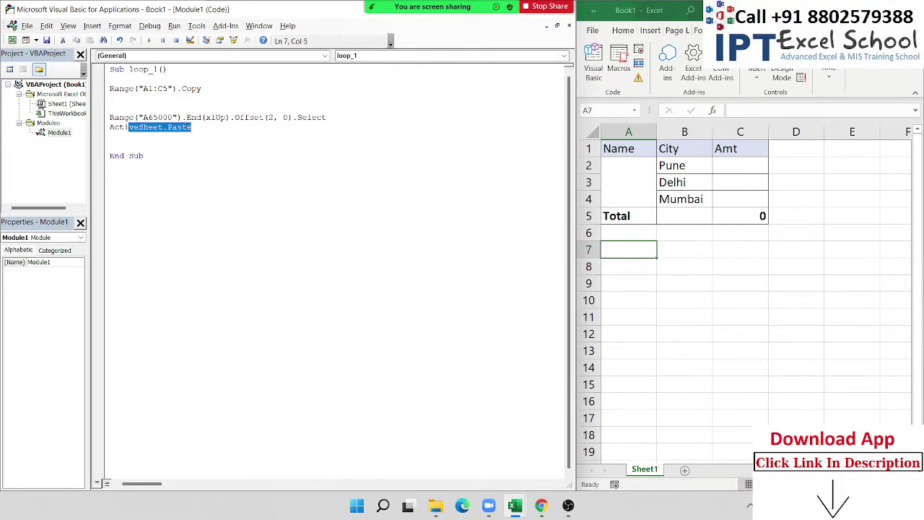
{"action": "key", "text": "shift+Left"}
{"action": "key", "text": "shift+Left"}
{"action": "key", "text": "shift+Left"}
{"action": "key", "text": "BackSpace"}
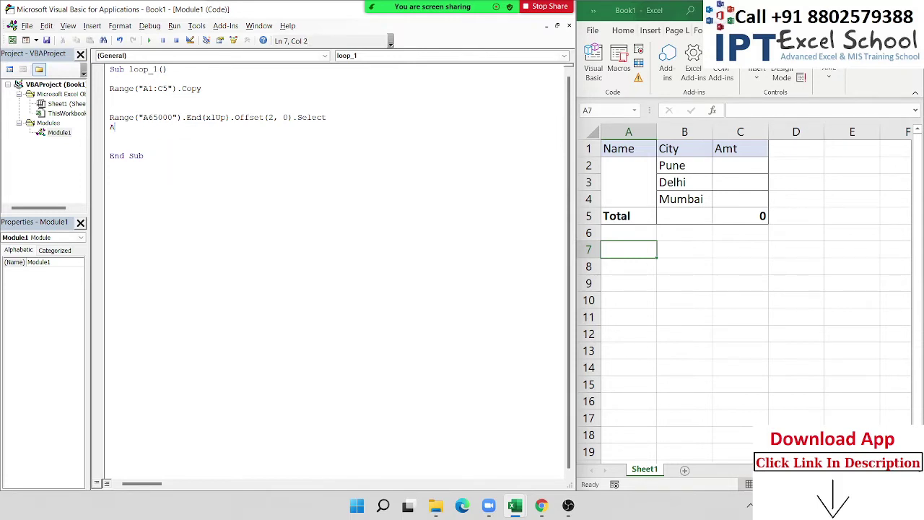
{"action": "key", "text": "BackSpace"}
Replace .Select with .PasteSpecial on the Offset(2, 0) line.
{"action": "double_click", "coordinate": [312, 116]}
{"action": "key", "text": "BackSpace"}
{"action": "type", "text": "p"}
{"action": "key", "text": "Down"}
{"action": "key", "text": "Down"}
{"action": "key", "text": "Down"}
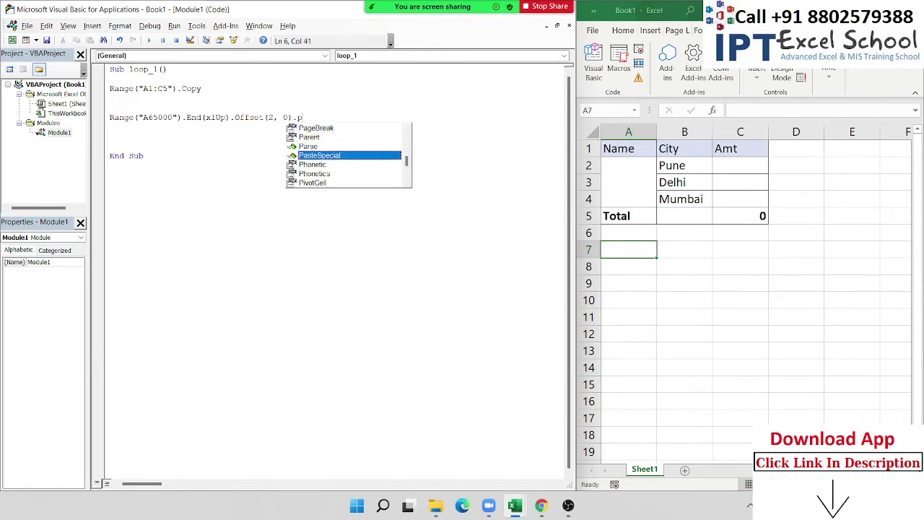
{"action": "key", "text": "Tab"}
Copy the Total label from A5, paste it into A7, then clear A7.
{"action": "left_click", "coordinate": [694, 333]}
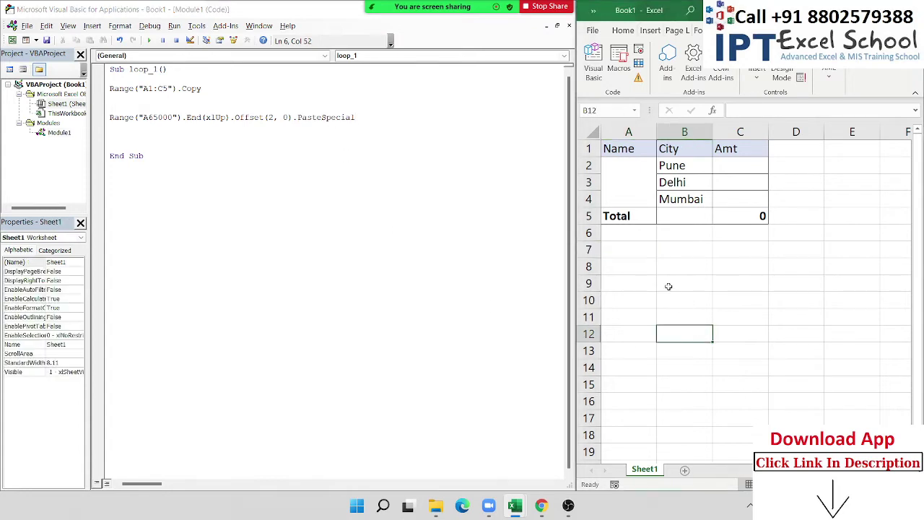
{"action": "left_click", "coordinate": [632, 216]}
{"action": "key", "text": "ctrl+c"}
{"action": "left_click", "coordinate": [632, 250]}
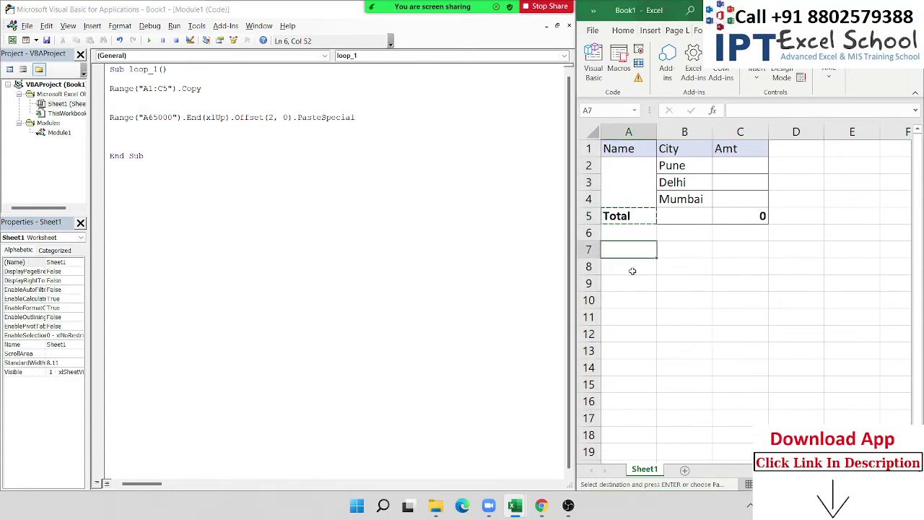
{"action": "key", "text": "ctrl+v"}
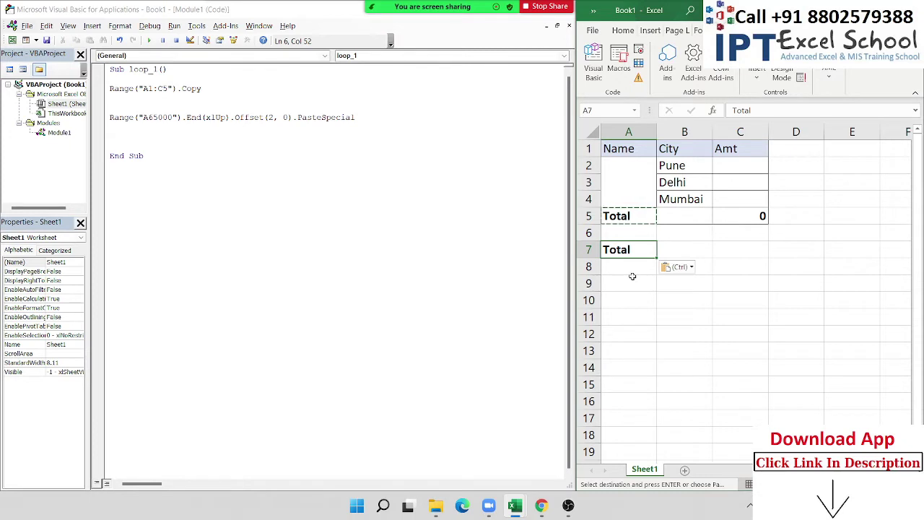
{"action": "key", "text": "ctrl"}
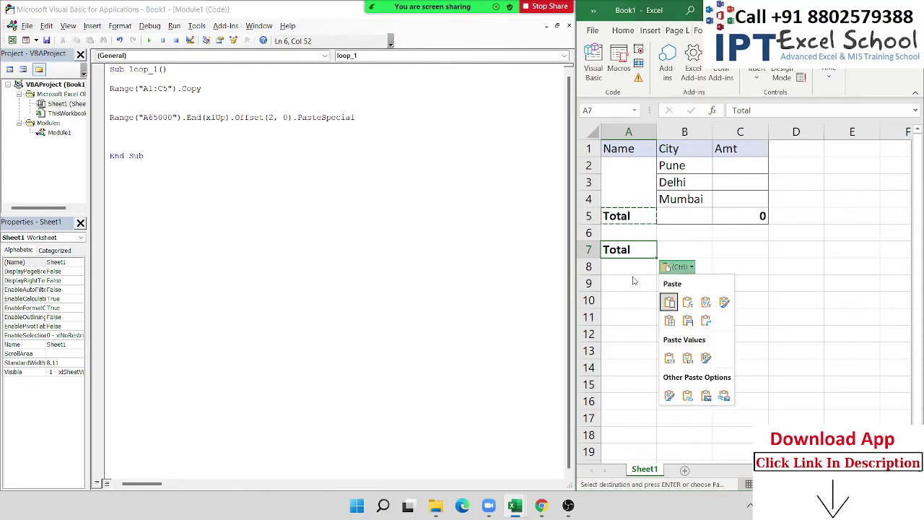
{"action": "key", "text": "Escape"}
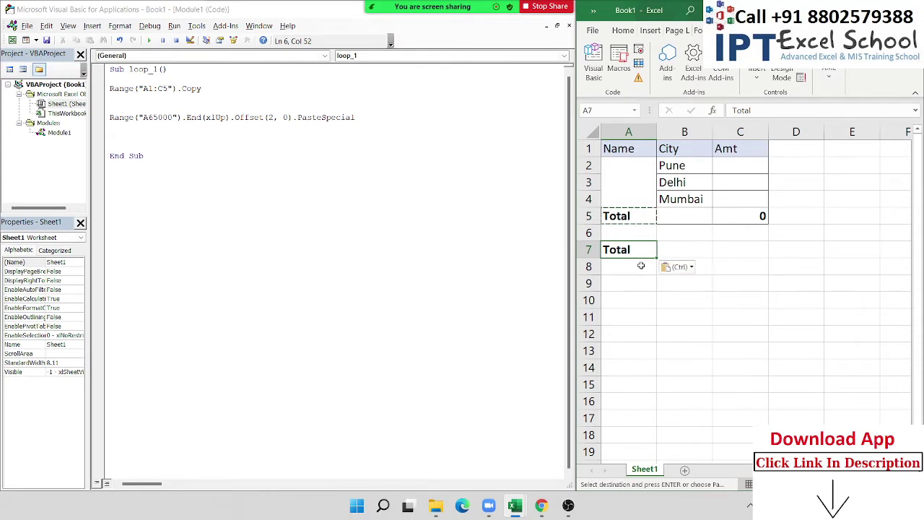
{"action": "key", "text": "Delete"}
Paste Special the Total label into A7 with All, then undo it.
{"action": "right_click", "coordinate": [635, 249]}
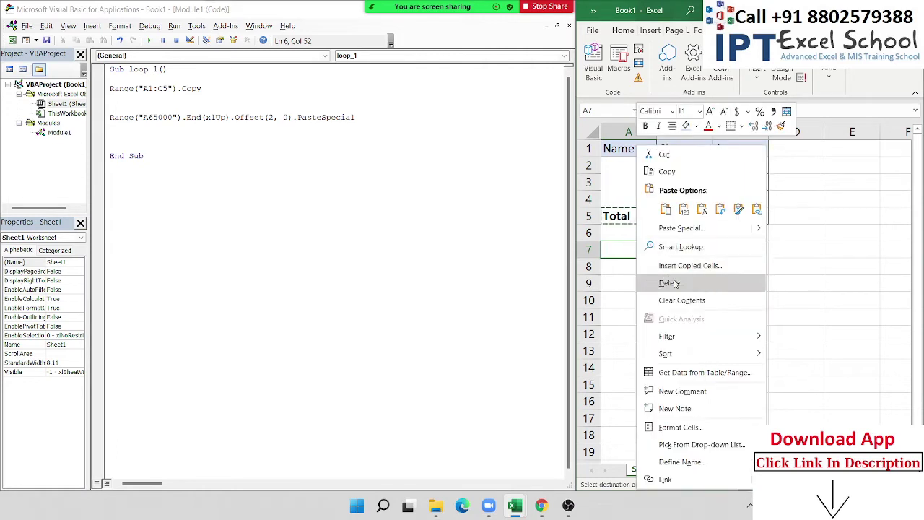
{"action": "left_click", "coordinate": [680, 229]}
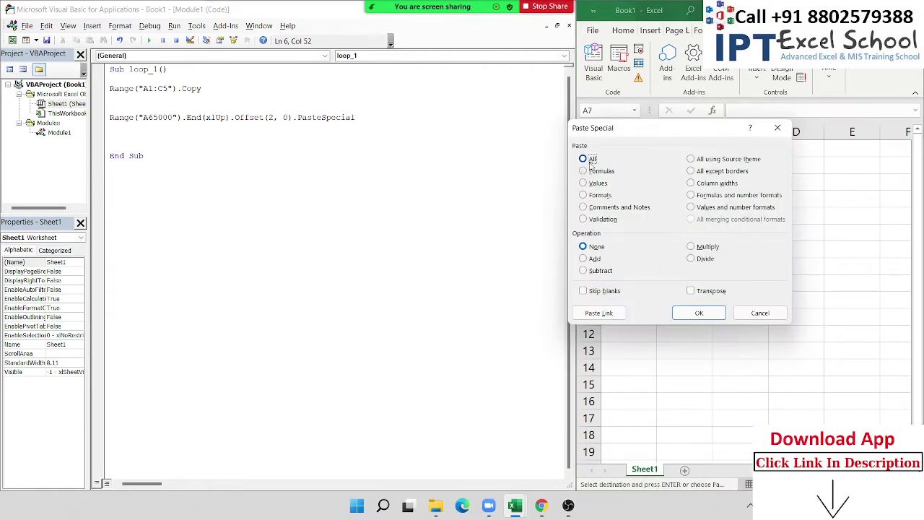
{"action": "left_click", "coordinate": [689, 313]}
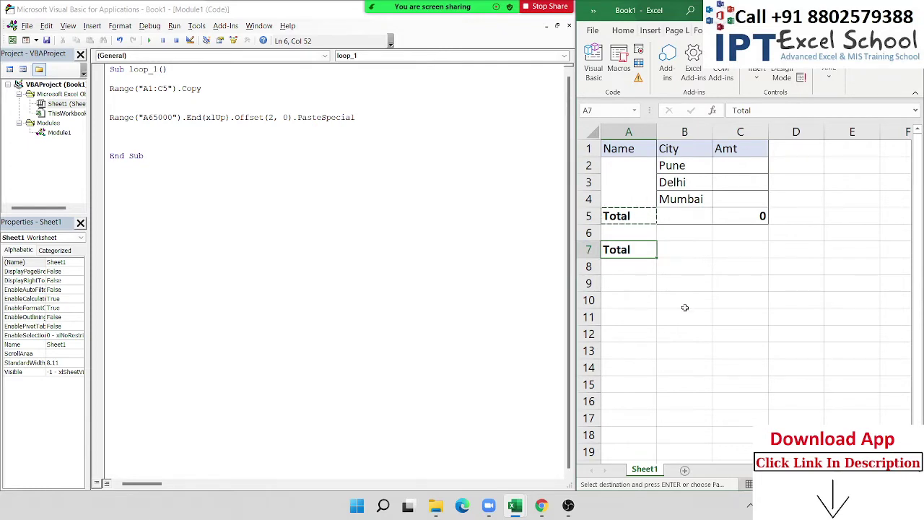
{"action": "key", "text": "ctrl+z"}
Give the PasteSpecial call on line 6 the paste type xlPasteAll.
{"action": "left_click", "coordinate": [174, 138]}
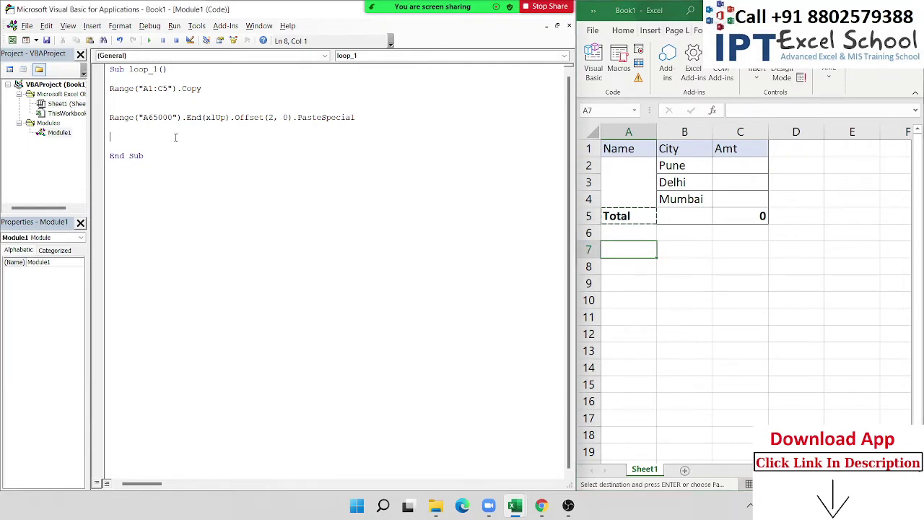
{"action": "key", "text": "shift+Down"}
{"action": "key", "text": "Up"}
{"action": "key", "text": "Up"}
{"action": "double_click", "coordinate": [303, 119]}
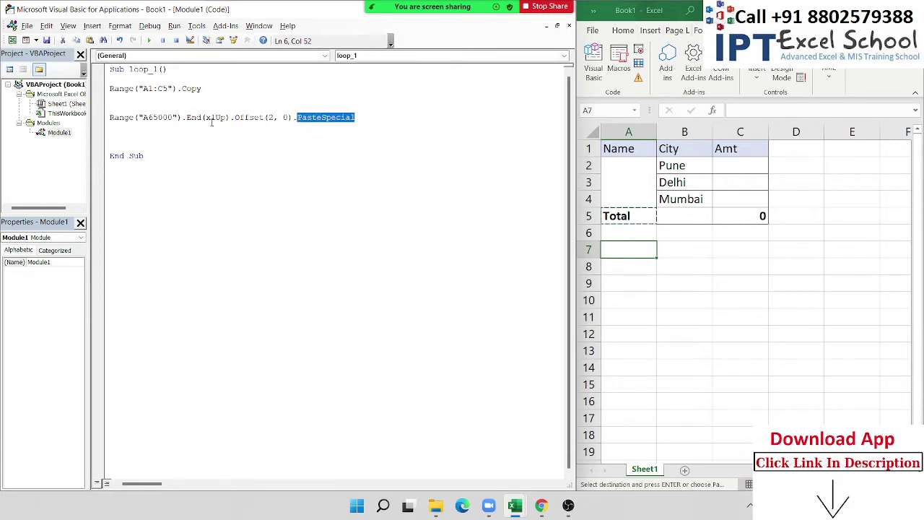
{"action": "left_click", "coordinate": [105, 128]}
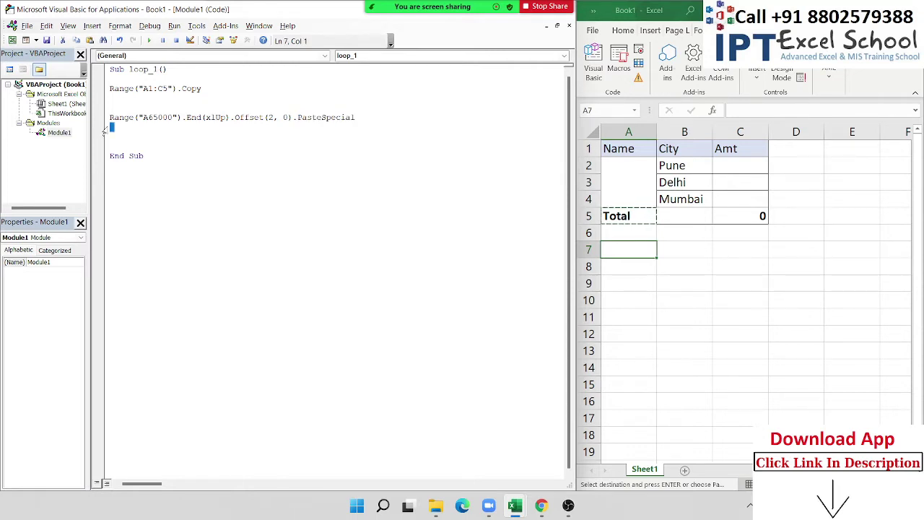
{"action": "left_click", "coordinate": [361, 119]}
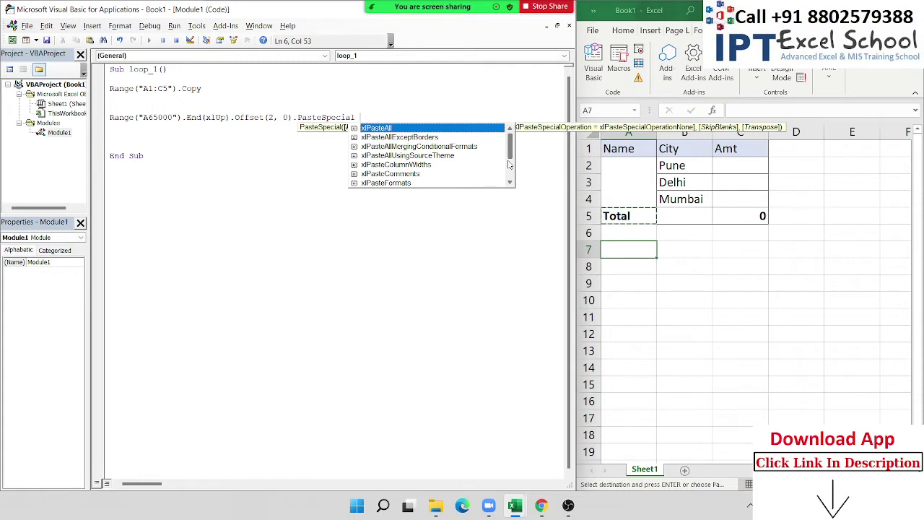
{"action": "key", "text": "Tab"}
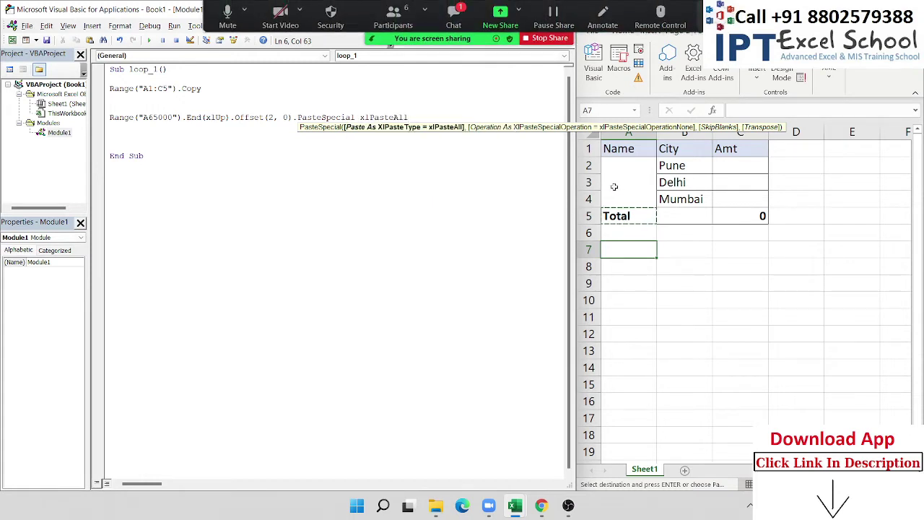
Read the new Zoom chat message and close the chat window.
{"action": "left_click", "coordinate": [324, 173]}
{"action": "left_click", "coordinate": [454, 14]}
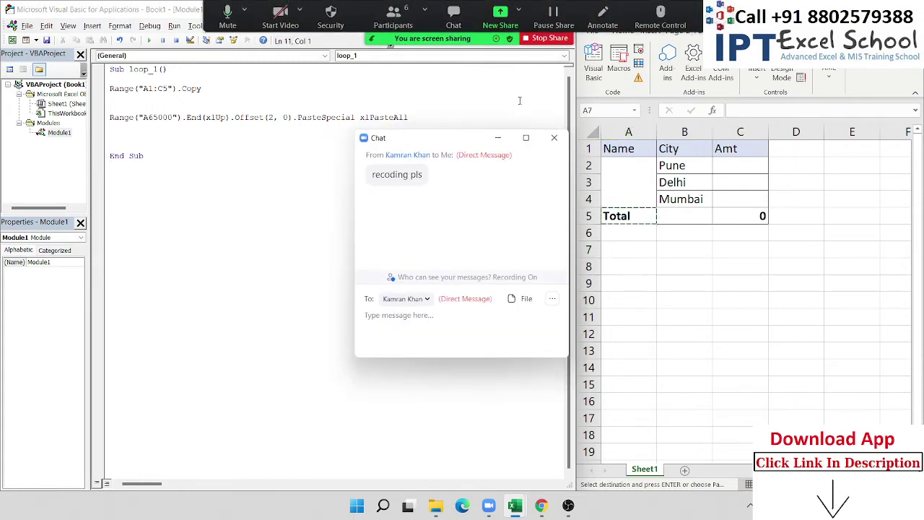
{"action": "left_click", "coordinate": [553, 137]}
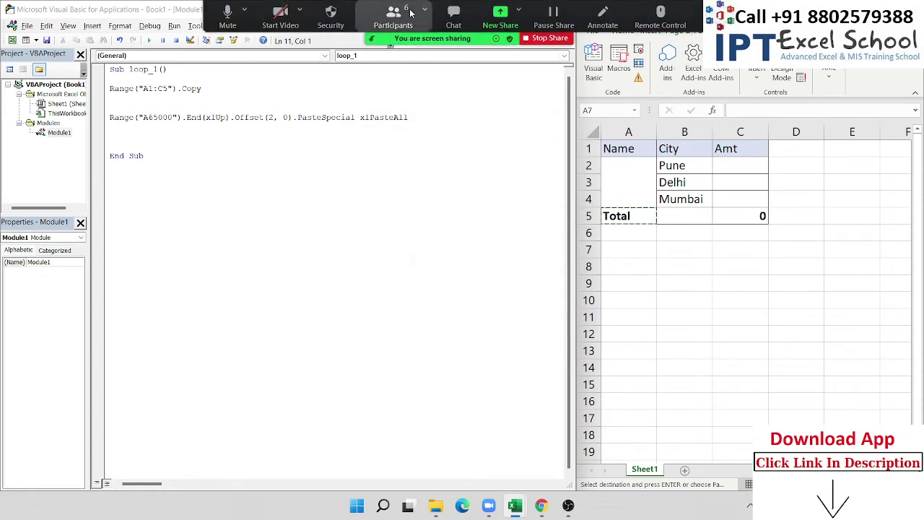
Allow the requesting participant to record locally, then close the Participants window.
{"action": "left_click", "coordinate": [409, 13]}
{"action": "mouse_move", "coordinate": [433, 267]}
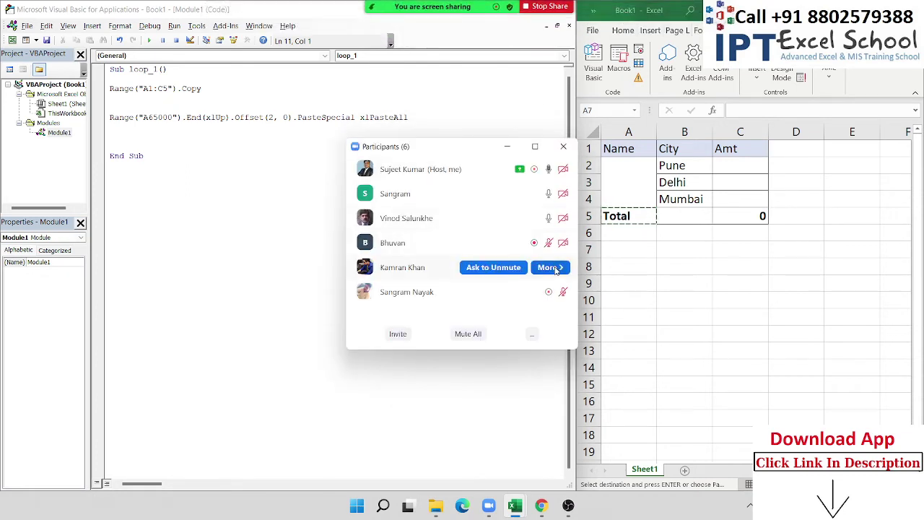
{"action": "left_click", "coordinate": [555, 268]}
{"action": "left_click", "coordinate": [613, 356]}
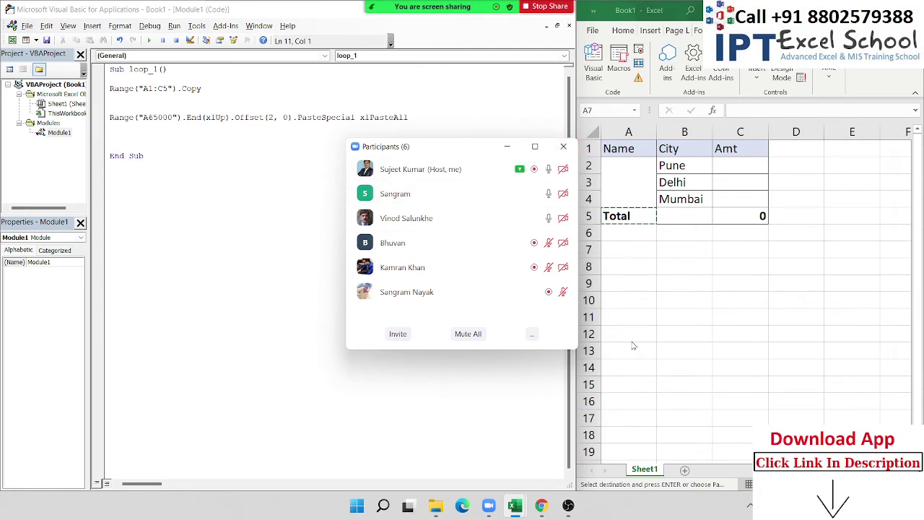
{"action": "left_click", "coordinate": [560, 219]}
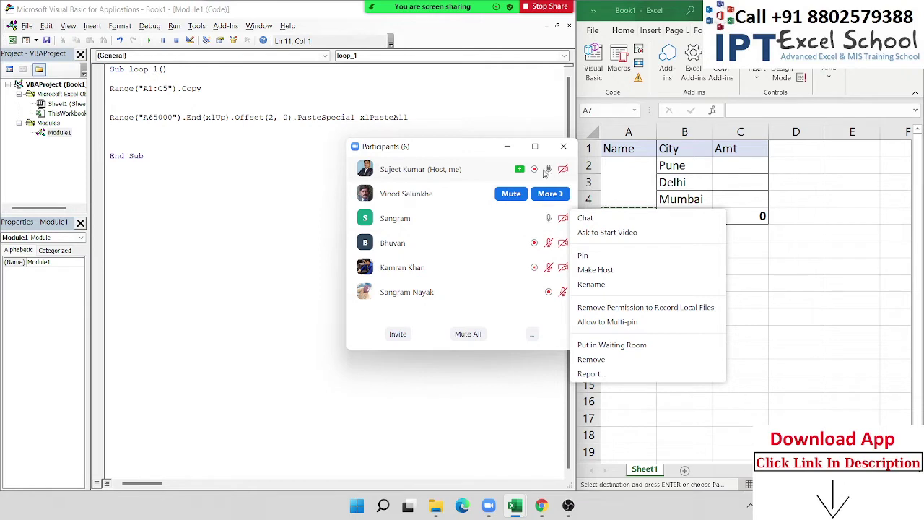
{"action": "left_click", "coordinate": [401, 343]}
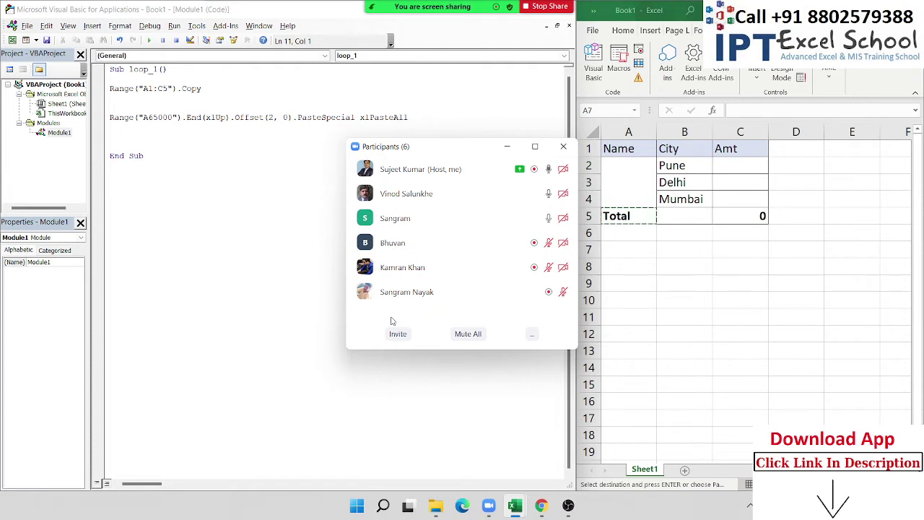
{"action": "left_click", "coordinate": [563, 147]}
{"action": "left_click", "coordinate": [234, 145]}
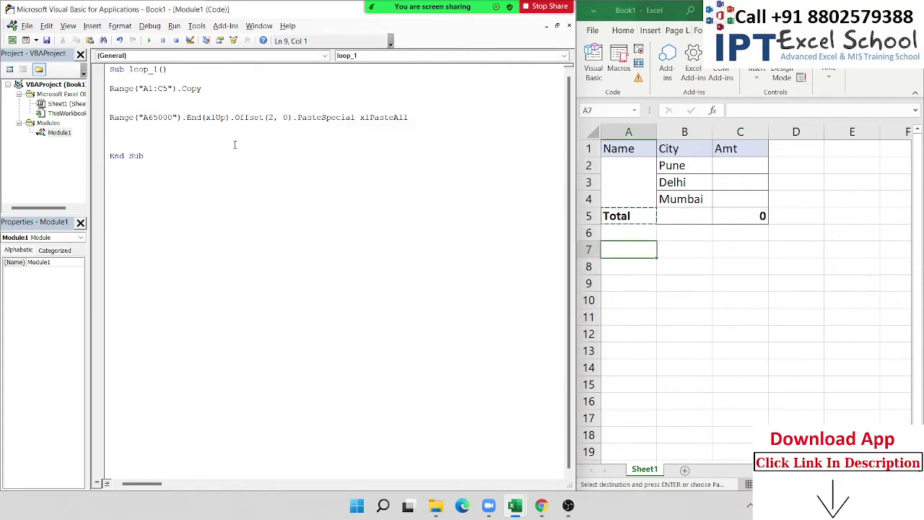
Run loop_1, then duplicate its PasteSpecial line so the paste repeats five times.
{"action": "key", "text": "Up"}
{"action": "key", "text": "Up"}
{"action": "left_click", "coordinate": [149, 41]}
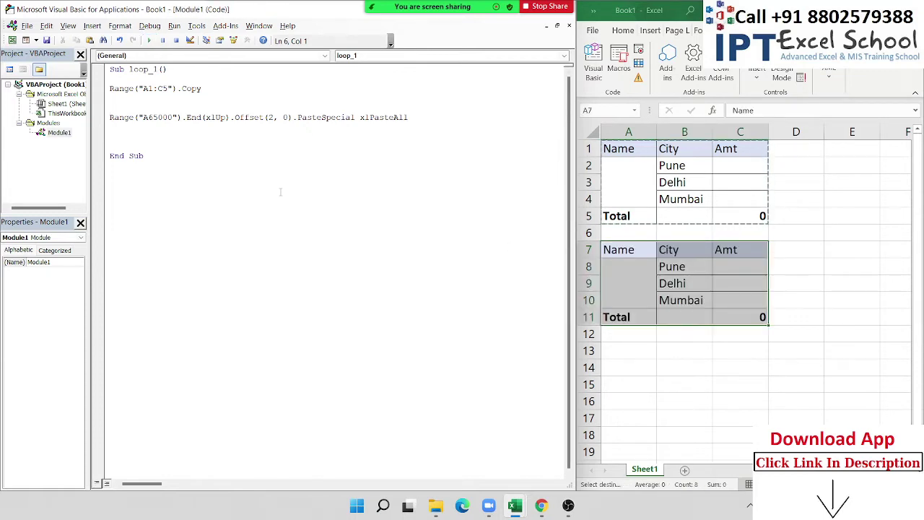
{"action": "key", "text": "shift+Down"}
{"action": "key", "text": "ctrl+c"}
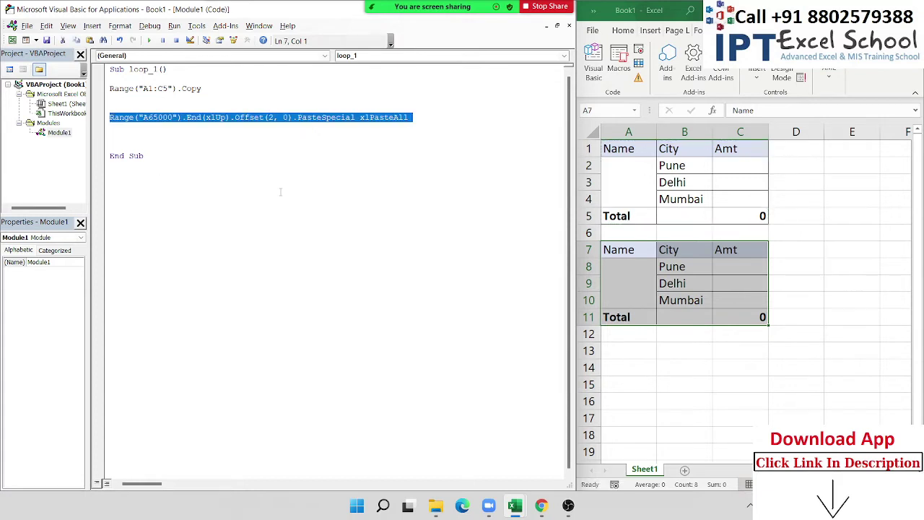
{"action": "key", "text": "Right"}
{"action": "key", "text": "ctrl+v"}
{"action": "key", "text": "ctrl+v"}
{"action": "key", "text": "ctrl+v"}
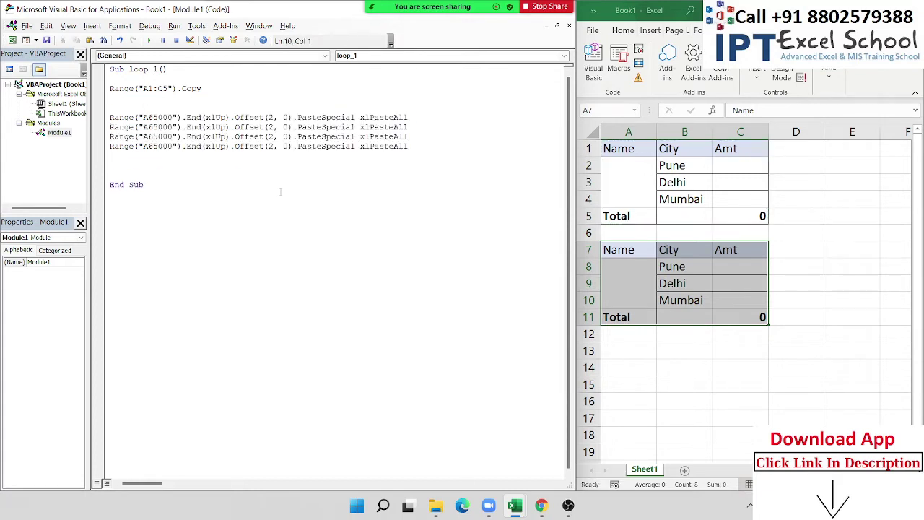
{"action": "key", "text": "ctrl+v"}
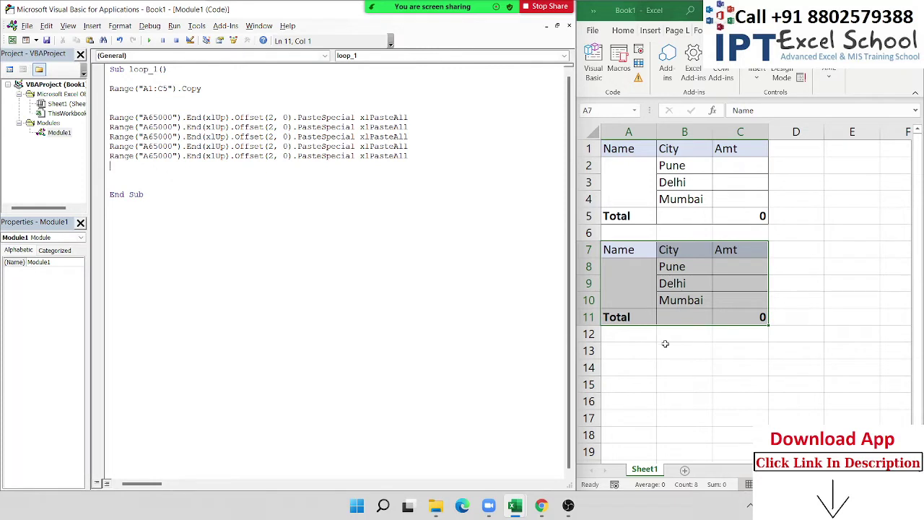
Clear the earlier pasted table copy from rows 7–12 on the sheet.
{"action": "left_click", "coordinate": [686, 318]}
{"action": "left_click_drag", "start_coordinate": [804, 331], "coordinate": [603, 249]}
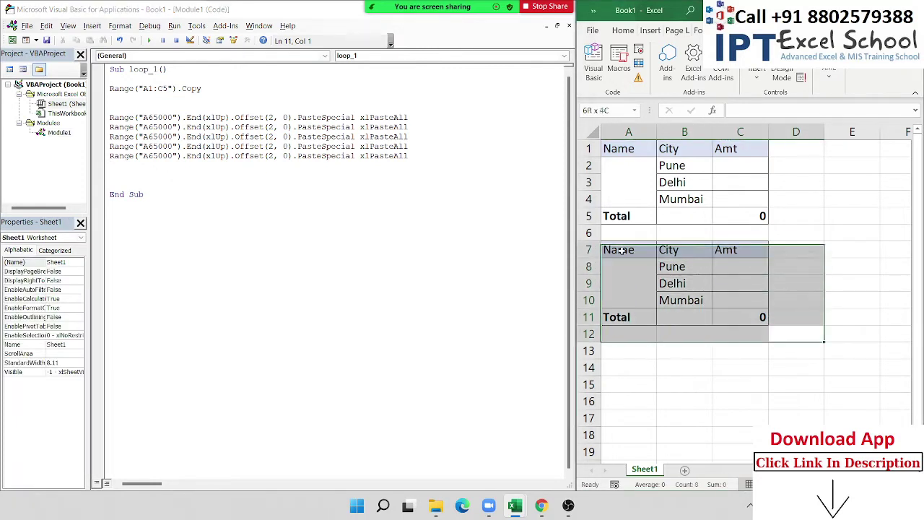
{"action": "left_click", "coordinate": [594, 244], "text": "shift"}
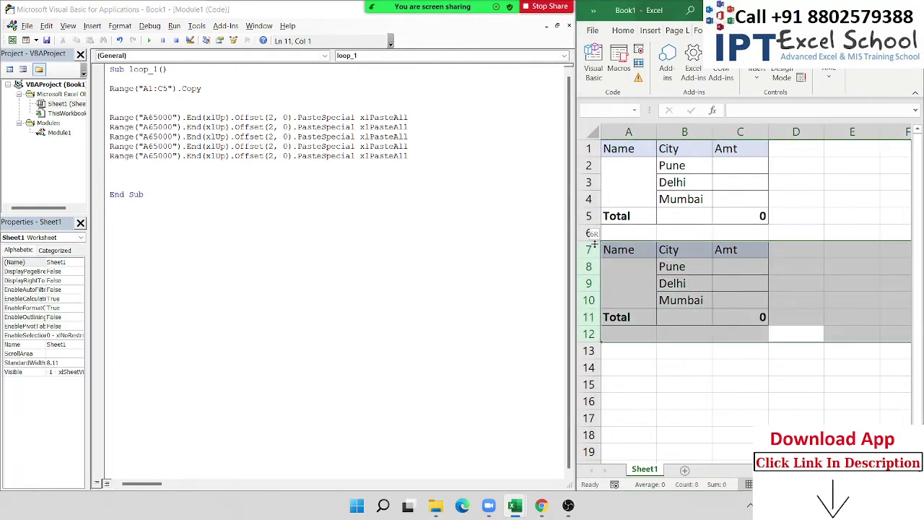
{"action": "key", "text": "Delete"}
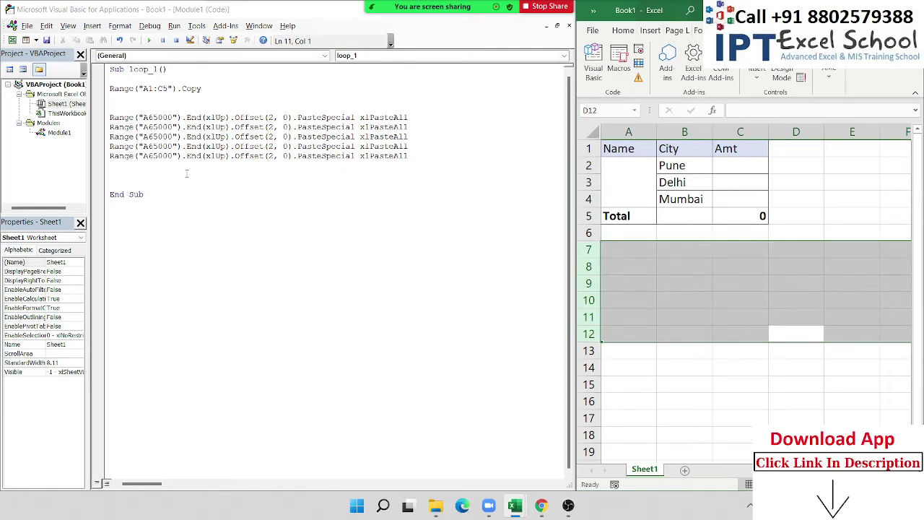
{"action": "left_click", "coordinate": [186, 173]}
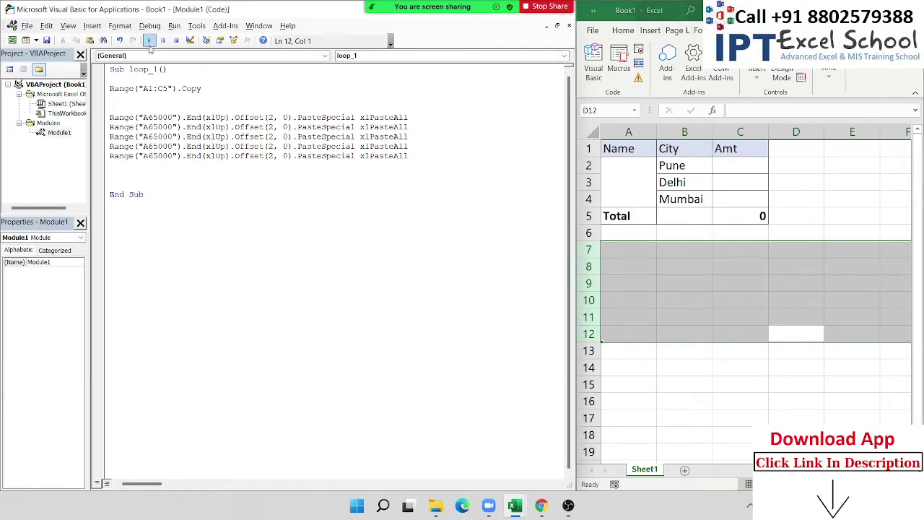
Run loop_1 and select the stacked table copies starting at row 7.
{"action": "left_click", "coordinate": [150, 41]}
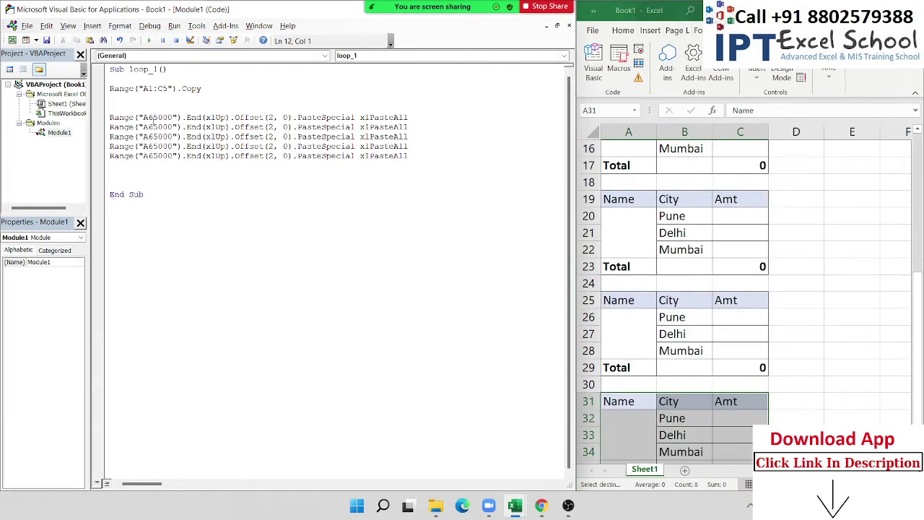
{"action": "scroll", "coordinate": [732, 433], "scroll_direction": "up", "scroll_amount": 4}
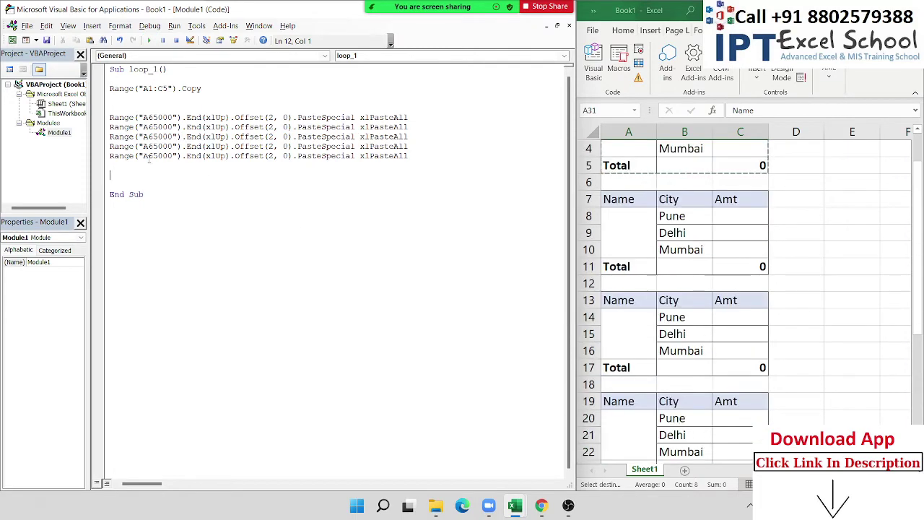
{"action": "scroll", "coordinate": [725, 282], "scroll_direction": "up", "scroll_amount": 1}
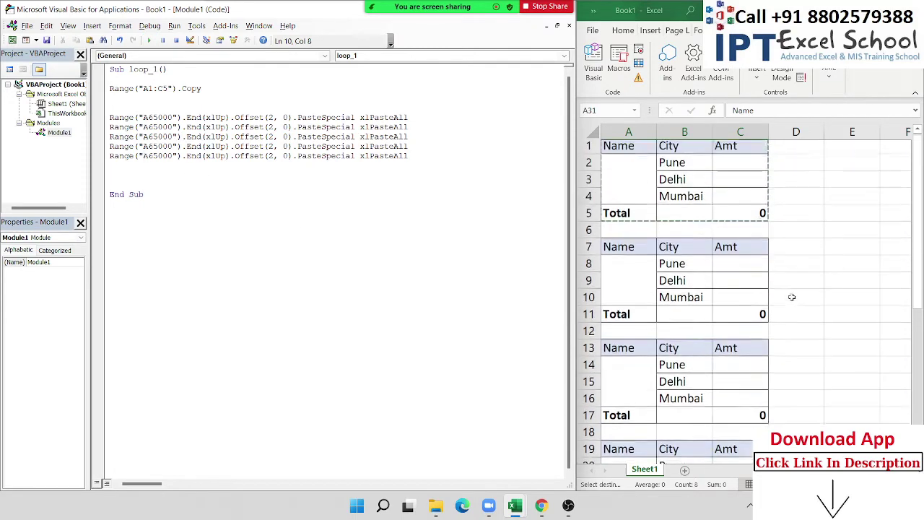
{"action": "left_click", "coordinate": [604, 250]}
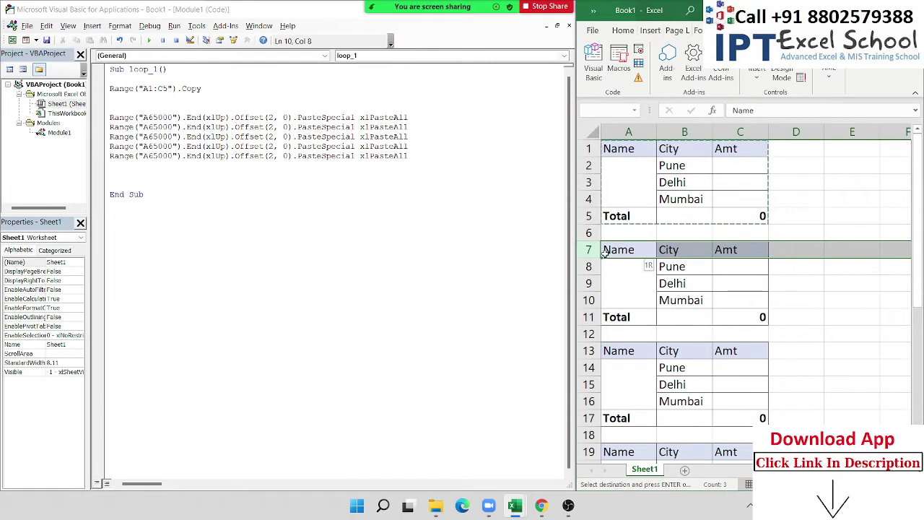
{"action": "left_click_drag", "start_coordinate": [604, 250], "coordinate": [609, 254]}
Extend the selection over the pasted rows, then delete the four duplicate PasteSpecial lines.
{"action": "key", "text": "ctrl+shift+Down"}
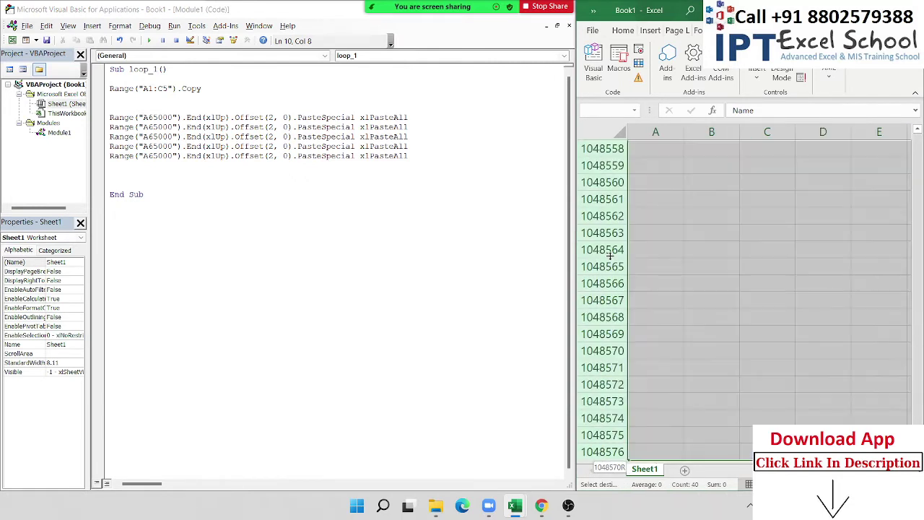
{"action": "key", "text": "ctrl+BackSpace"}
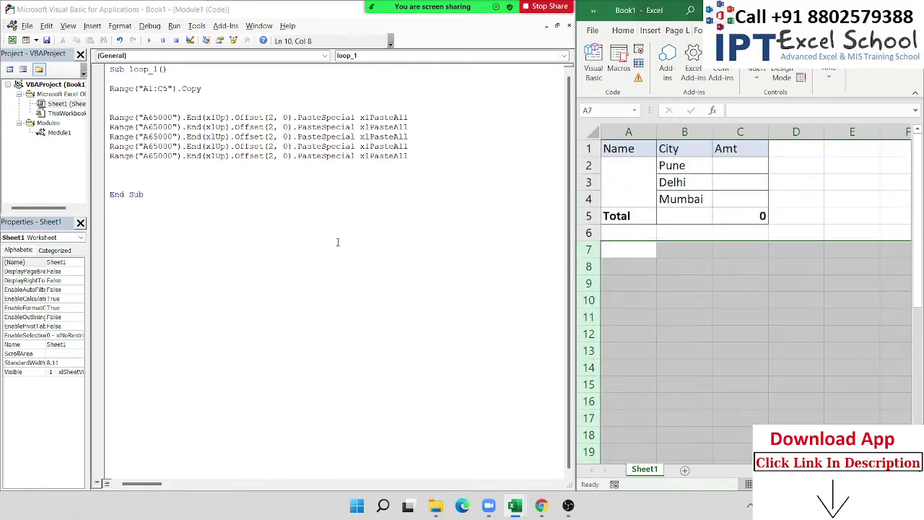
{"action": "left_click_drag", "start_coordinate": [449, 165], "coordinate": [110, 127]}
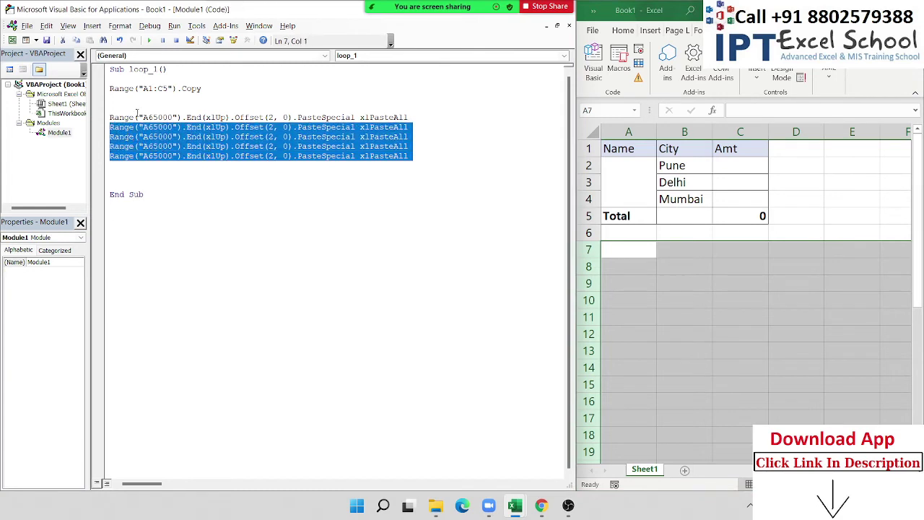
{"action": "key", "text": "Delete"}
{"action": "key", "text": "Up"}
{"action": "key", "text": "Up"}
Add 'For i = 1 To 5' above the paste line and 'Next i' below it.
{"action": "key", "text": "Return"}
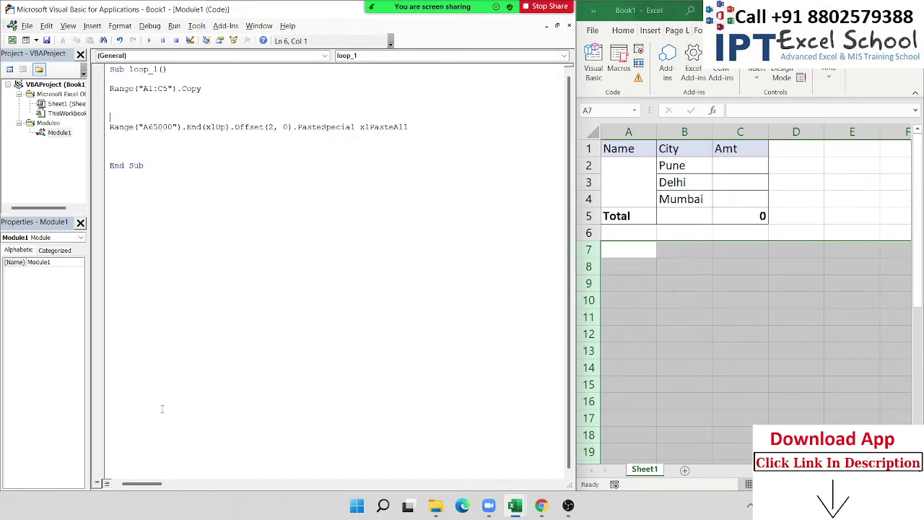
{"action": "key", "text": "Return"}
{"action": "key", "text": "Up"}
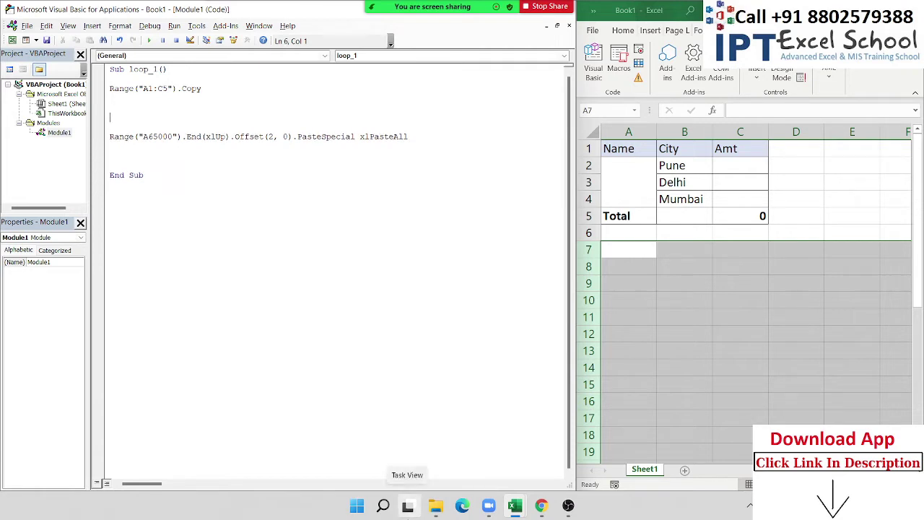
{"action": "type", "text": "for i "}
{"action": "type", "text": "= 1 "}
{"action": "type", "text": "to5"}
{"action": "key", "text": "Down"}
{"action": "key", "text": "Down"}
{"action": "key", "text": "Down"}
{"action": "key", "text": "Down"}
{"action": "type", "text": "next "}
{"action": "type", "text": "i"}
{"action": "key", "text": "Down"}
{"action": "key", "text": "Down"}
{"action": "key", "text": "Down"}
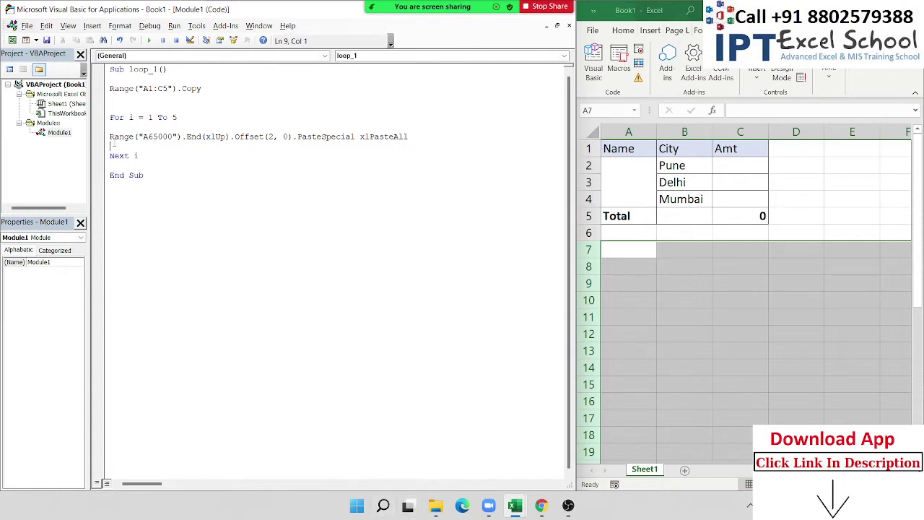
Highlight the Next, For, paste and Range("A1:C5").Copy lines to explain the loop.
{"action": "double_click", "coordinate": [119, 155]}
{"action": "double_click", "coordinate": [116, 117]}
{"action": "left_click_drag", "start_coordinate": [109, 134], "coordinate": [108, 150]}
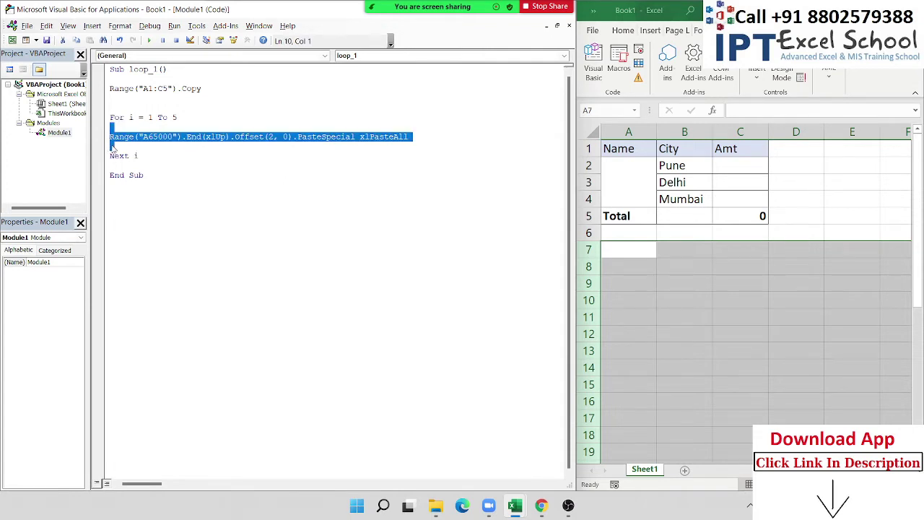
{"action": "key", "text": "Up"}
{"action": "key", "text": "Up"}
{"action": "key", "text": "Up"}
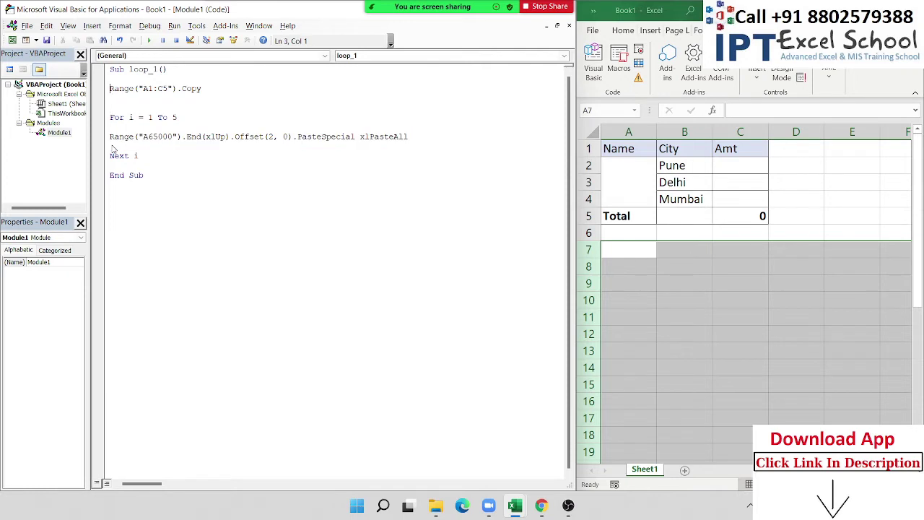
{"action": "key", "text": "shift+Down"}
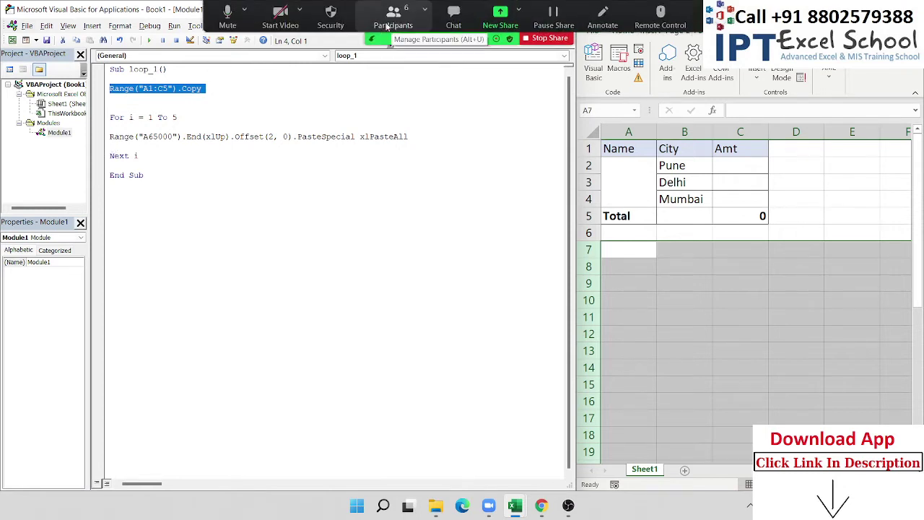
Add a blank line before End Sub and run the looped loop_1 macro.
{"action": "left_click", "coordinate": [390, 22]}
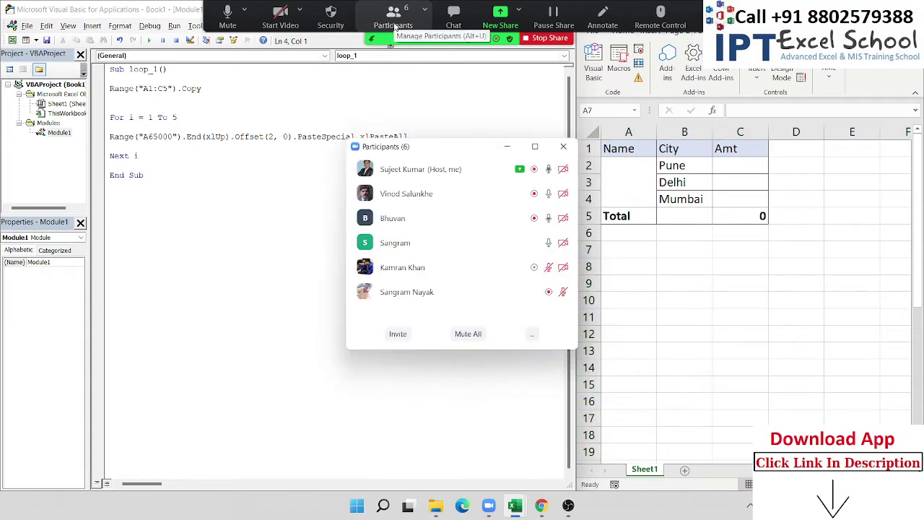
{"action": "left_click", "coordinate": [562, 148]}
{"action": "left_click", "coordinate": [177, 165]}
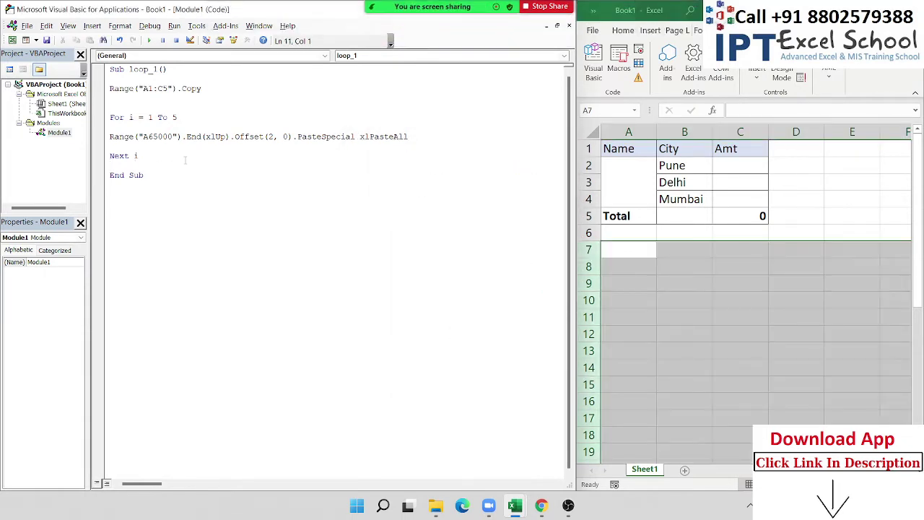
{"action": "key", "text": "Return"}
{"action": "left_click", "coordinate": [183, 137]}
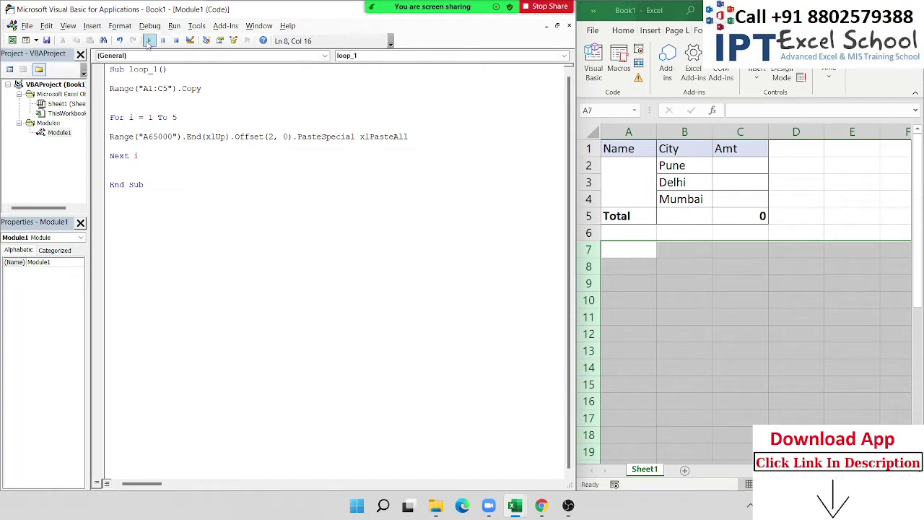
{"action": "left_click", "coordinate": [148, 41]}
Delete the pasted table copies below row 6 and return to cell A1.
{"action": "scroll", "coordinate": [631, 411], "scroll_direction": "down", "scroll_amount": 3}
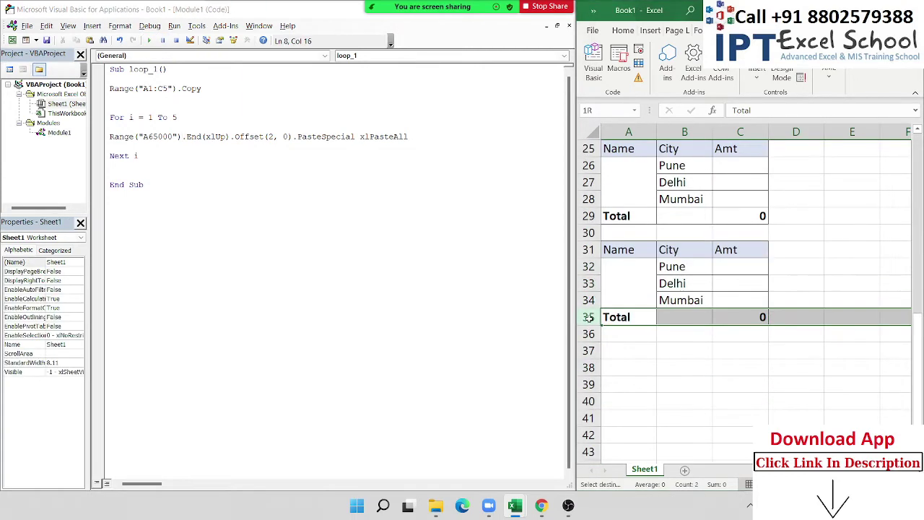
{"action": "mouse_move", "coordinate": [588, 316]}
{"action": "left_mouse_down"}
{"action": "mouse_move", "coordinate": [586, 134]}
{"action": "mouse_move", "coordinate": [558, 245]}
{"action": "left_mouse_up"}
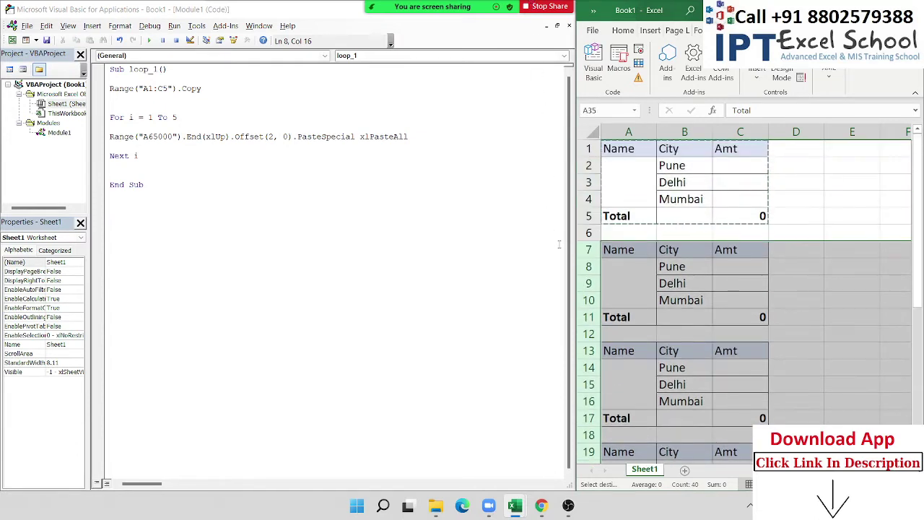
{"action": "key", "text": "ctrl+minus"}
{"action": "key", "text": "ctrl+Home"}
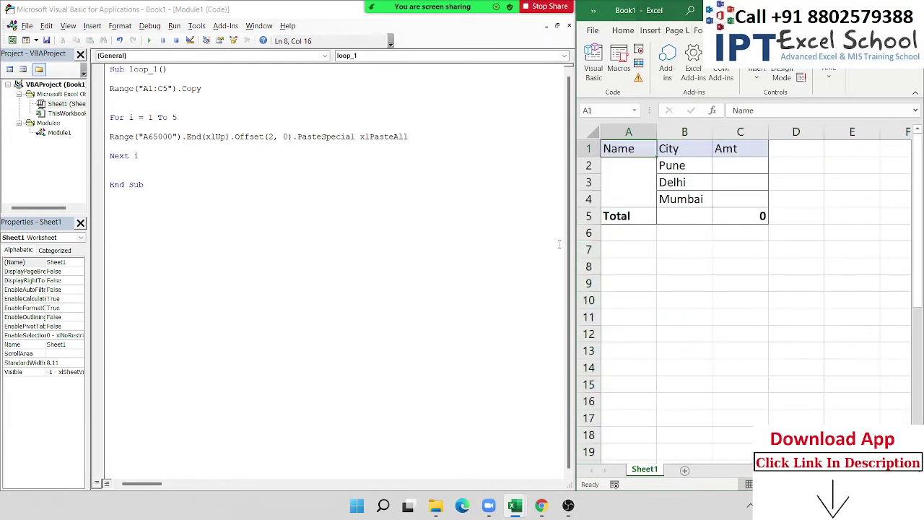
Step through loop_1 with F8 up to the paste line inside the loop.
{"action": "left_click", "coordinate": [152, 146]}
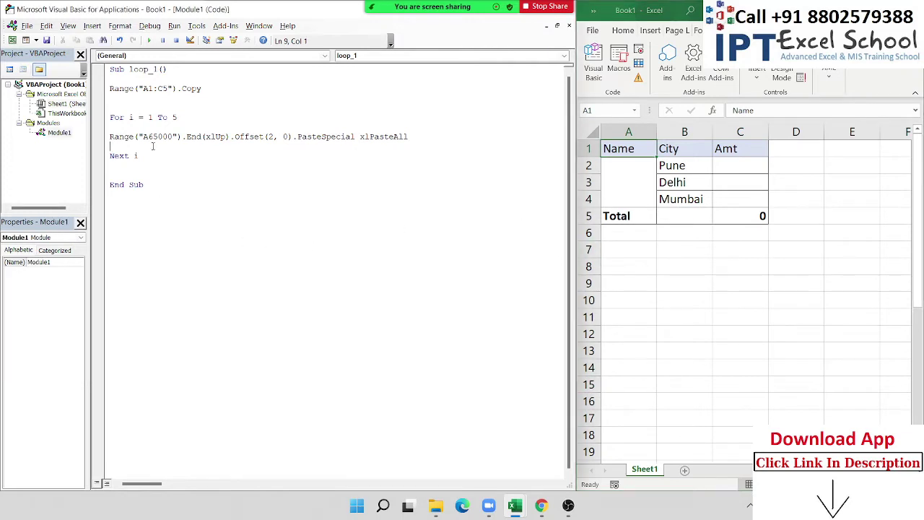
{"action": "left_click", "coordinate": [150, 26]}
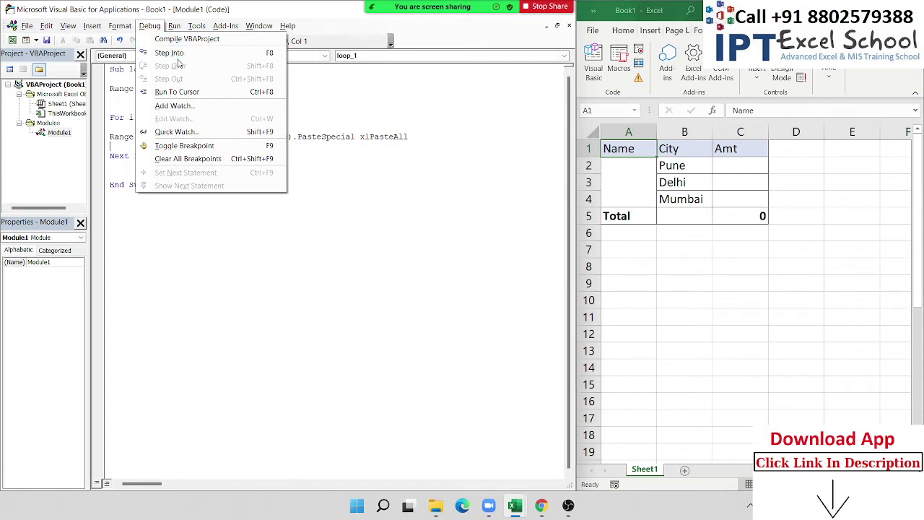
{"action": "key", "text": "Escape"}
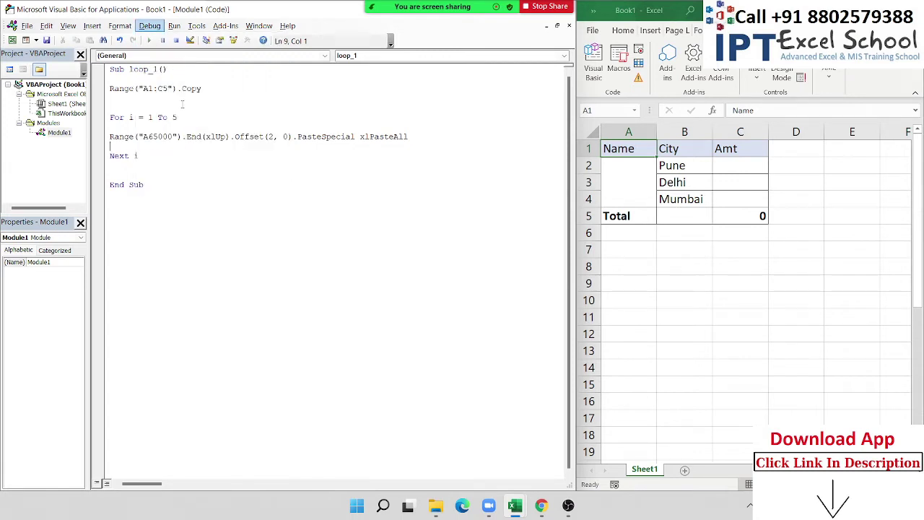
{"action": "left_click", "coordinate": [182, 104]}
{"action": "key", "text": "F8"}
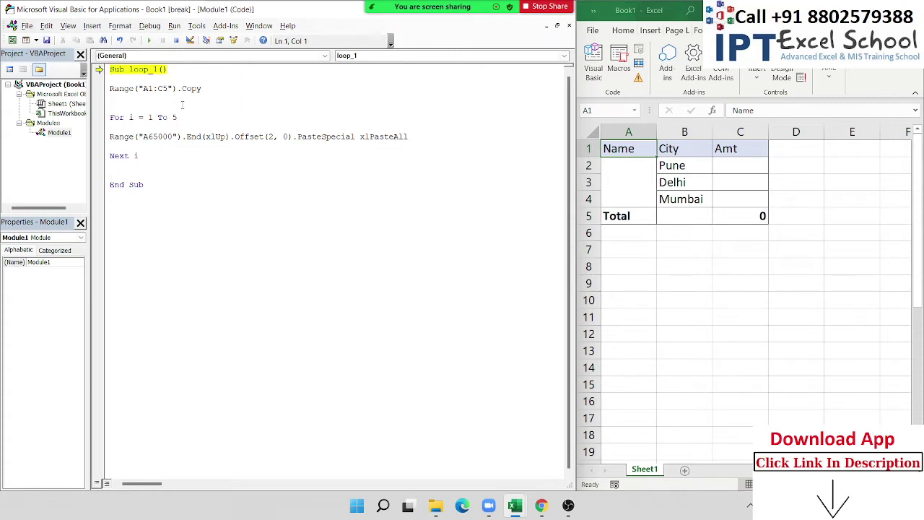
{"action": "key", "text": "F8"}
{"action": "key", "text": "F8"}
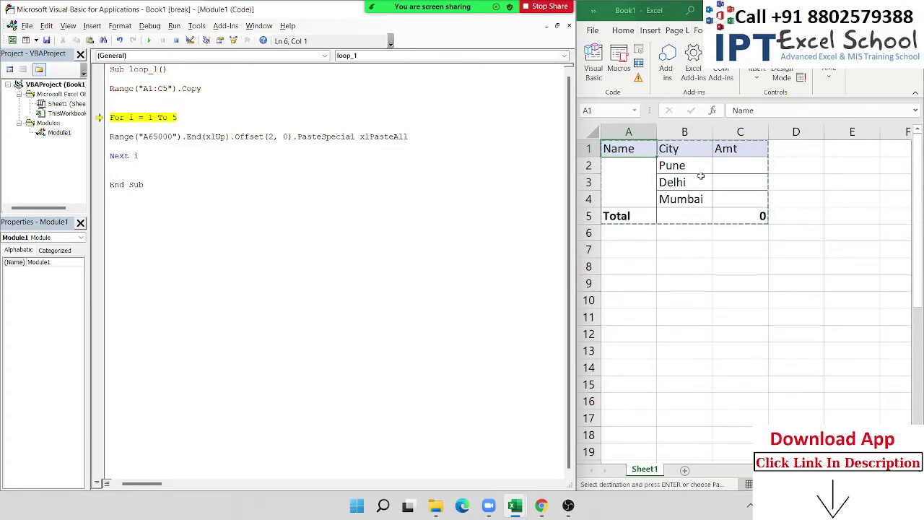
{"action": "key", "text": "F8"}
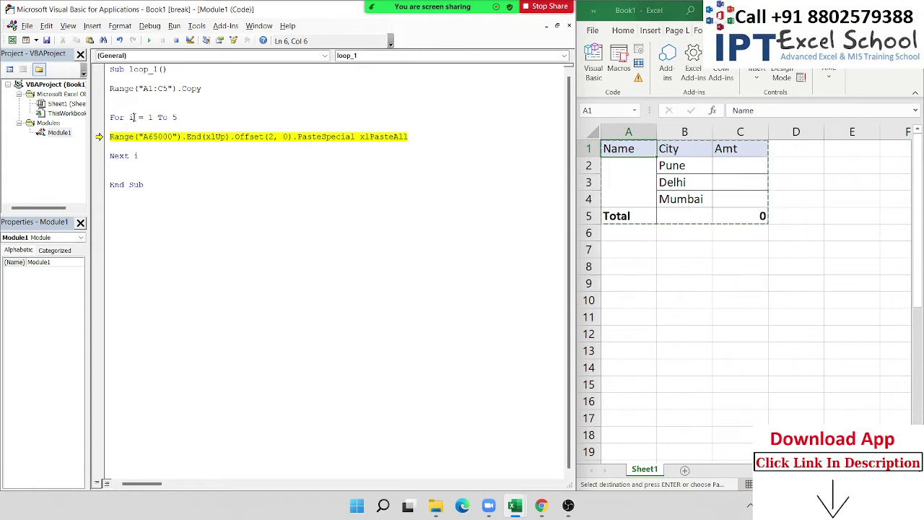
Highlight the counter i, For and Next, then step to paste a copy into rows 7–11.
{"action": "double_click", "coordinate": [131, 117]}
{"action": "left_click", "coordinate": [127, 147]}
{"action": "key", "text": "shift+End"}
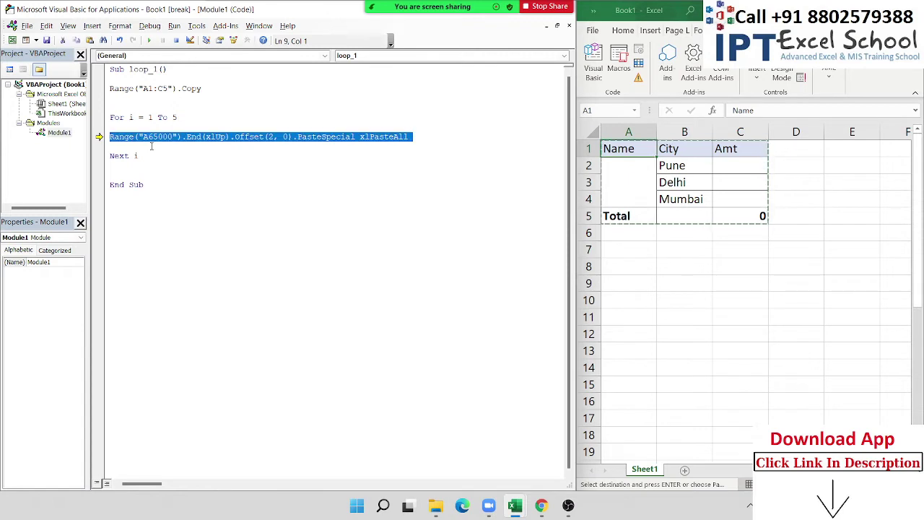
{"action": "key", "text": "Up"}
{"action": "key", "text": "Up"}
{"action": "key", "text": "shift+Right"}
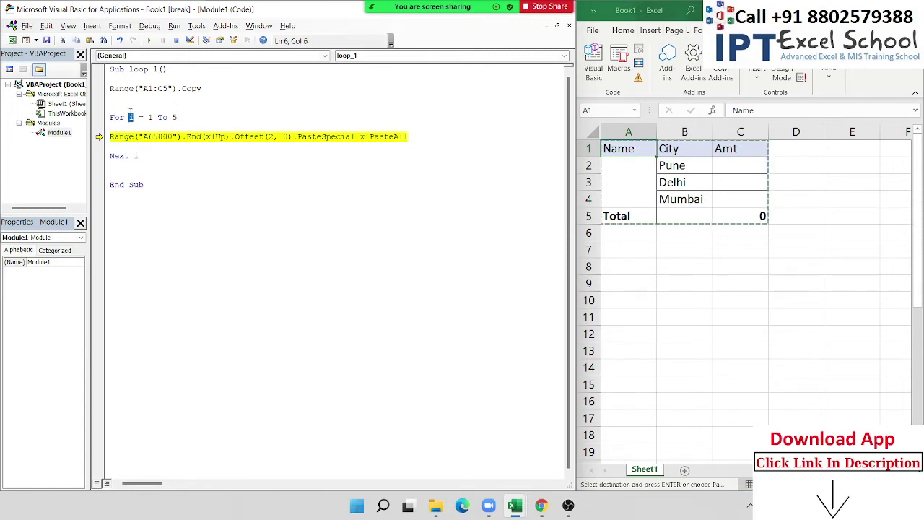
{"action": "mouse_move", "coordinate": [132, 117]}
{"action": "key", "text": "Home"}
{"action": "key", "text": "shift+Right"}
{"action": "key", "text": "shift+Right"}
{"action": "key", "text": "shift+Right"}
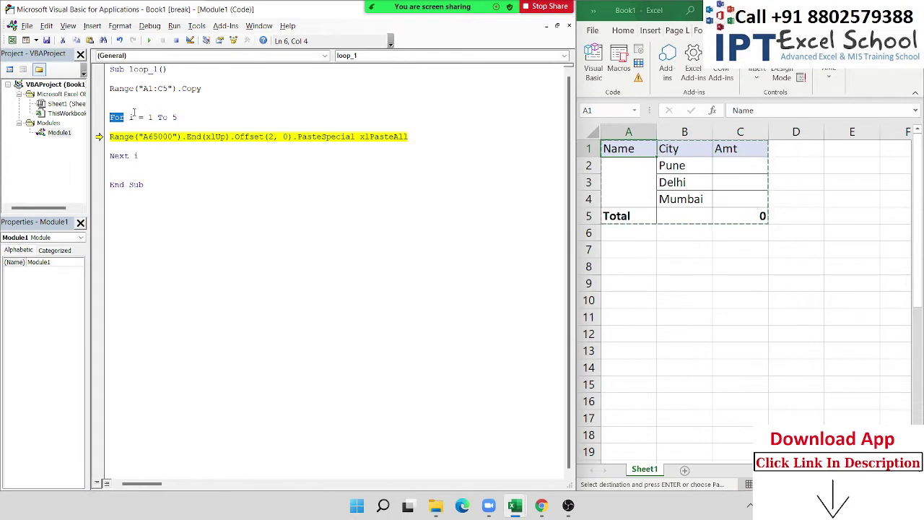
{"action": "double_click", "coordinate": [118, 157]}
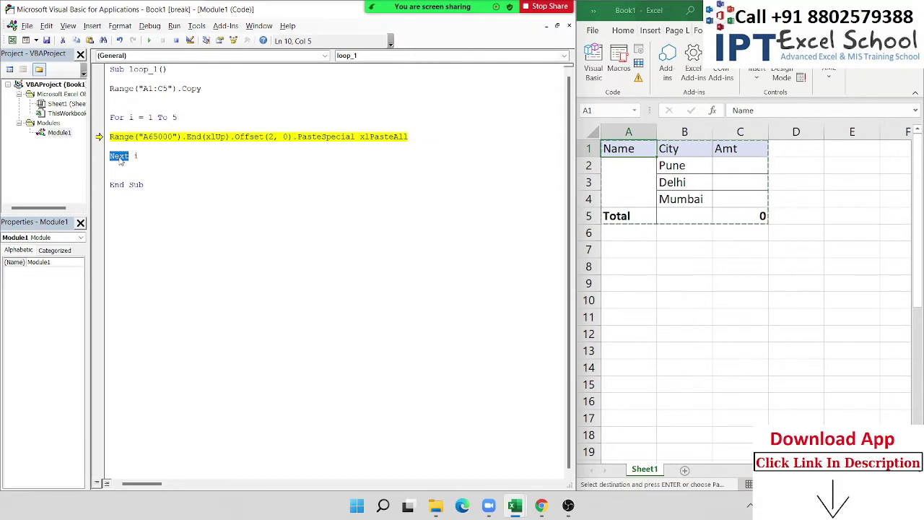
{"action": "key", "text": "Up"}
{"action": "key", "text": "Up"}
{"action": "key", "text": "Up"}
{"action": "key", "text": "Up"}
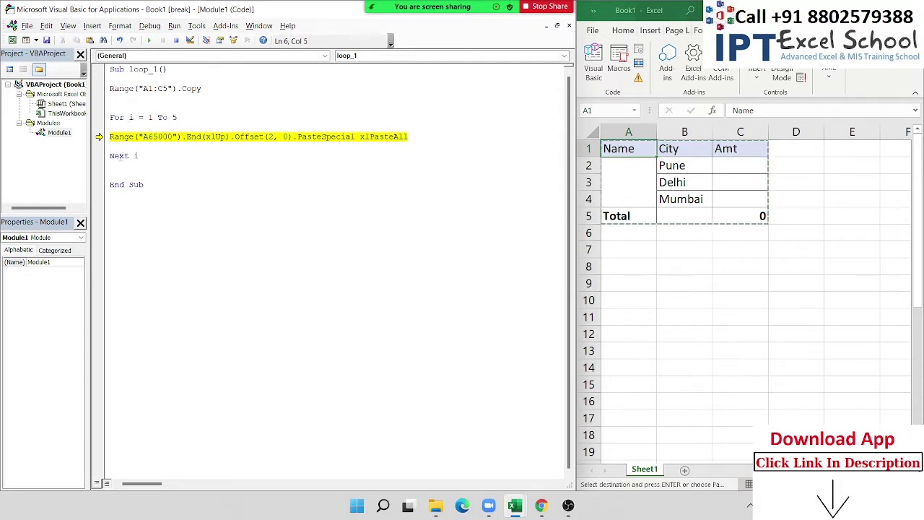
{"action": "key", "text": "F8"}
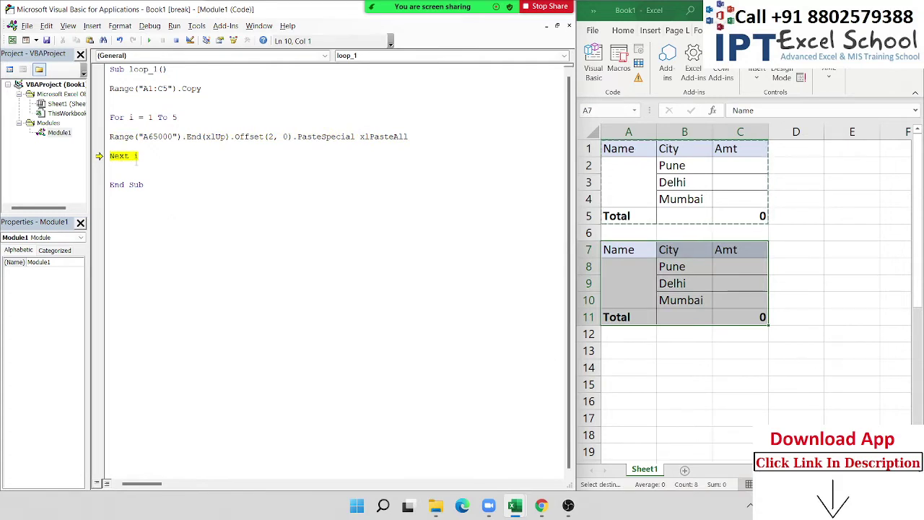
Step loop_1 through all five passes to End Sub, then clear the copies in rows 7–35.
{"action": "mouse_move", "coordinate": [135, 156]}
{"action": "double_click", "coordinate": [174, 118]}
{"action": "mouse_move", "coordinate": [135, 155]}
{"action": "key", "text": "F8"}
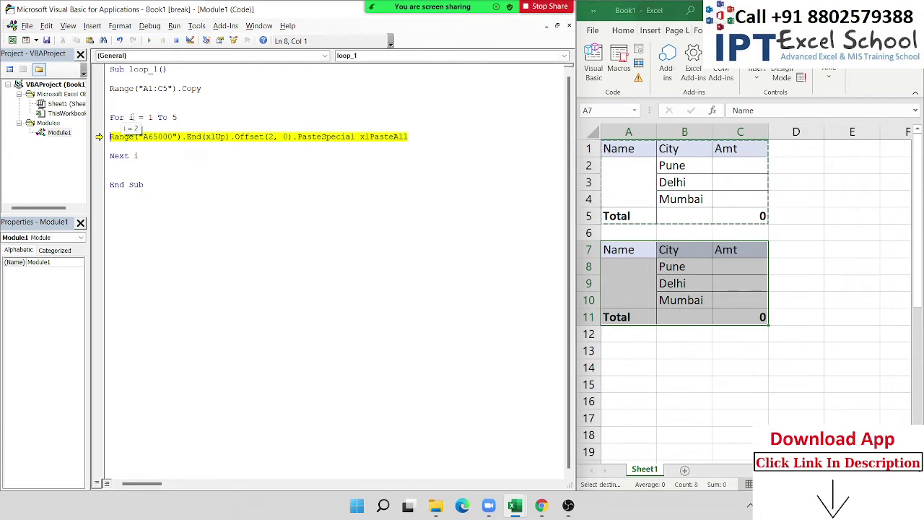
{"action": "key", "text": "F8"}
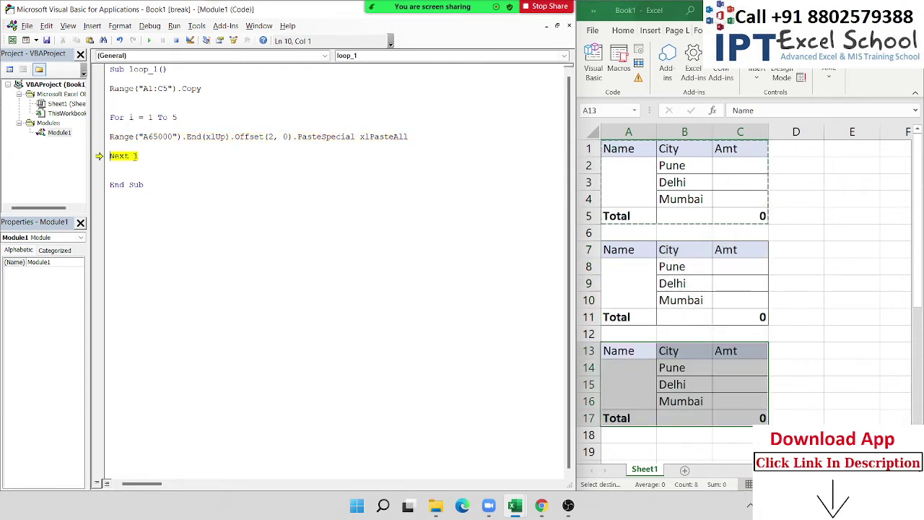
{"action": "key", "text": "F8"}
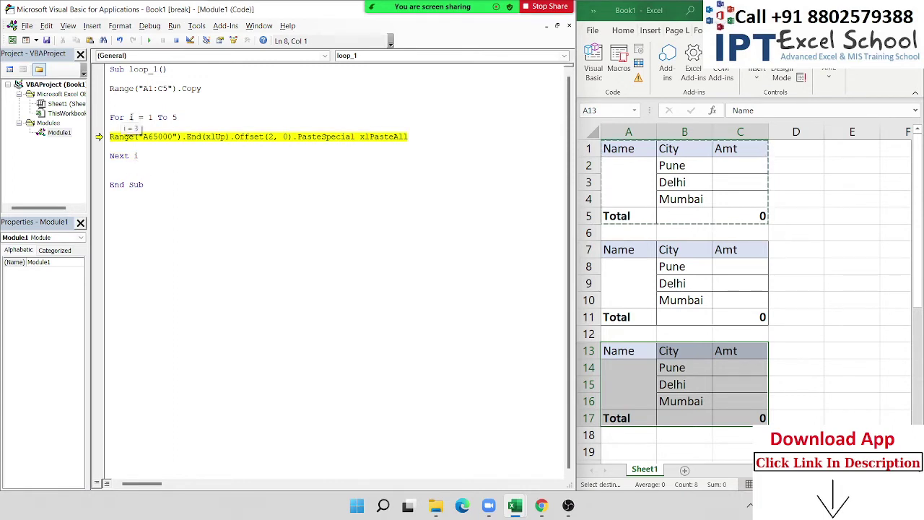
{"action": "key", "text": "F8"}
{"action": "key", "text": "F8"}
{"action": "key", "text": "F8"}
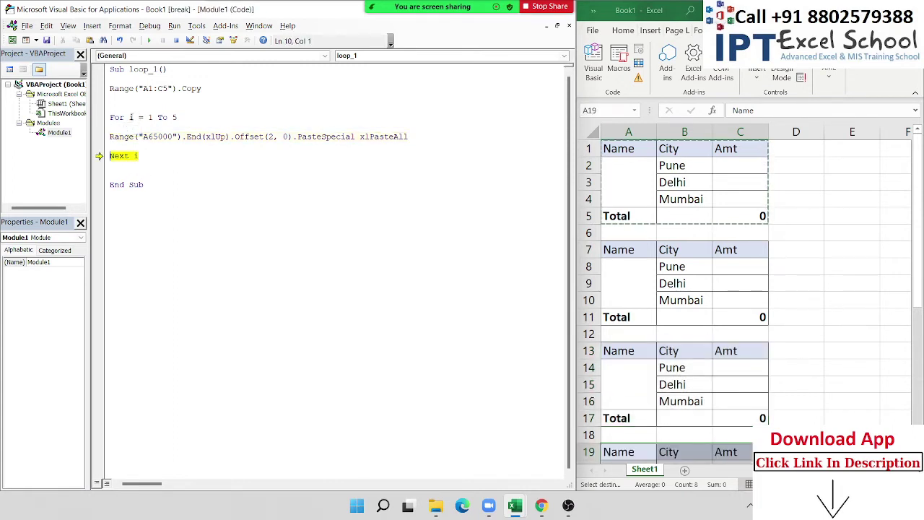
{"action": "key", "text": "F8"}
{"action": "key", "text": "F8"}
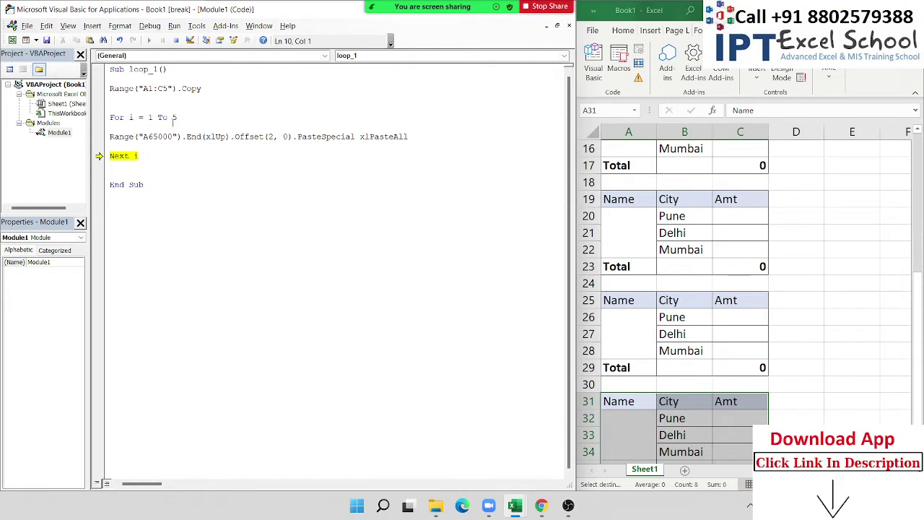
{"action": "key", "text": "F8"}
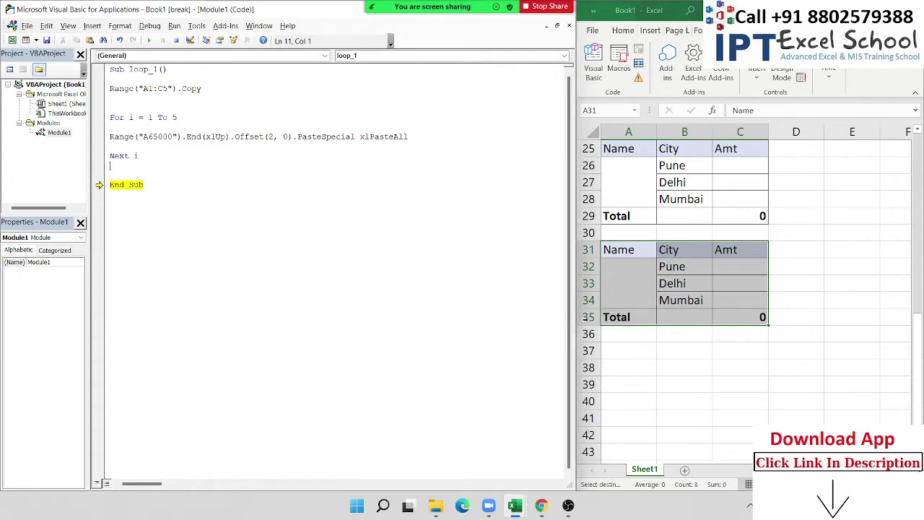
{"action": "mouse_move", "coordinate": [586, 317]}
{"action": "left_mouse_down"}
{"action": "mouse_move", "coordinate": [537, 49]}
{"action": "mouse_move", "coordinate": [558, 245]}
{"action": "left_mouse_up"}
{"action": "key", "text": "Delete"}
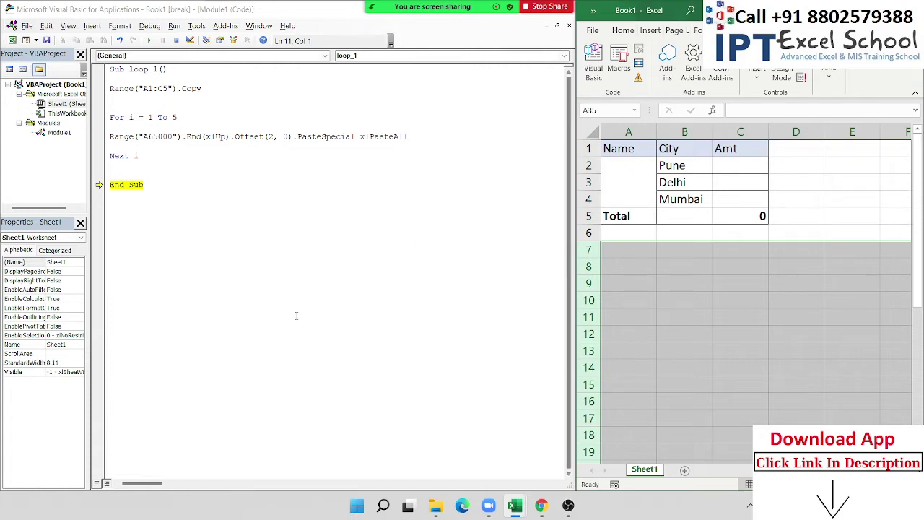
Reset the paused macro and replace the loop limit 5 with InputBox("Enter Number").
{"action": "left_click", "coordinate": [216, 146]}
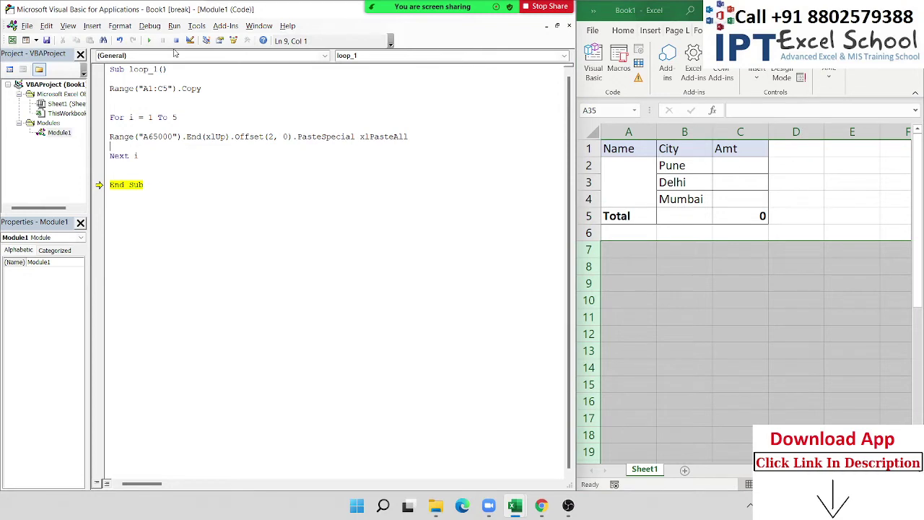
{"action": "left_click", "coordinate": [177, 40]}
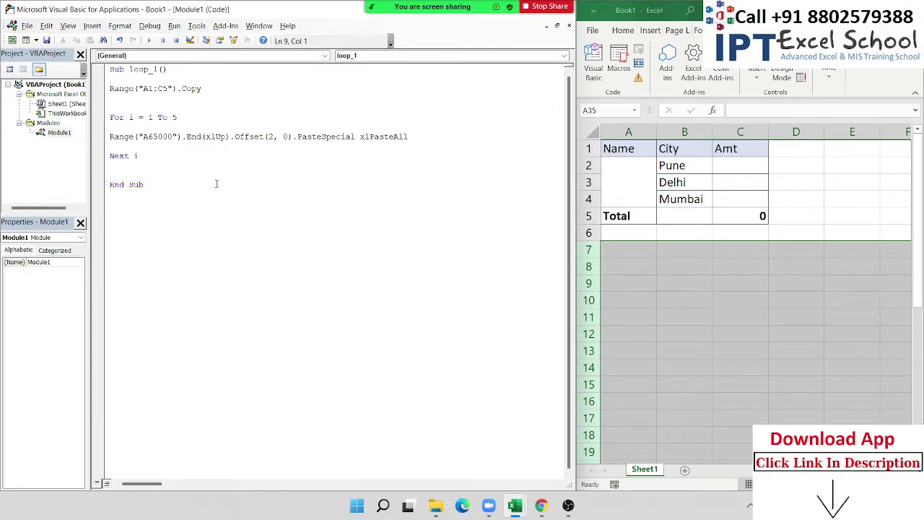
{"action": "left_click", "coordinate": [182, 166]}
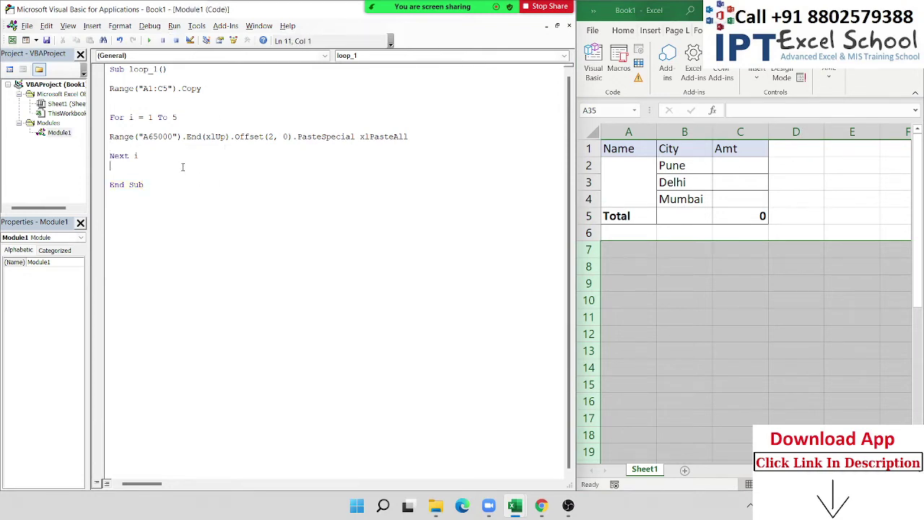
{"action": "left_click", "coordinate": [177, 109]}
{"action": "double_click", "coordinate": [175, 121]}
{"action": "type", "text": "inpu"}
{"action": "type", "text": "t"}
{"action": "type", "text": "bo"}
{"action": "type", "text": "x"}
{"action": "type", "text": "("}
{"action": "type", "text": "\"En"}
{"action": "type", "text": "ter Num"}
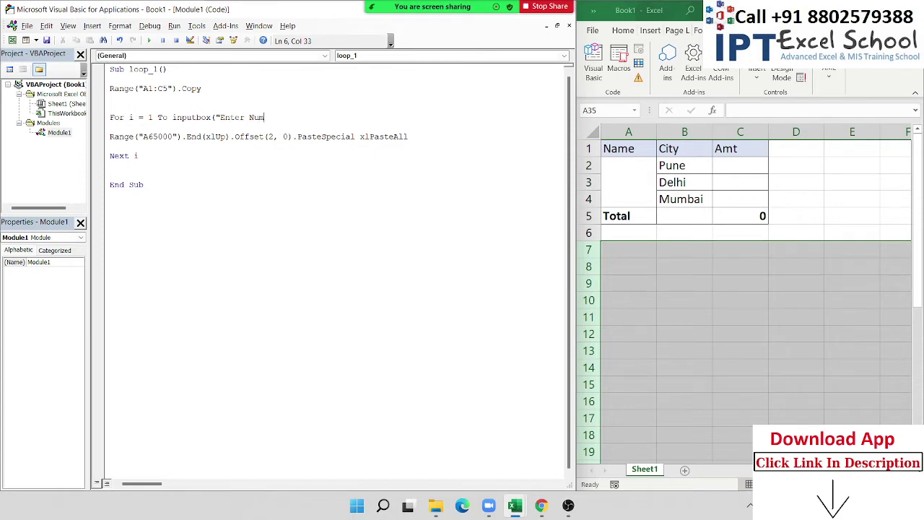
{"action": "type", "text": "ber\""}
{"action": "type", "text": "\""}
Run loop_1 from the Macros list, answering 3 at the Enter Number prompt.
{"action": "left_click", "coordinate": [188, 213]}
{"action": "left_click", "coordinate": [618, 69]}
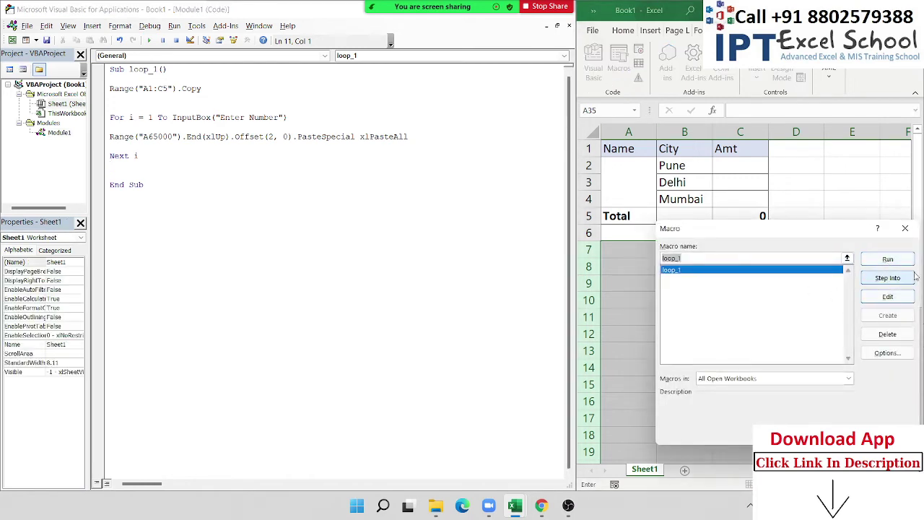
{"action": "left_click", "coordinate": [888, 261]}
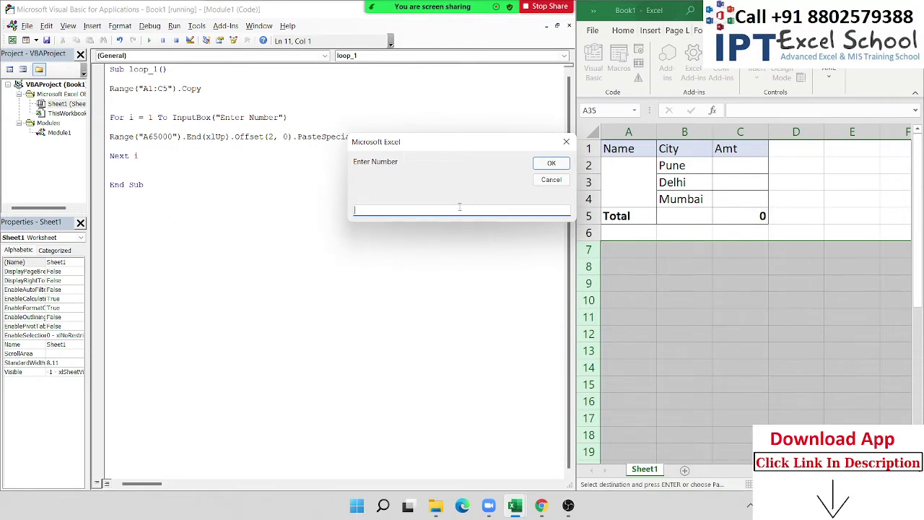
{"action": "type", "text": "3"}
{"action": "left_click", "coordinate": [560, 165]}
Select the pasted table copies from row 7 down to row 23.
{"action": "scroll", "coordinate": [784, 322], "scroll_direction": "down", "scroll_amount": 4}
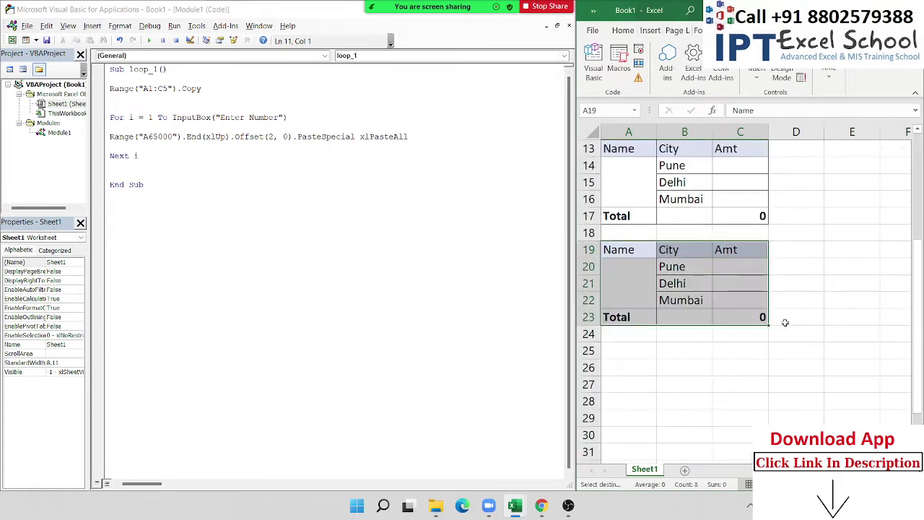
{"action": "scroll", "coordinate": [784, 322], "scroll_direction": "up", "scroll_amount": 4}
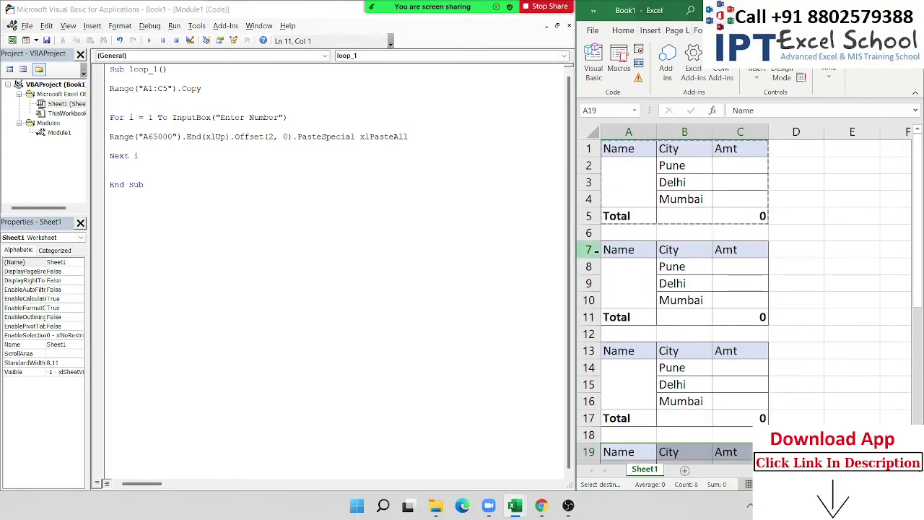
{"action": "left_click", "coordinate": [595, 249]}
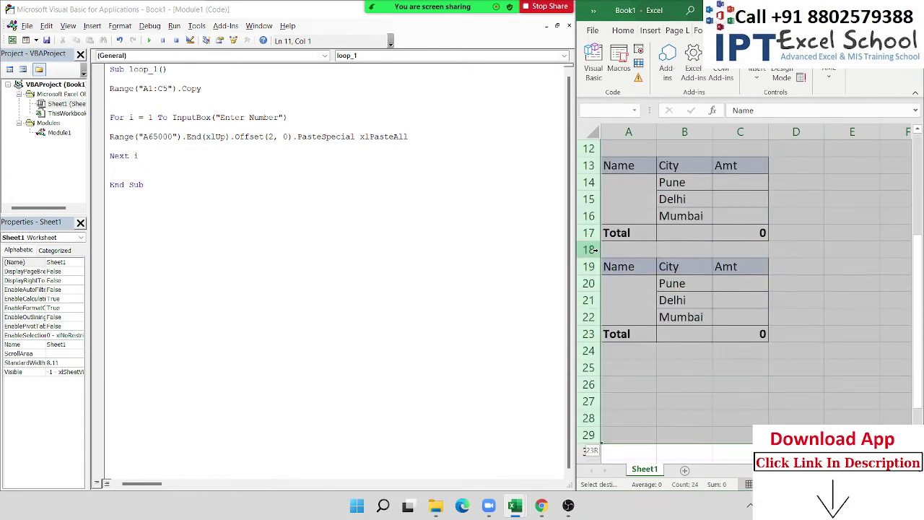
{"action": "left_click_drag", "start_coordinate": [594, 249], "coordinate": [593, 384]}
{"action": "left_click_drag", "start_coordinate": [594, 250], "coordinate": [593, 339]}
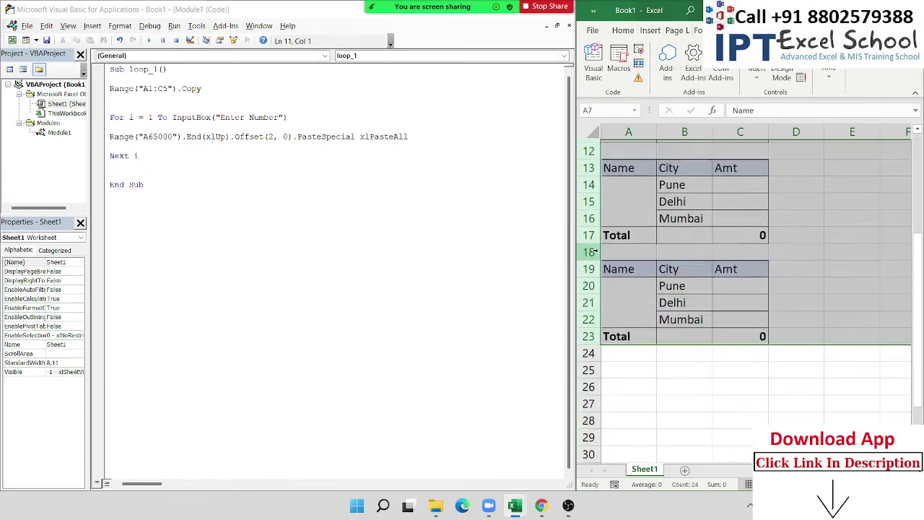
{"action": "scroll", "coordinate": [722, 289], "scroll_direction": "up", "scroll_amount": 4}
{"action": "left_click", "coordinate": [404, 13]}
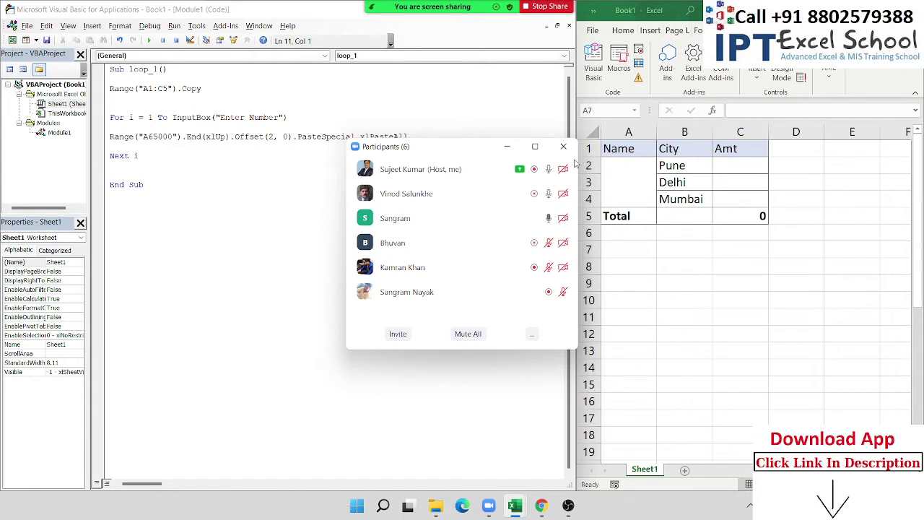
Clear rows 1–6 of contents, borders and fill so Sheet1 is blank.
{"action": "left_click", "coordinate": [563, 147]}
{"action": "key", "text": "ctrl+shift+Down"}
{"action": "key", "text": "ctrl+shift+Right"}
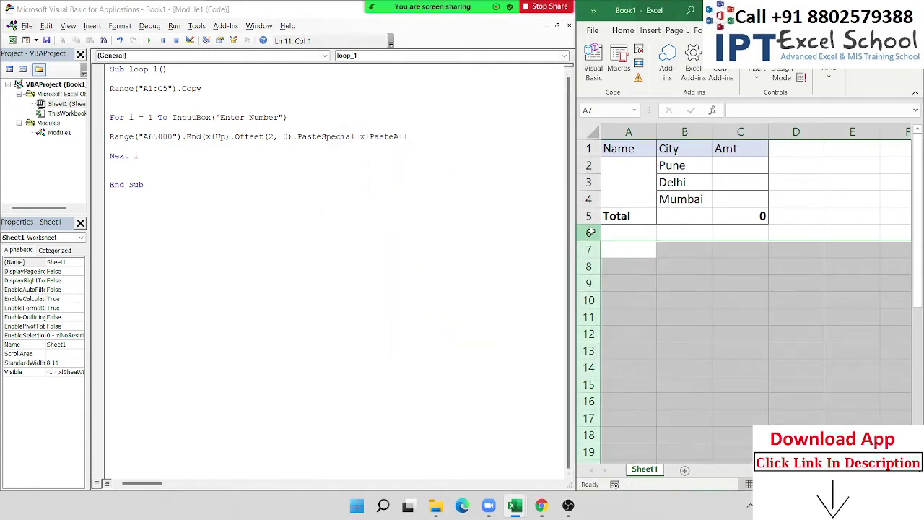
{"action": "left_click_drag", "start_coordinate": [588, 233], "coordinate": [591, 137]}
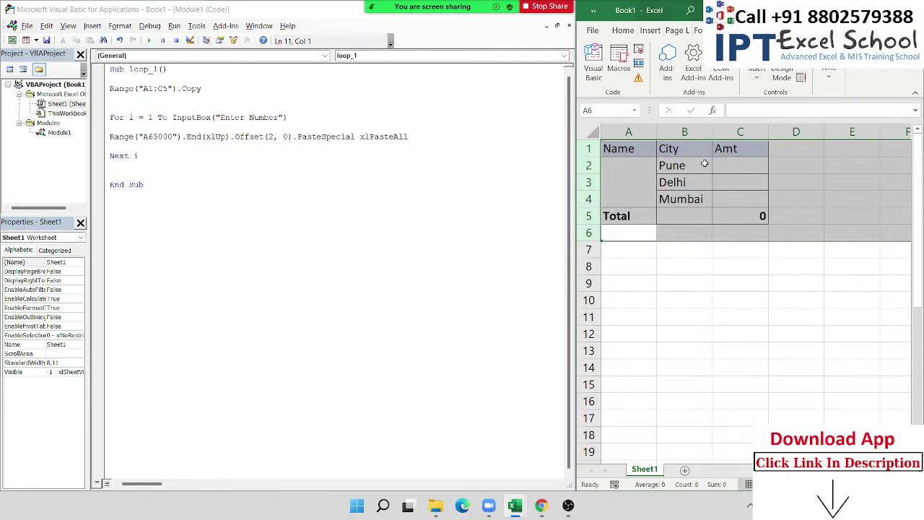
{"action": "key", "text": "Delete"}
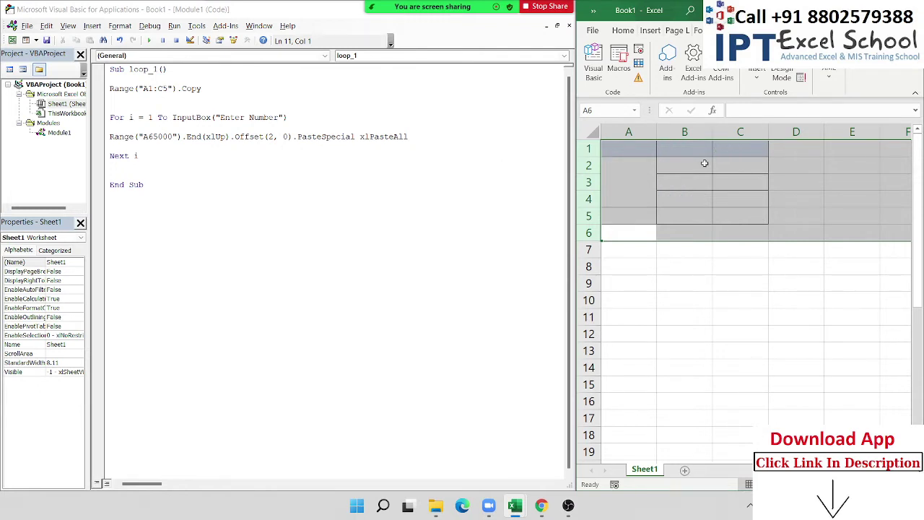
{"action": "key", "text": "ctrl+minus"}
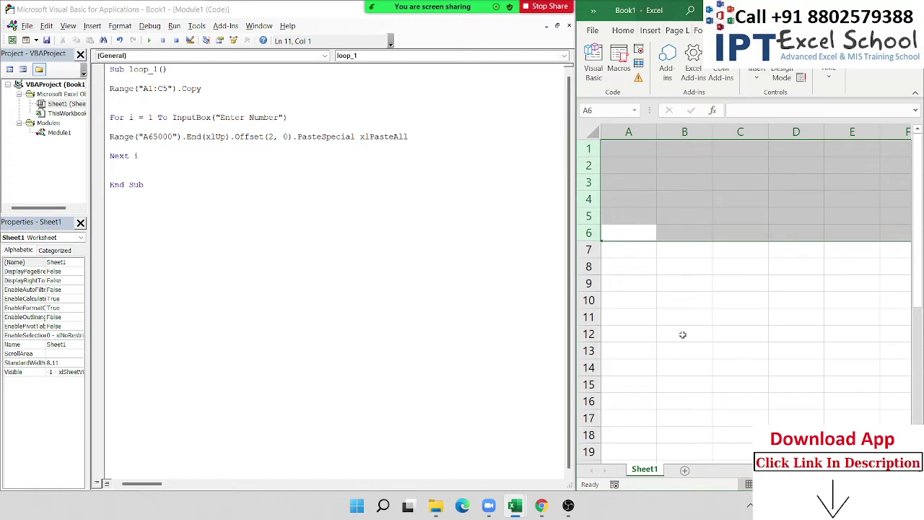
{"action": "double_click", "coordinate": [655, 470]}
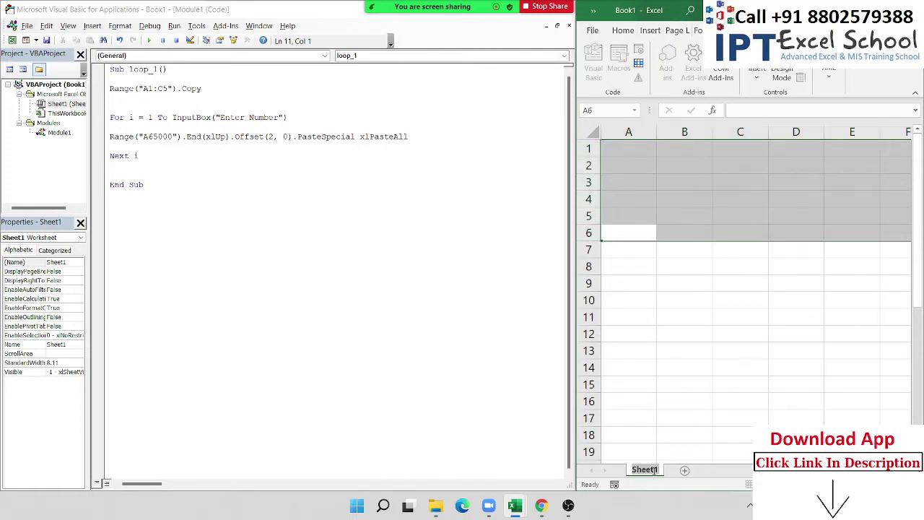
Rename the sheet to Data and enter the heading Month in A1.
{"action": "type", "text": "Data"}
{"action": "left_click", "coordinate": [685, 337]}
{"action": "left_click", "coordinate": [624, 148]}
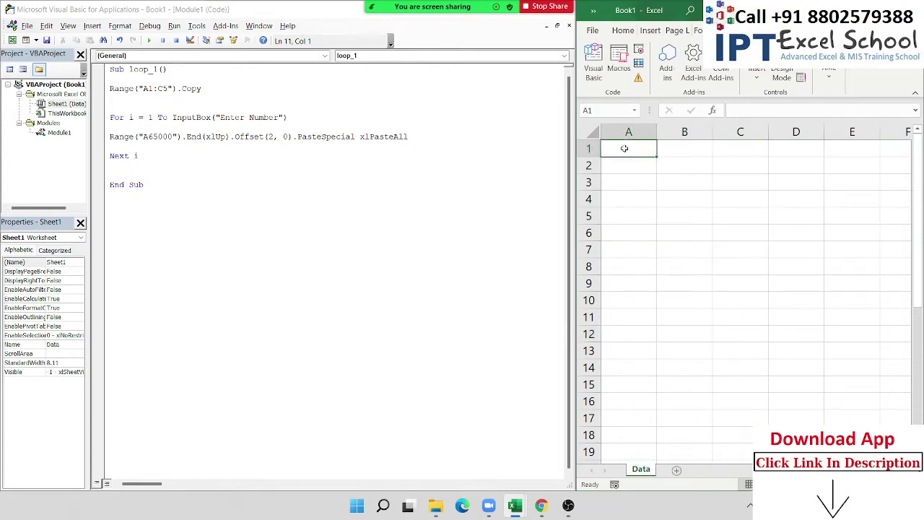
{"action": "type", "text": "Nam"}
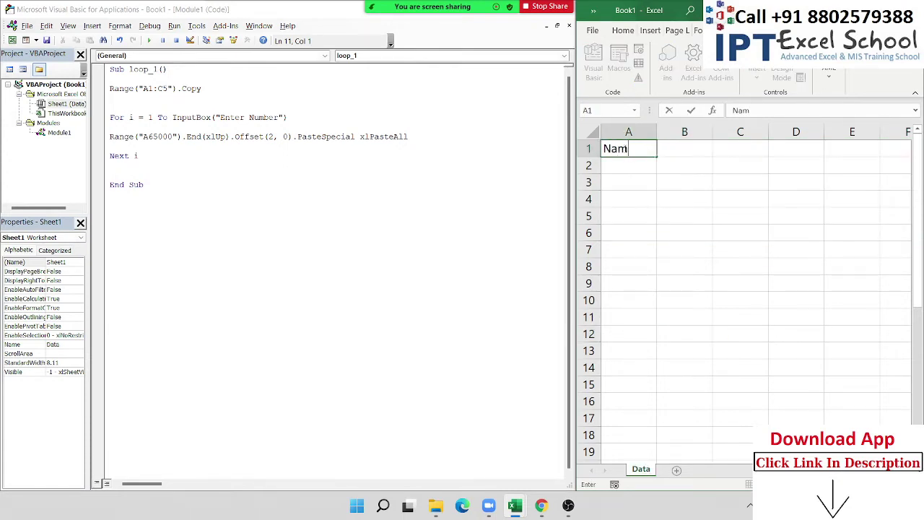
{"action": "key", "text": "BackSpace"}
{"action": "key", "text": "BackSpace"}
{"action": "key", "text": "BackSpace"}
{"action": "type", "text": "Mo"}
{"action": "type", "text": "nth"}
{"action": "key", "text": "Return"}
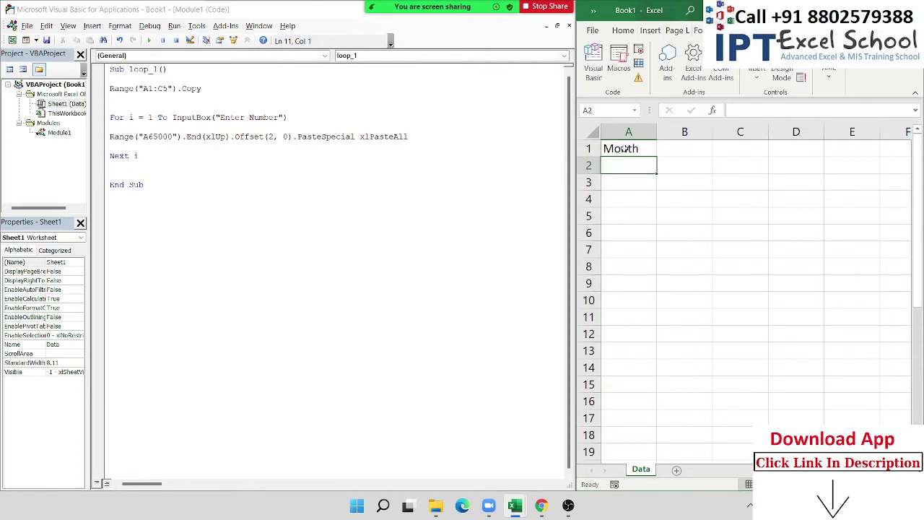
Fill the month names from Jan down column A.
{"action": "type", "text": "Jan"}
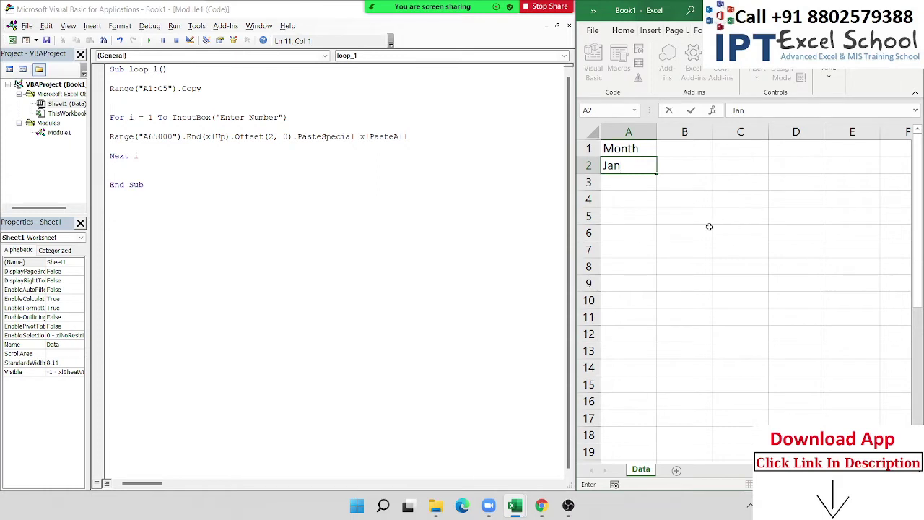
{"action": "left_click_drag", "start_coordinate": [709, 226], "coordinate": [693, 215]}
{"action": "left_click", "coordinate": [625, 165]}
{"action": "left_click_drag", "start_coordinate": [656, 173], "coordinate": [647, 446]}
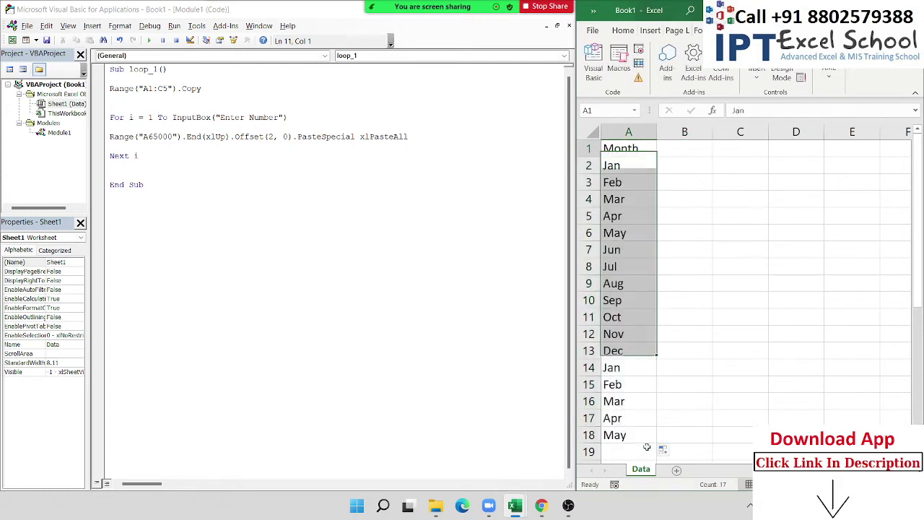
Fill headers P-1 through P-5 across row 1, clearing the extra P-6 in G1.
{"action": "type", "text": "JAN"}
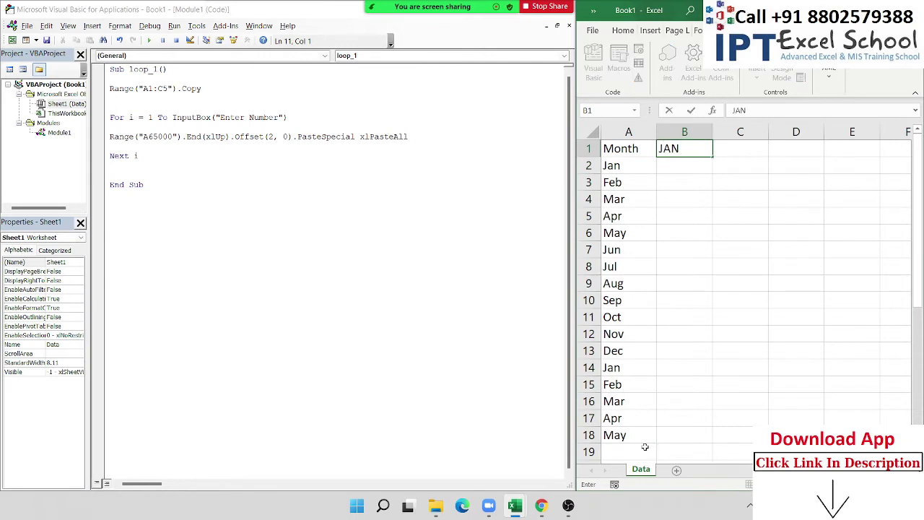
{"action": "left_click", "coordinate": [710, 237]}
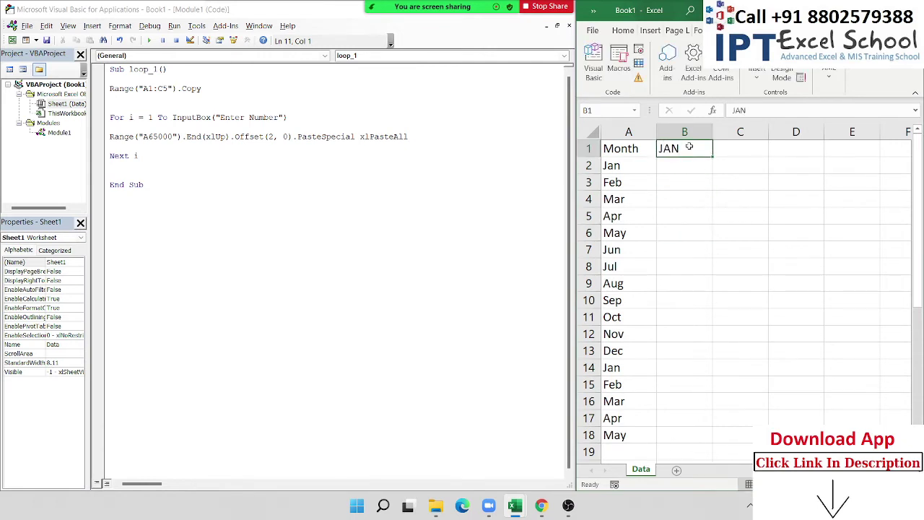
{"action": "type", "text": "P-1"}
{"action": "left_click", "coordinate": [661, 182]}
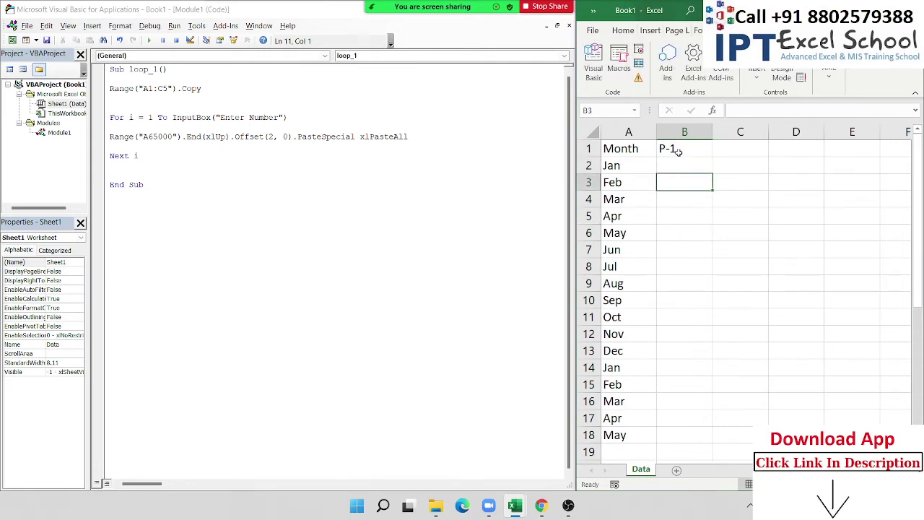
{"action": "left_click", "coordinate": [689, 148]}
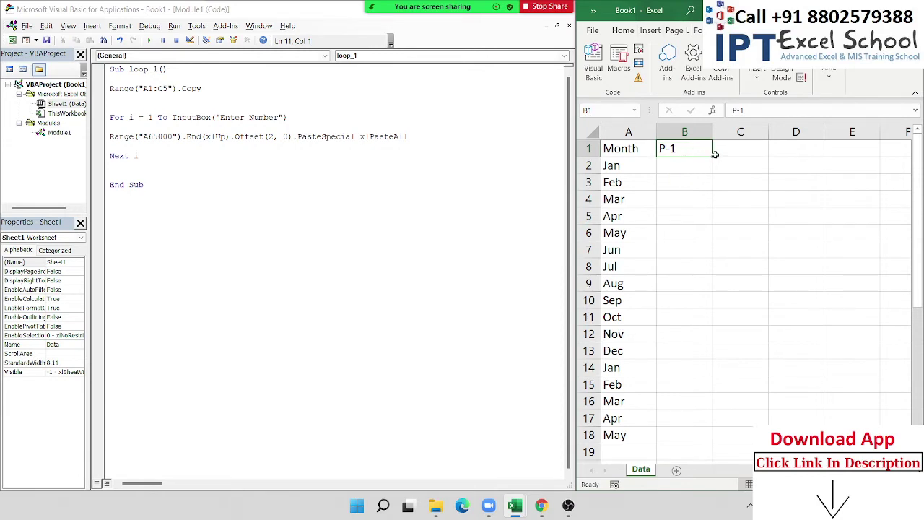
{"action": "left_click_drag", "start_coordinate": [713, 157], "coordinate": [913, 174]}
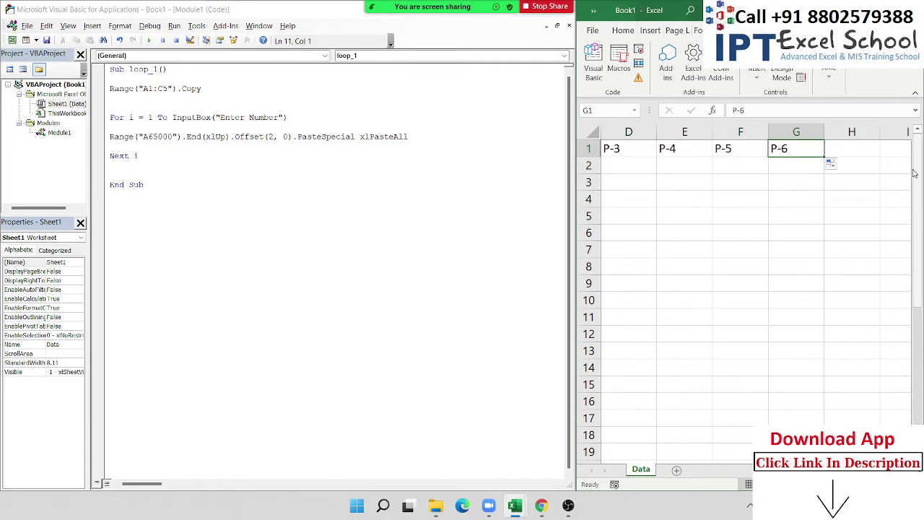
{"action": "key", "text": "Delete"}
{"action": "key", "text": "ctrl+Home"}
{"action": "key", "text": "Down"}
Enter =RANDBETWEEN(10,90) in B2 and fill it across to F2.
{"action": "key", "text": "Right"}
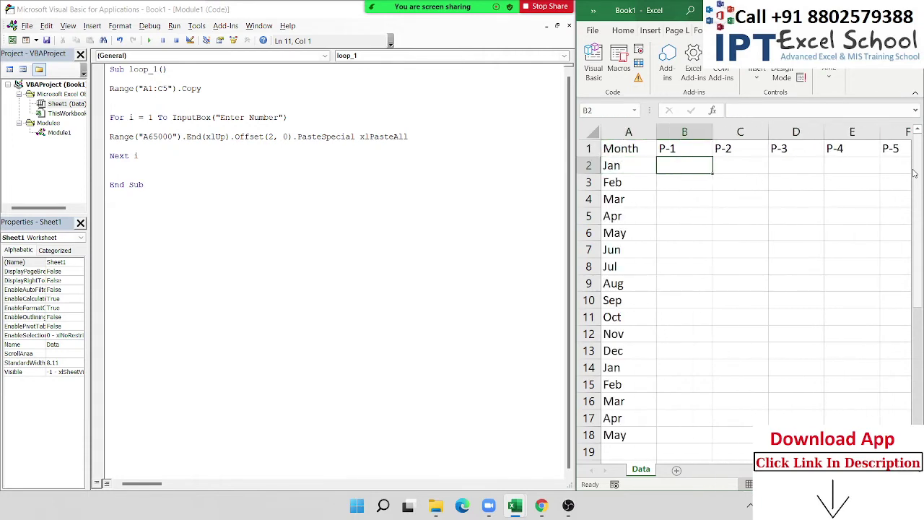
{"action": "type", "text": "=ra"}
{"action": "key", "text": "Down"}
{"action": "key", "text": "Down"}
{"action": "key", "text": "Down"}
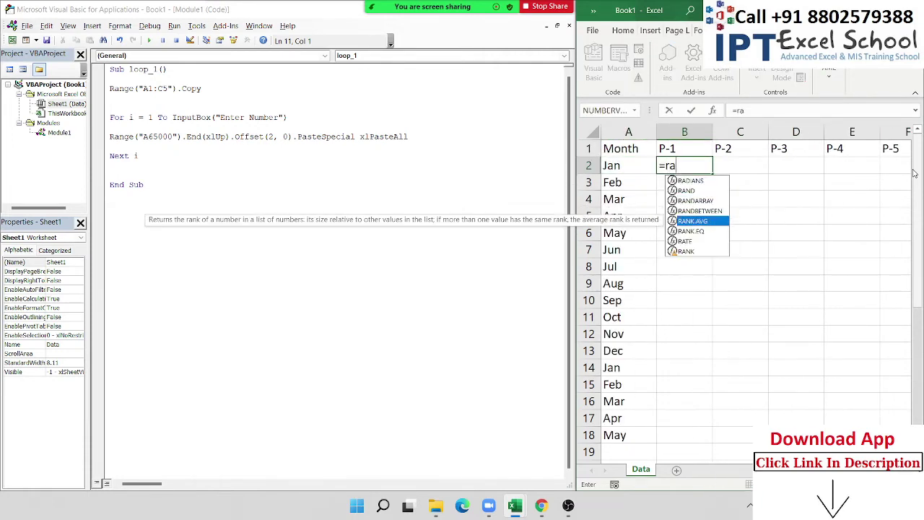
{"action": "key", "text": "Tab"}
{"action": "type", "text": "10,"}
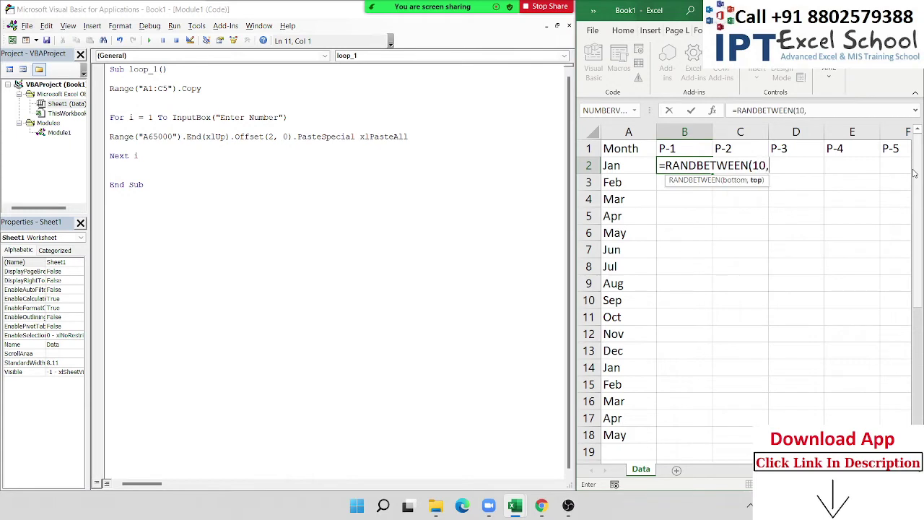
{"action": "type", "text": "90"}
{"action": "key", "text": "Return"}
{"action": "key", "text": "Up"}
{"action": "key", "text": "shift+Right"}
{"action": "key", "text": "shift+Right"}
{"action": "key", "text": "shift+Right"}
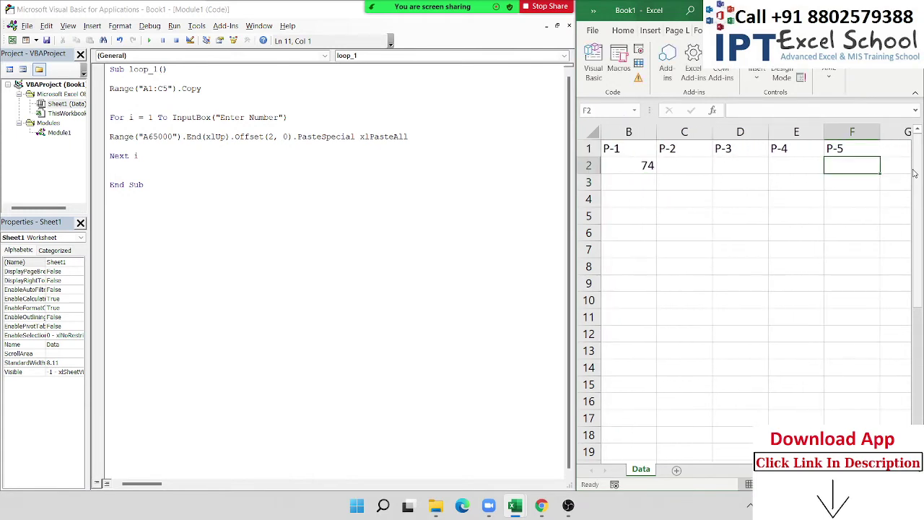
{"action": "key", "text": "ctrl+r"}
Fill the RANDBETWEEN formulas down from row 2 through row 18.
{"action": "key", "text": "ctrl+Left"}
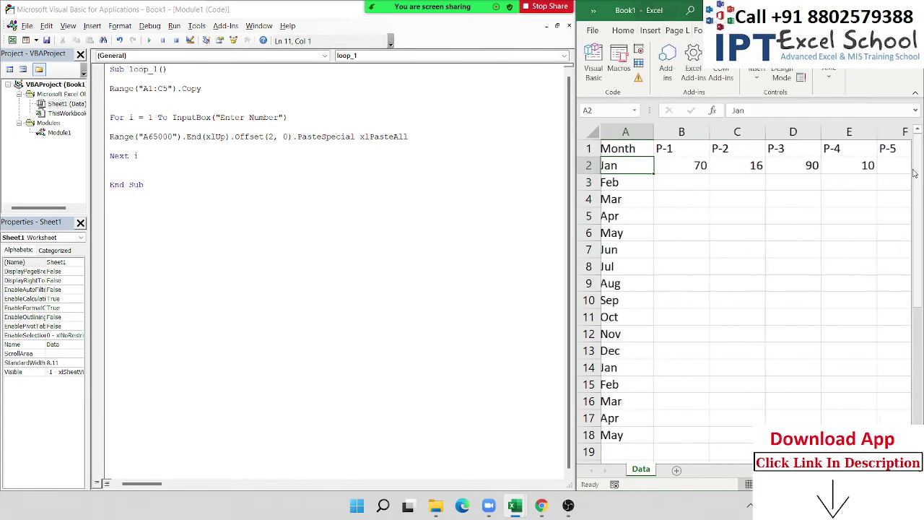
{"action": "key", "text": "ctrl+Down"}
{"action": "key", "text": "Right"}
{"action": "key", "text": "ctrl+shift+Up"}
{"action": "key", "text": "shift+Right"}
{"action": "key", "text": "shift+Right"}
{"action": "key", "text": "shift+Right"}
{"action": "key", "text": "shift+Right"}
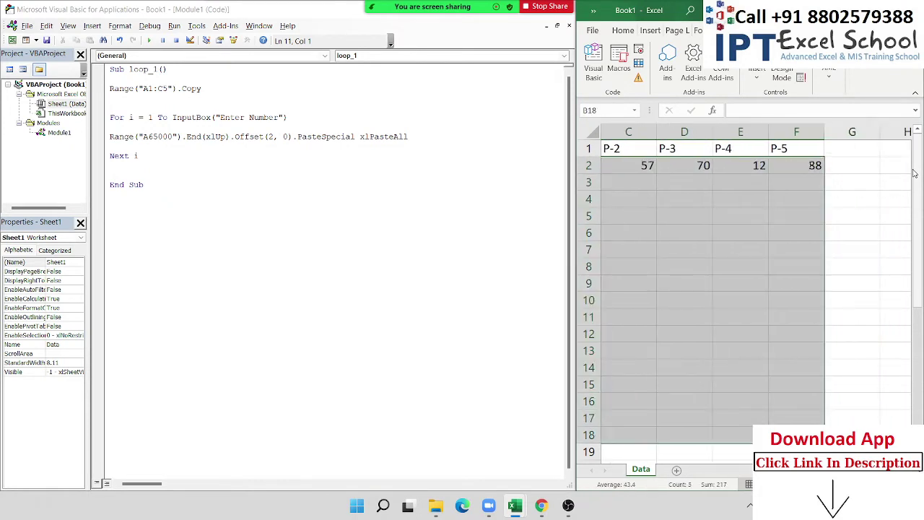
{"action": "key", "text": "ctrl+d"}
{"action": "key", "text": "ctrl+q"}
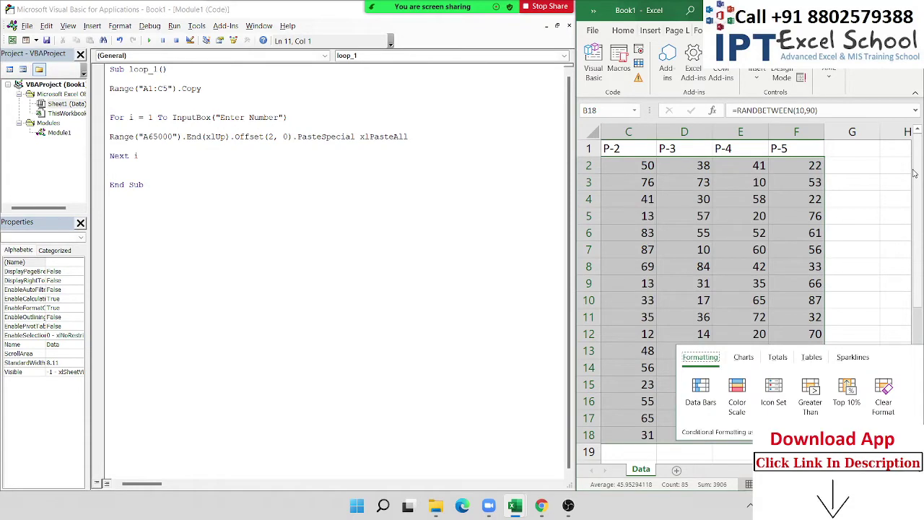
{"action": "key", "text": "Escape"}
Select the whole Month table A1:F18 and copy it.
{"action": "key", "text": "ctrl+Up"}
{"action": "key", "text": "ctrl+Left"}
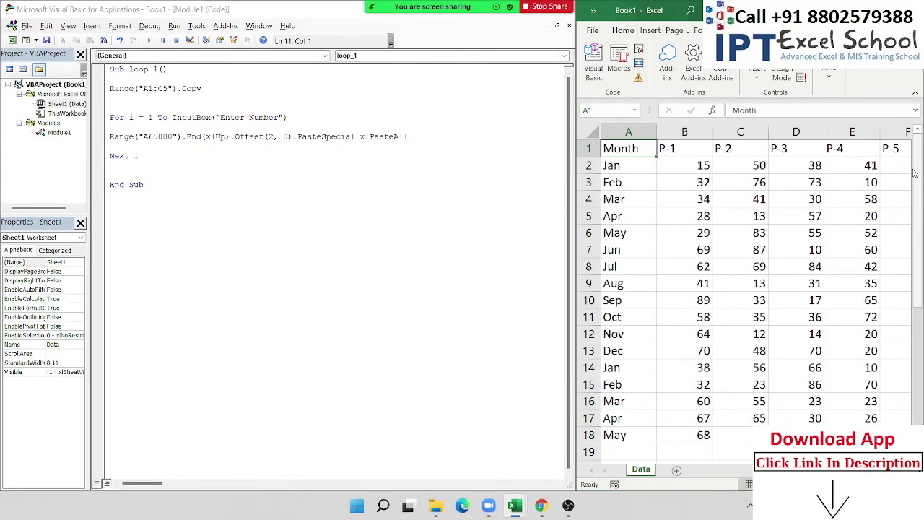
{"action": "key", "text": "ctrl+shift+End"}
{"action": "key", "text": "ctrl+c"}
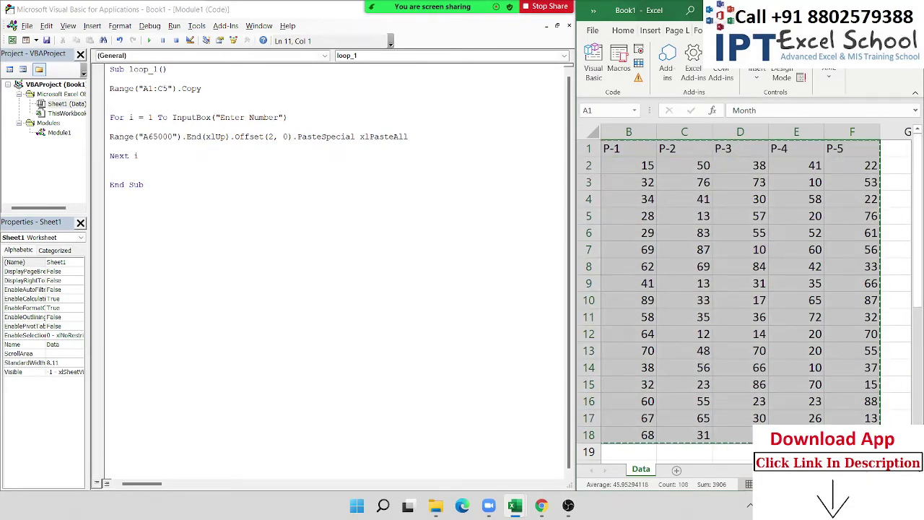
{"action": "key", "text": "ctrl+BackSpace"}
Duplicate the Data sheet into Data (2) through Data (5) and group the sheets.
{"action": "left_click_drag", "start_coordinate": [653, 471], "coordinate": [735, 469]}
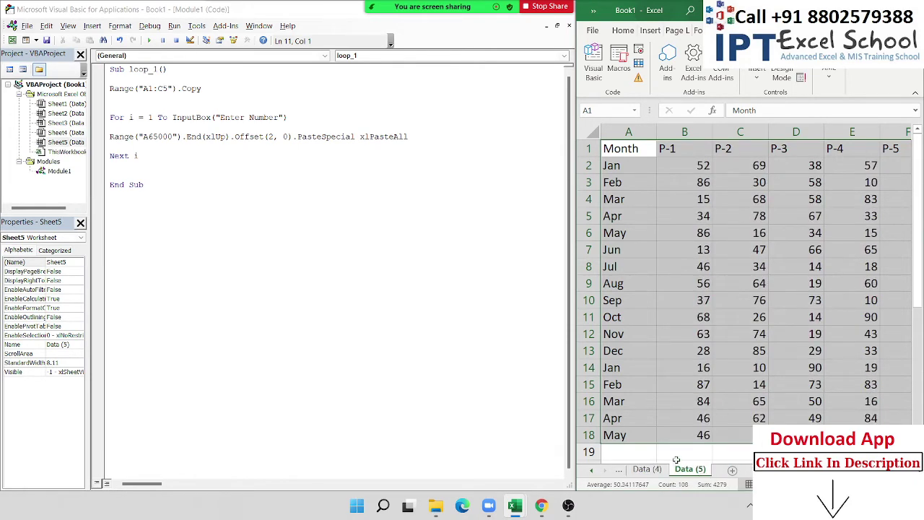
{"action": "left_click", "coordinate": [592, 470]}
{"action": "left_click", "coordinate": [591, 470]}
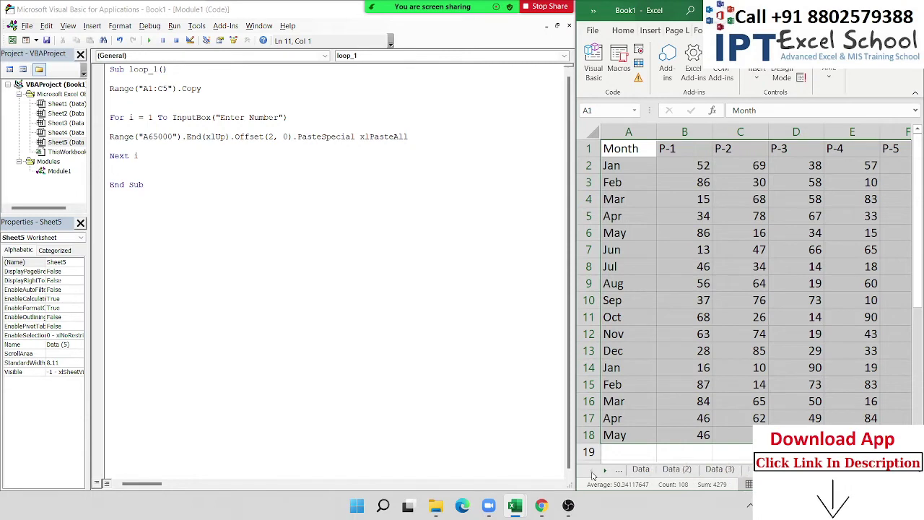
{"action": "left_click", "coordinate": [640, 469], "text": "shift"}
{"action": "key", "text": "ctrl+c"}
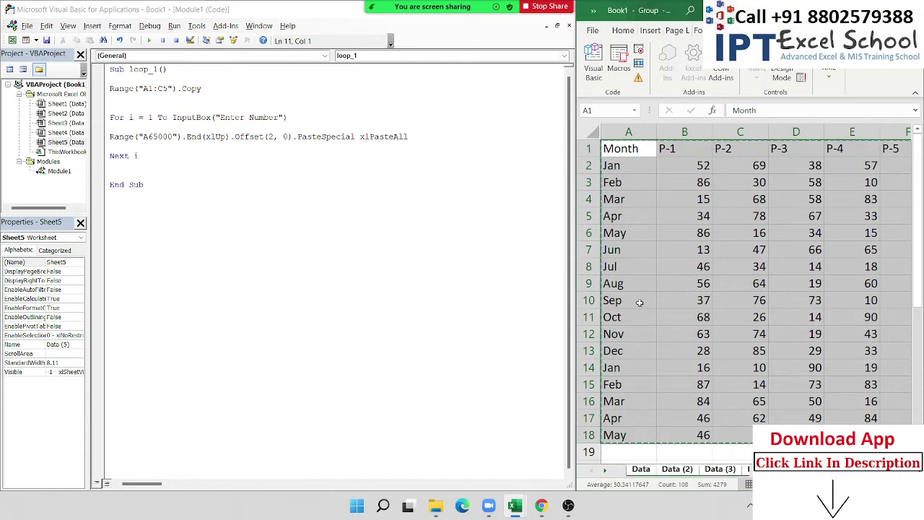
Browse the Home clipboard paste options, then cancel without pasting.
{"action": "left_click", "coordinate": [622, 31]}
{"action": "left_click", "coordinate": [596, 59]}
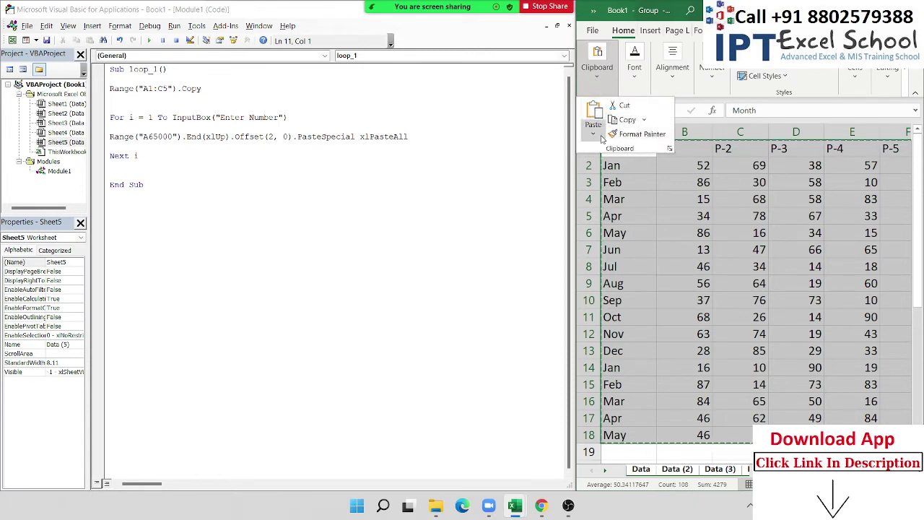
{"action": "left_click", "coordinate": [601, 137]}
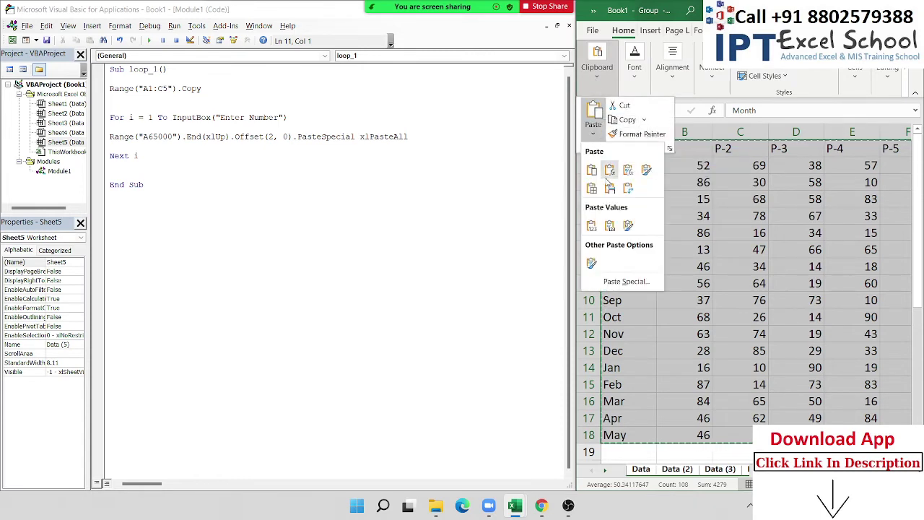
{"action": "left_click", "coordinate": [591, 226]}
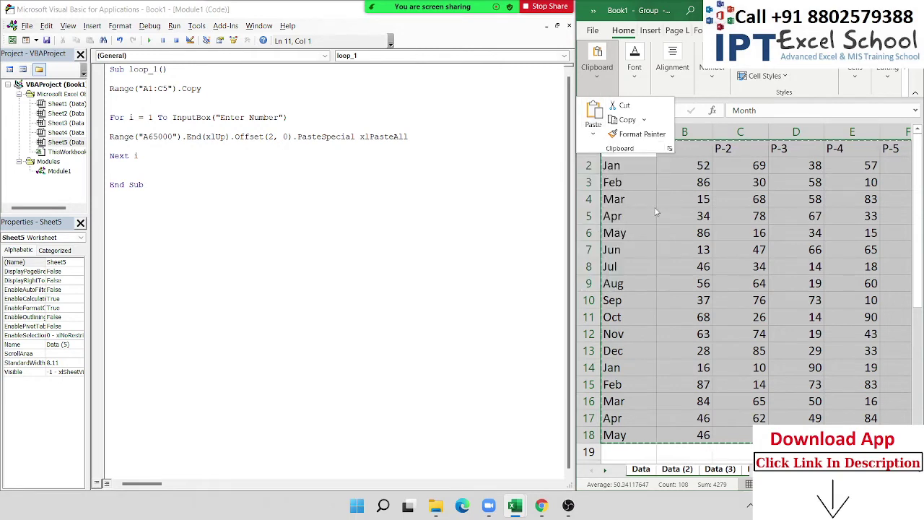
{"action": "key", "text": "Escape"}
Ungroup the sheets, go to Data (5) and add a new blank Sheet6.
{"action": "left_click", "coordinate": [686, 469]}
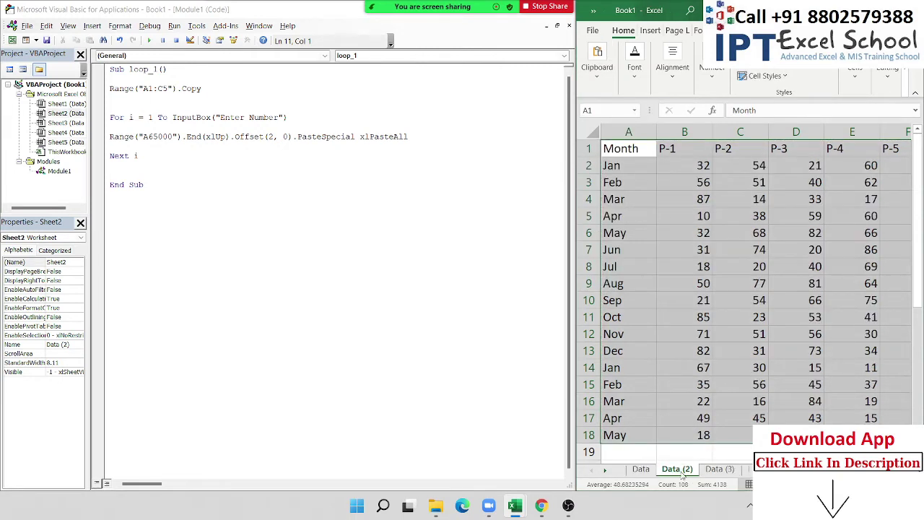
{"action": "left_click", "coordinate": [609, 470]}
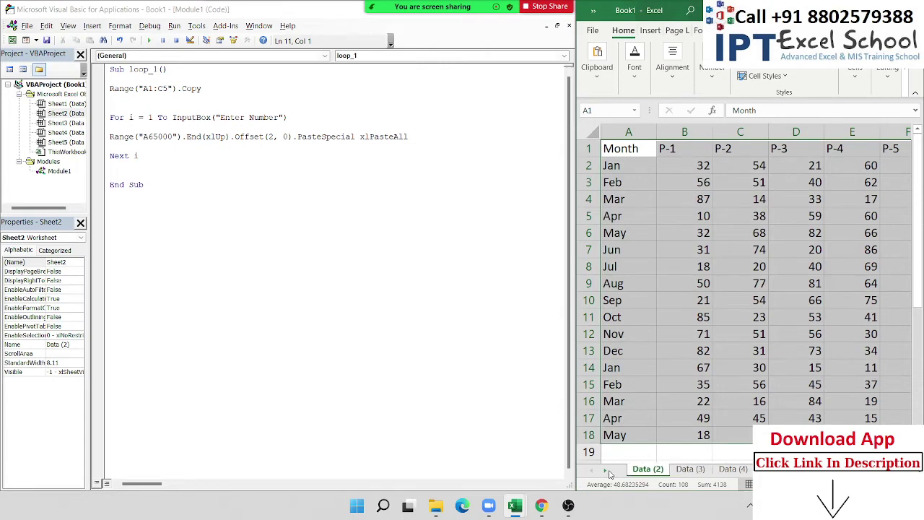
{"action": "left_click", "coordinate": [608, 469]}
{"action": "left_click", "coordinate": [608, 469]}
{"action": "left_click", "coordinate": [678, 471]}
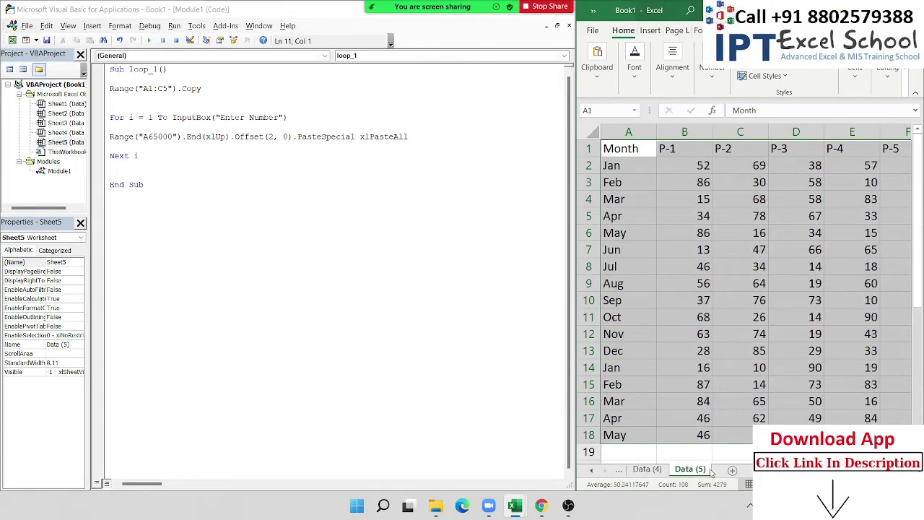
{"action": "left_click", "coordinate": [731, 470]}
Add an extra Sheet7, then delete it.
{"action": "left_click", "coordinate": [749, 469]}
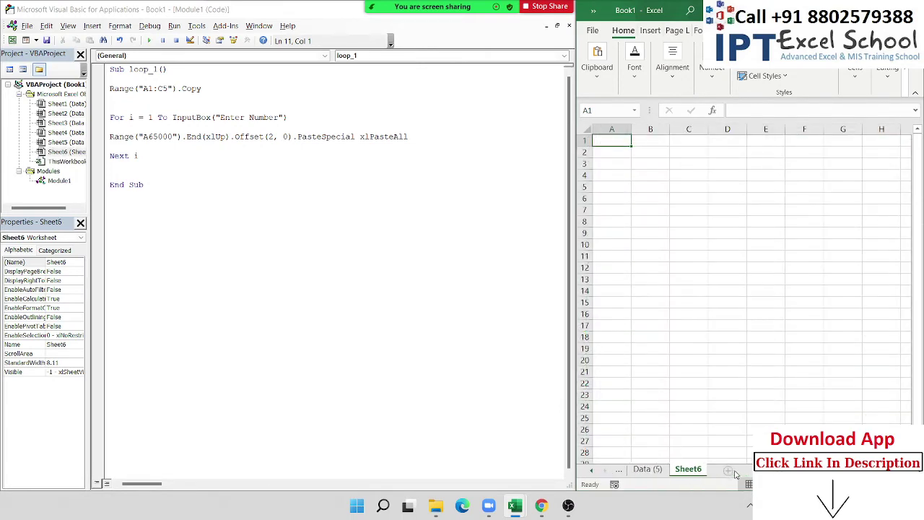
{"action": "right_click", "coordinate": [733, 470]}
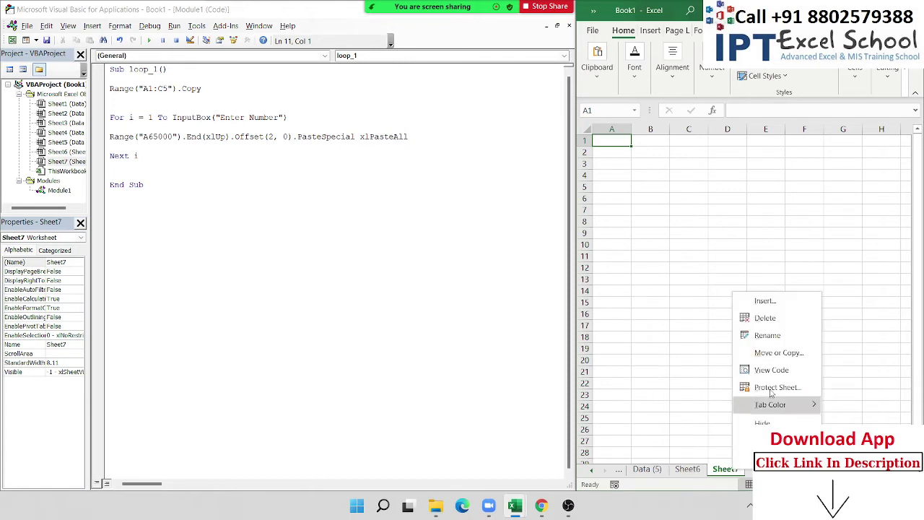
{"action": "left_click", "coordinate": [754, 318]}
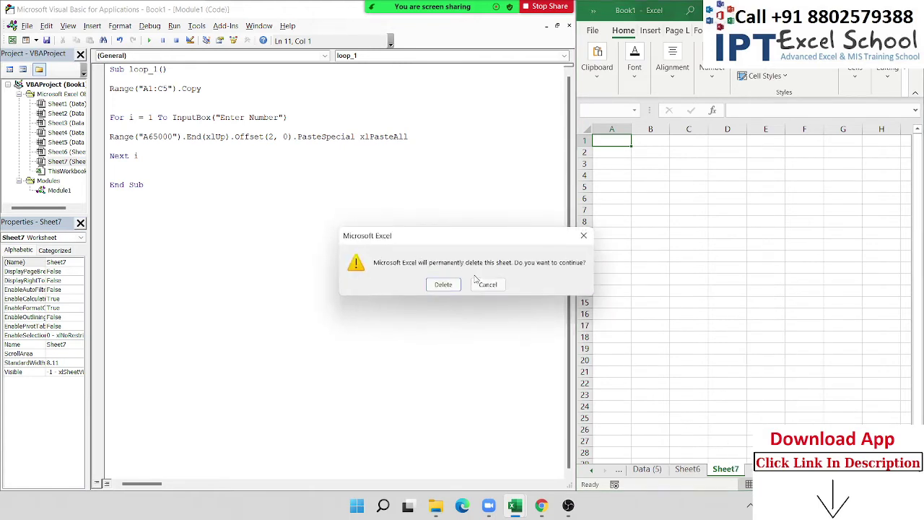
{"action": "left_click", "coordinate": [443, 285]}
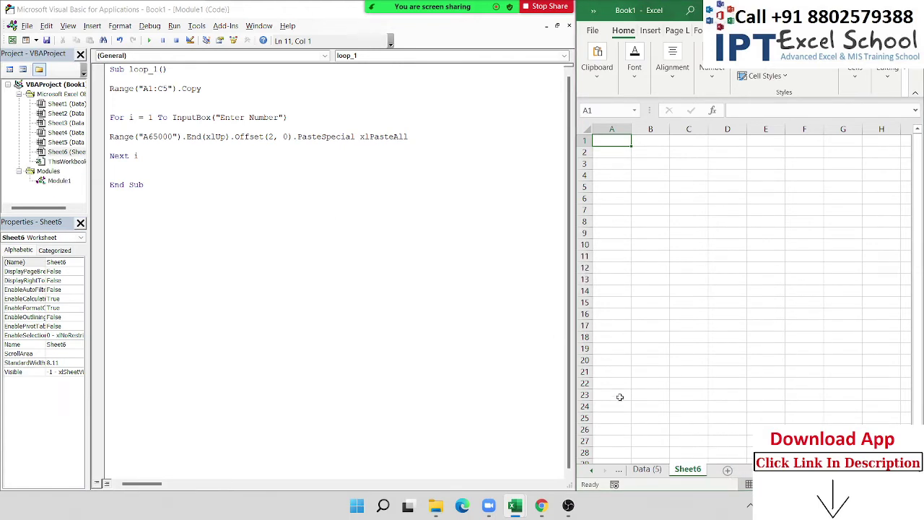
Rename Sheet6 to Summary and return to the Data (5) sheet.
{"action": "double_click", "coordinate": [686, 469]}
{"action": "type", "text": "Data"}
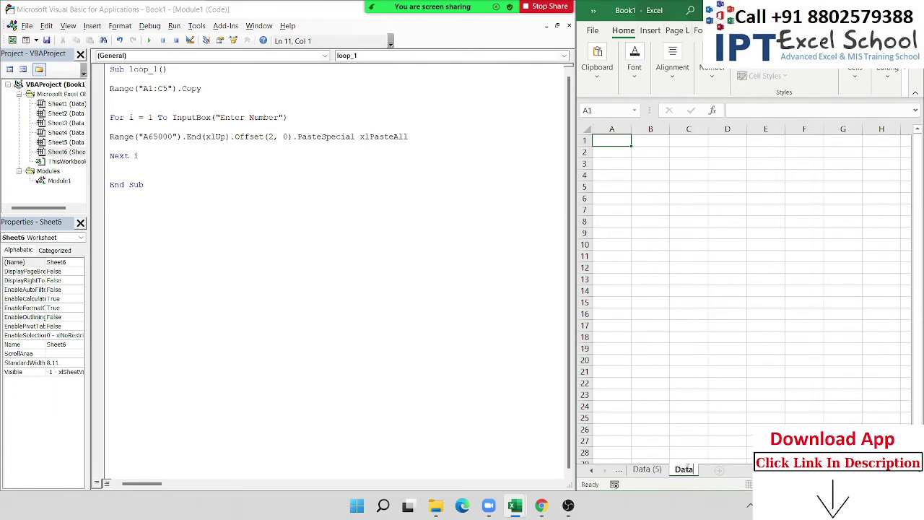
{"action": "key", "text": "BackSpace"}
{"action": "key", "text": "BackSpace"}
{"action": "key", "text": "BackSpace"}
{"action": "key", "text": "BackSpace"}
{"action": "type", "text": "Sum"}
{"action": "type", "text": "mary"}
{"action": "left_click", "coordinate": [690, 397]}
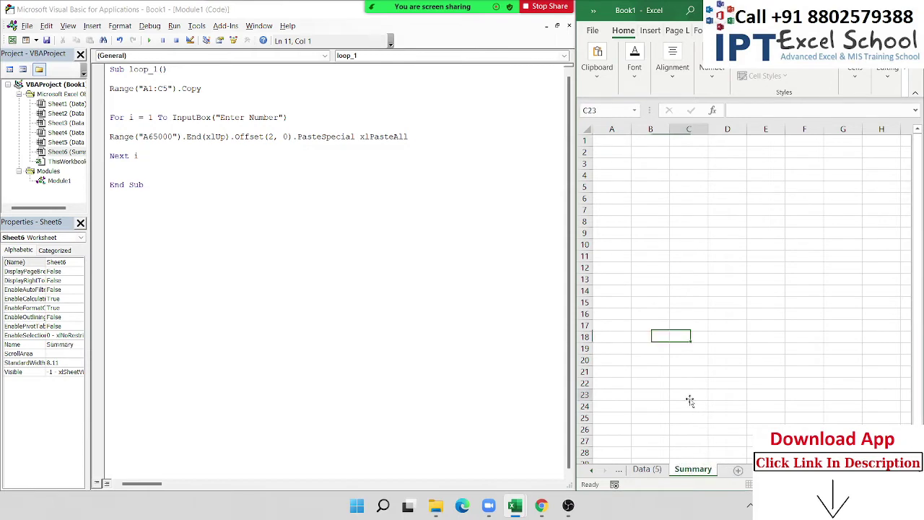
{"action": "left_click", "coordinate": [647, 469]}
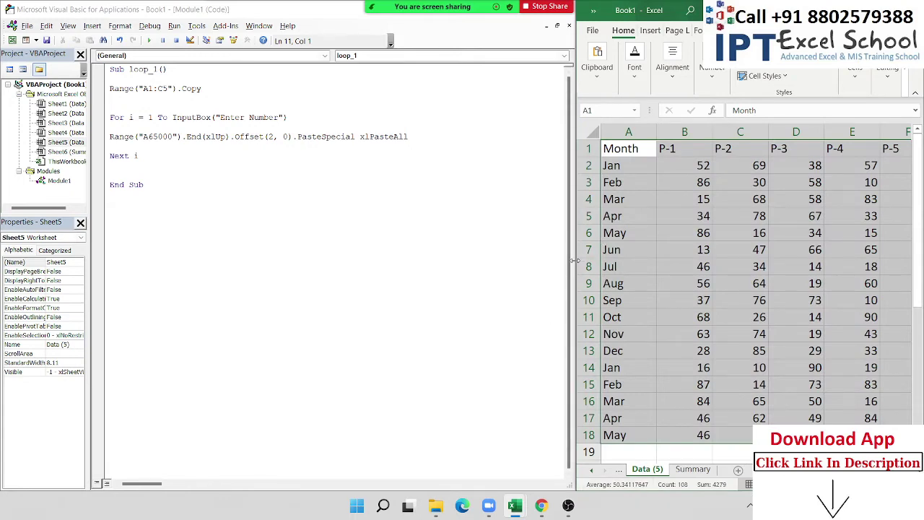
Copy the full Data sheet table starting at A1.
{"action": "left_click_drag", "start_coordinate": [574, 260], "coordinate": [253, 260]}
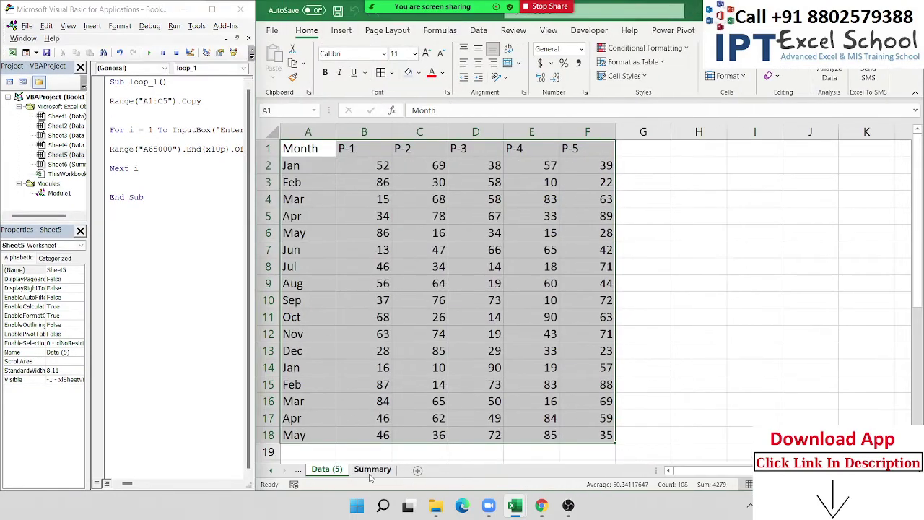
{"action": "left_click", "coordinate": [372, 470]}
{"action": "left_click", "coordinate": [272, 470]}
{"action": "left_click", "coordinate": [272, 470]}
{"action": "left_click", "coordinate": [272, 470]}
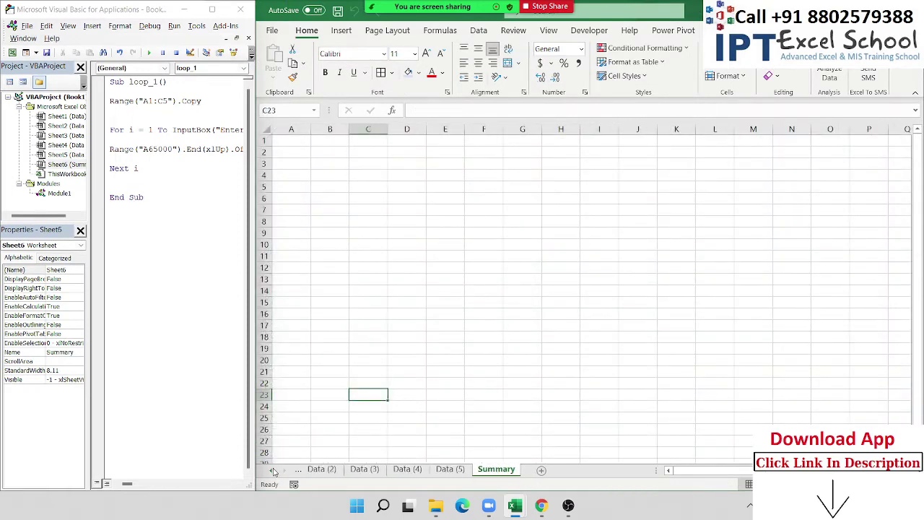
{"action": "left_click", "coordinate": [274, 470]}
{"action": "left_click", "coordinate": [320, 469]}
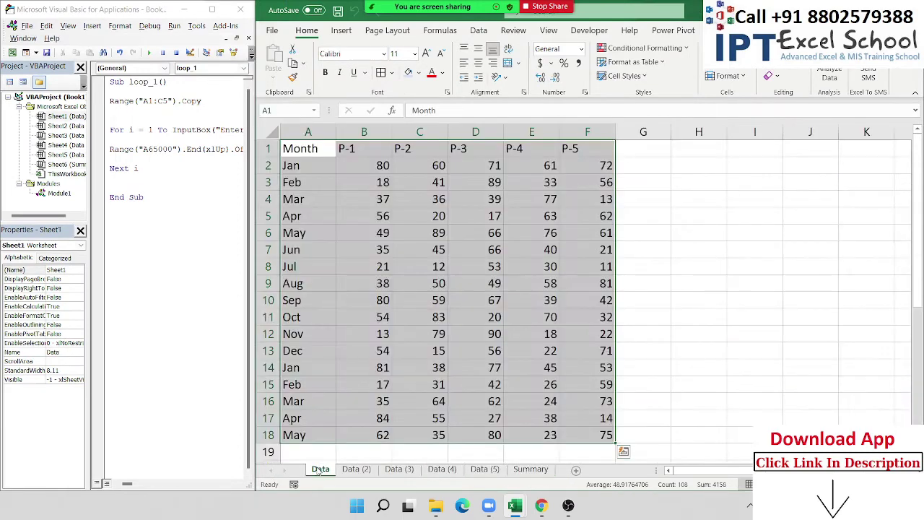
{"action": "left_click", "coordinate": [390, 245]}
{"action": "key", "text": "ctrl+Up"}
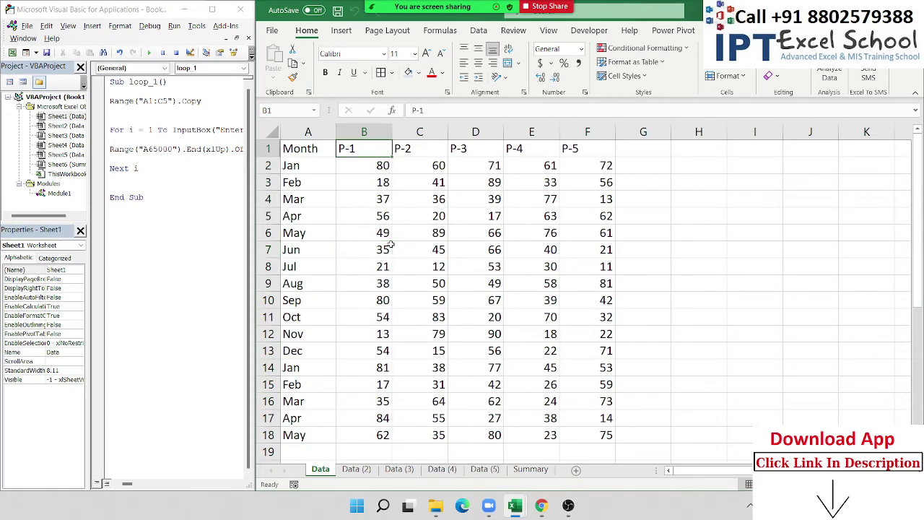
{"action": "key", "text": "Left"}
{"action": "key", "text": "ctrl+shift+Right"}
{"action": "key", "text": "ctrl+shift+Down"}
{"action": "key", "text": "ctrl+c"}
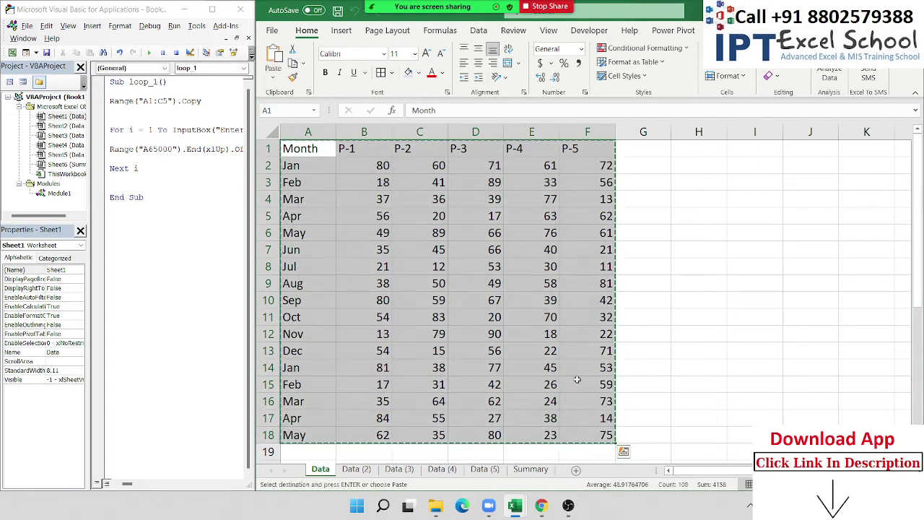
Paste the Data table at A1 on the Summary sheet.
{"action": "left_click", "coordinate": [535, 470]}
{"action": "left_click", "coordinate": [296, 143]}
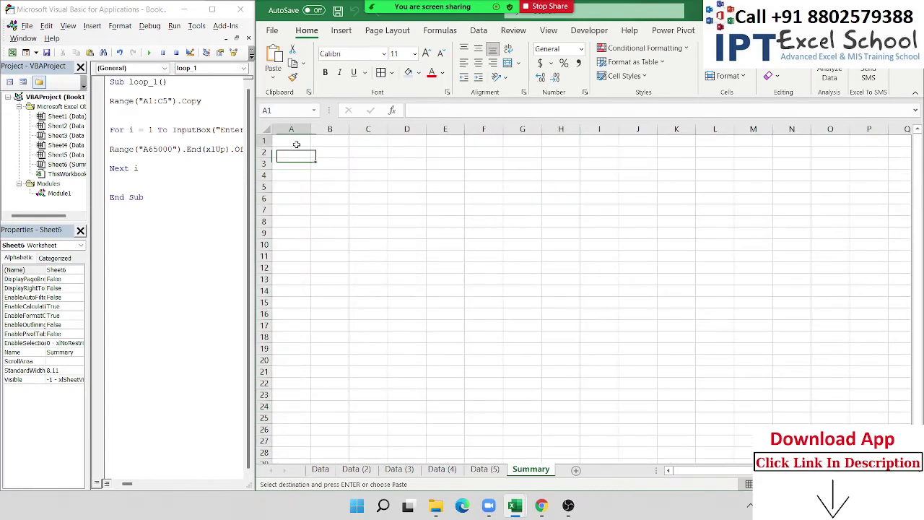
{"action": "key", "text": "ctrl+v"}
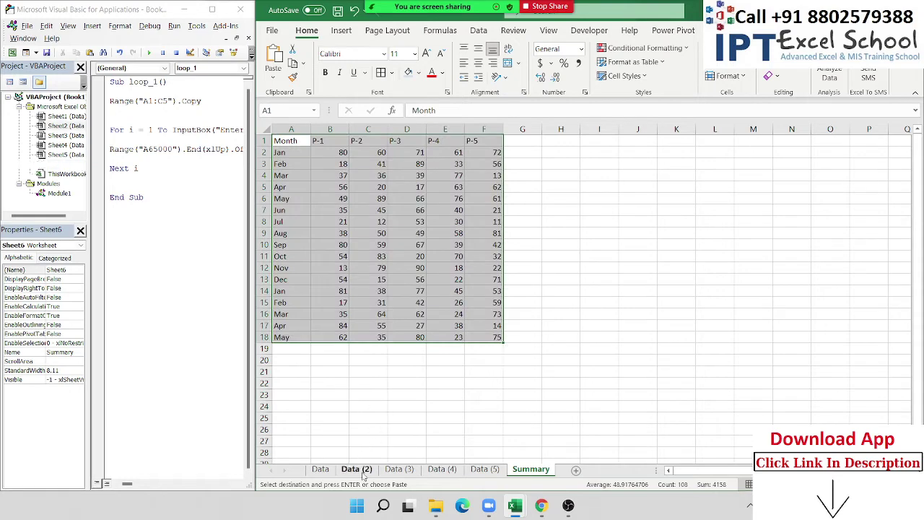
Copy the Data (2) table and paste it at Summary A19.
{"action": "left_click", "coordinate": [357, 469]}
{"action": "left_click", "coordinate": [309, 166]}
{"action": "key", "text": "ctrl+a"}
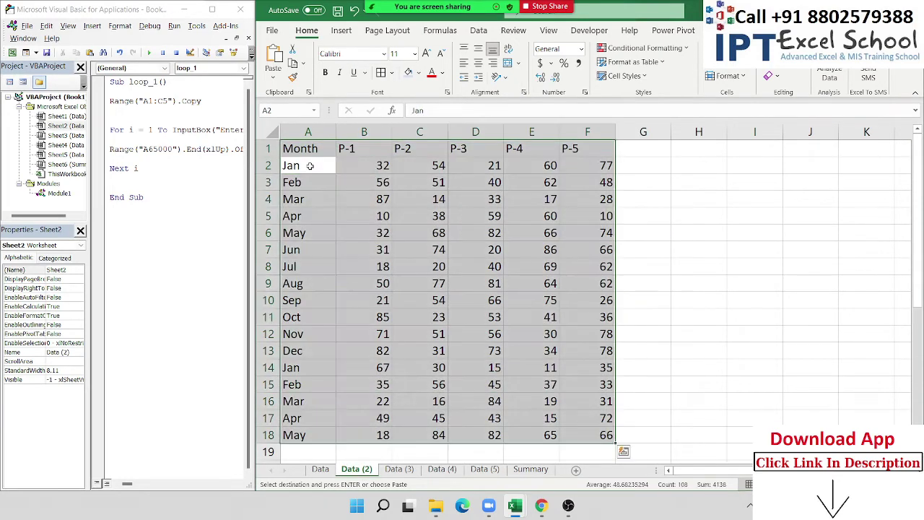
{"action": "key", "text": "ctrl+c"}
{"action": "left_click", "coordinate": [534, 469]}
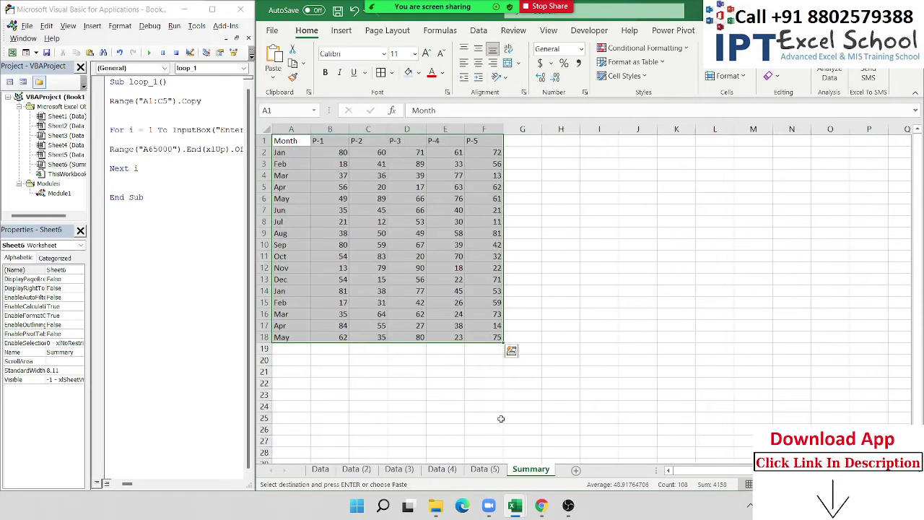
{"action": "left_click", "coordinate": [294, 350]}
{"action": "key", "text": "ctrl+v"}
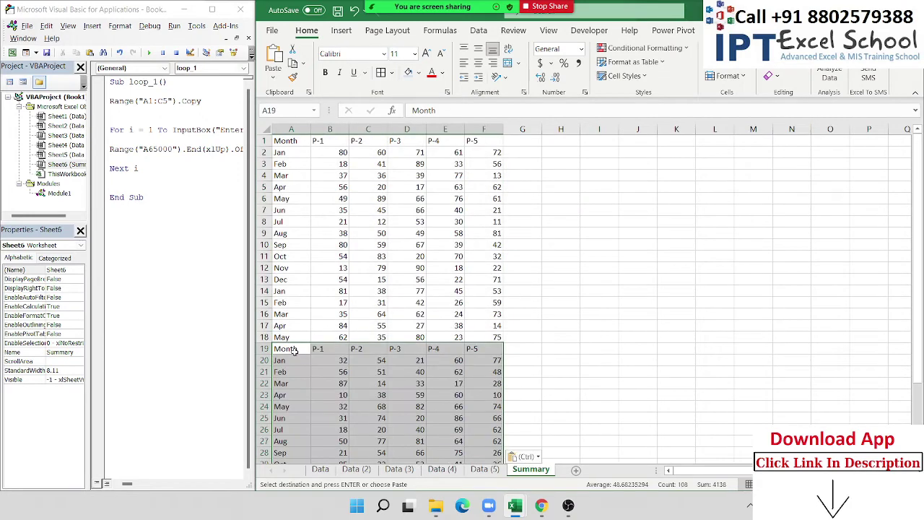
Delete the duplicate header row 19 and select the whole Summary sheet.
{"action": "left_click", "coordinate": [257, 348]}
{"action": "key", "text": "ctrl+minus"}
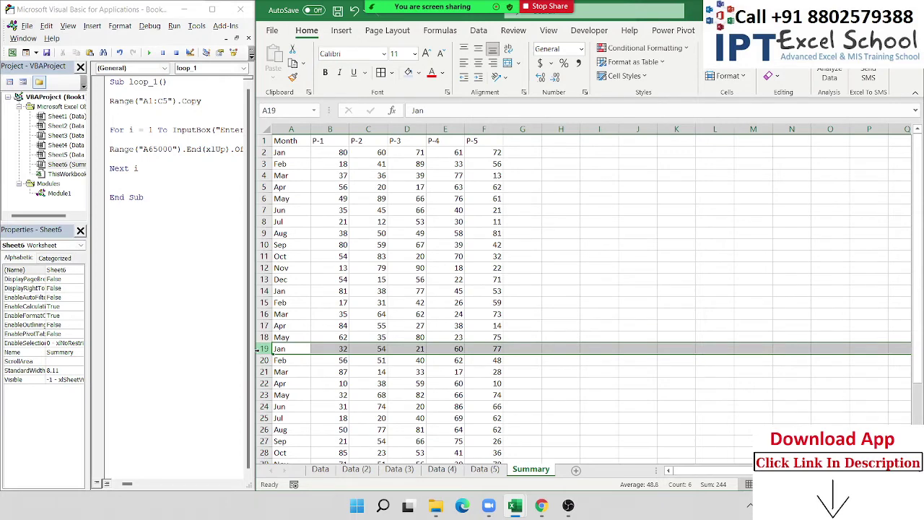
{"action": "key", "text": "ctrl+a"}
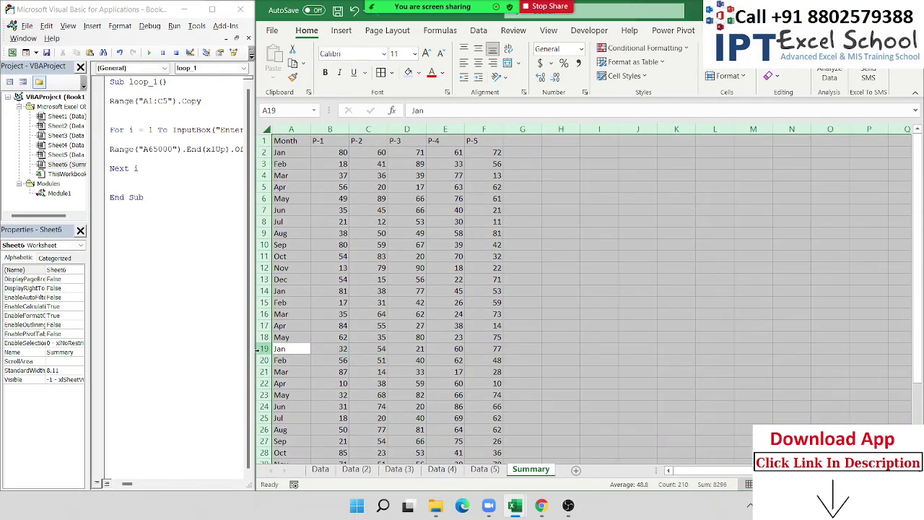
Clear all data from the Summary sheet and widen the code editor.
{"action": "key", "text": "Delete"}
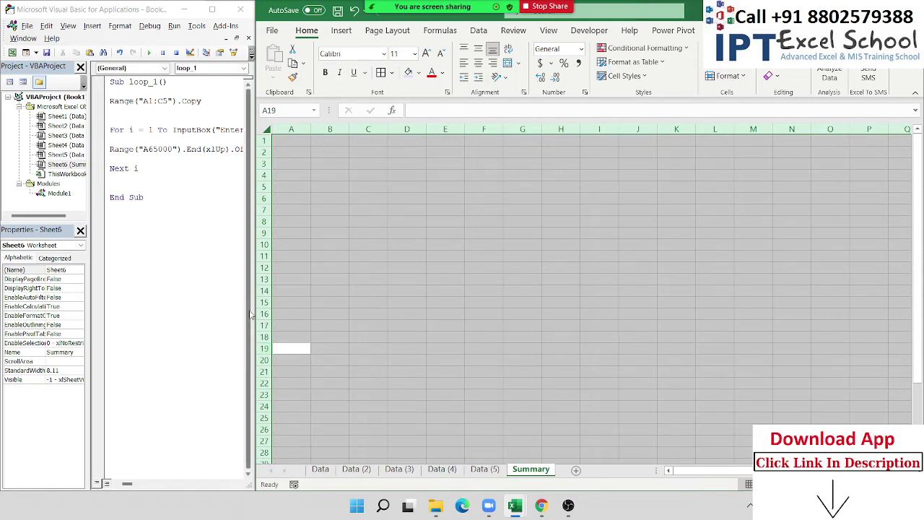
{"action": "left_click_drag", "start_coordinate": [250, 301], "coordinate": [464, 292]}
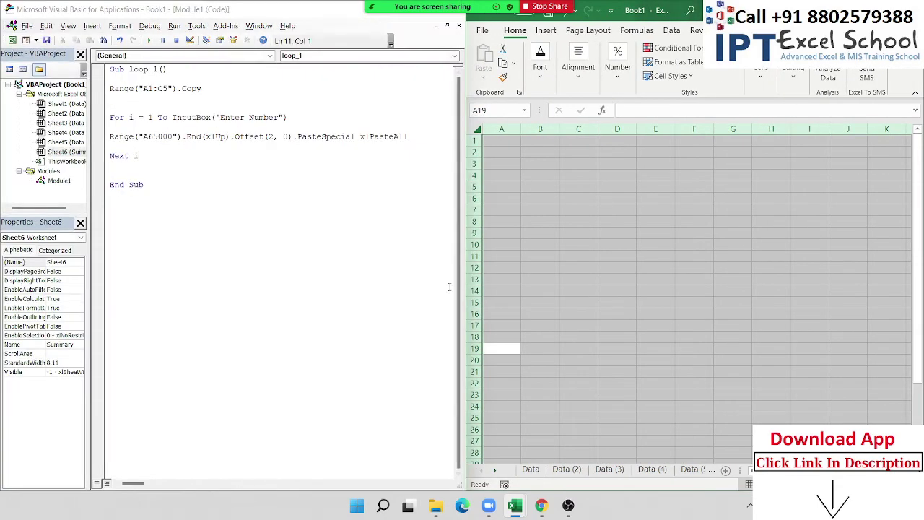
{"action": "left_click_drag", "start_coordinate": [466, 290], "coordinate": [548, 291]}
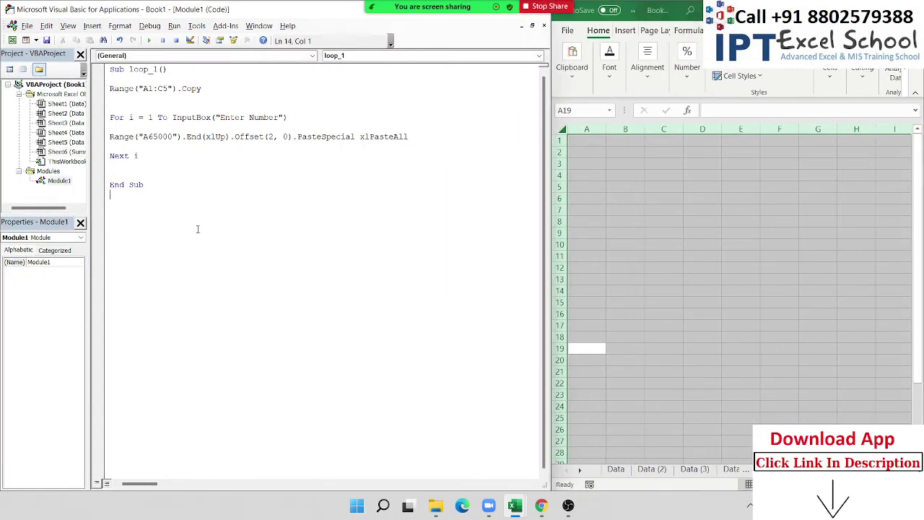
Start a new empty Sub loop_2() below loop_1 in Module1.
{"action": "key", "text": "Return"}
{"action": "type", "text": "s"}
{"action": "type", "text": "oo"}
{"action": "type", "text": "2"}
{"action": "key", "text": "Return"}
{"action": "key", "text": "Return"}
{"action": "key", "text": "Return"}
{"action": "key", "text": "Return"}
{"action": "key", "text": "Return"}
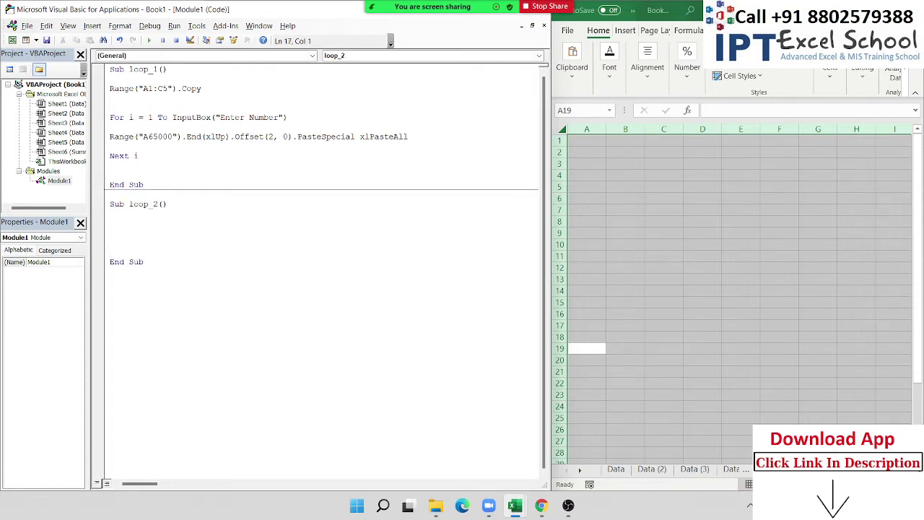
Add the line Sheets(1).Select to loop_2.
{"action": "type", "text": "shee"}
{"action": "type", "text": "ts("}
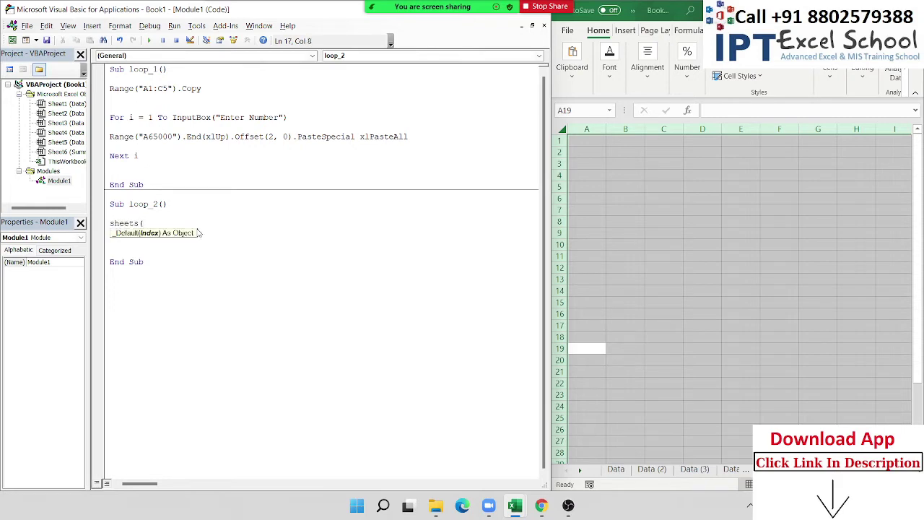
{"action": "type", "text": "1)."}
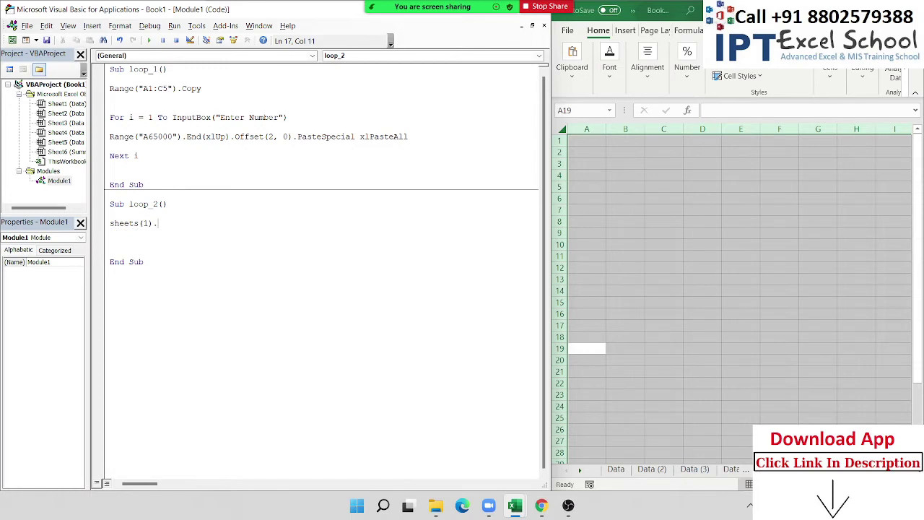
{"action": "type", "text": "t"}
{"action": "key", "text": "Return"}
{"action": "left_click", "coordinate": [608, 471]}
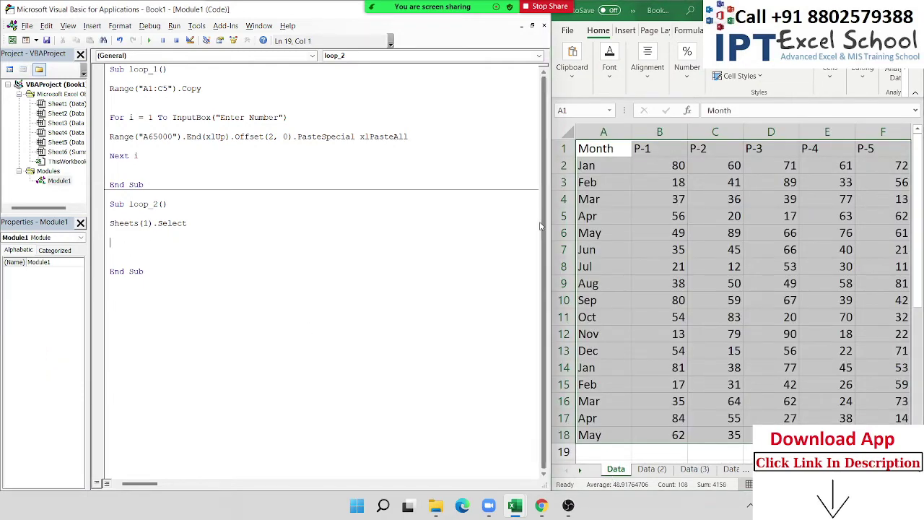
{"action": "left_click", "coordinate": [620, 213]}
{"action": "left_click", "coordinate": [114, 242]}
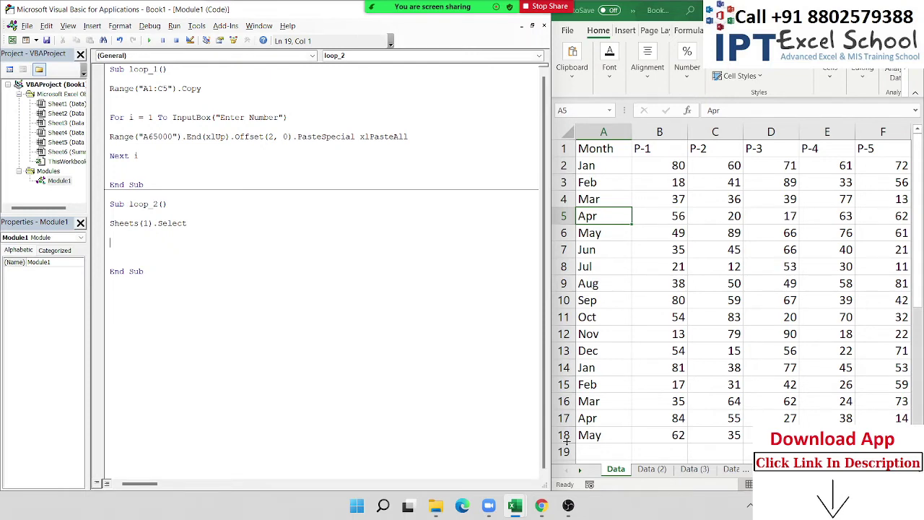
Add Range("A1").CurrentRegion.Copy, then test selecting and copying the Data table manually.
{"action": "type", "text": "range"}
{"action": "type", "text": "(\""}
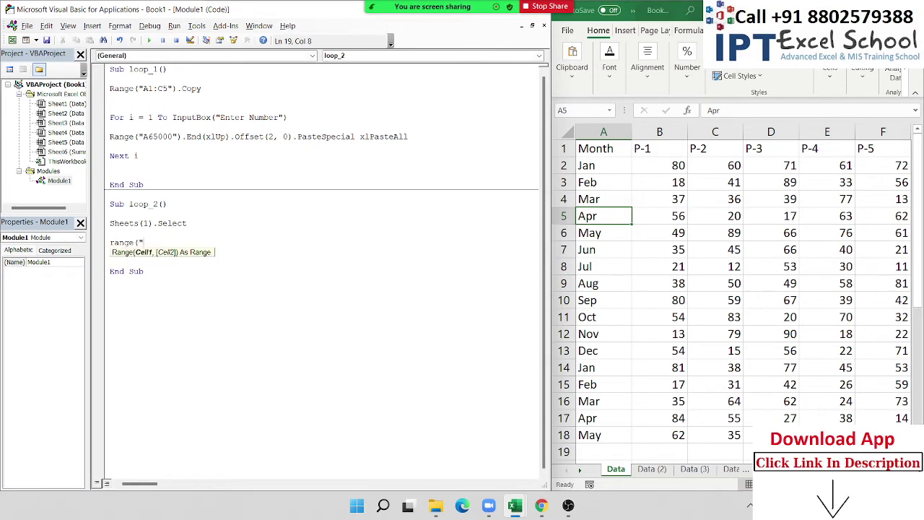
{"action": "type", "text": "A1"}
{"action": "type", "text": "\").c"}
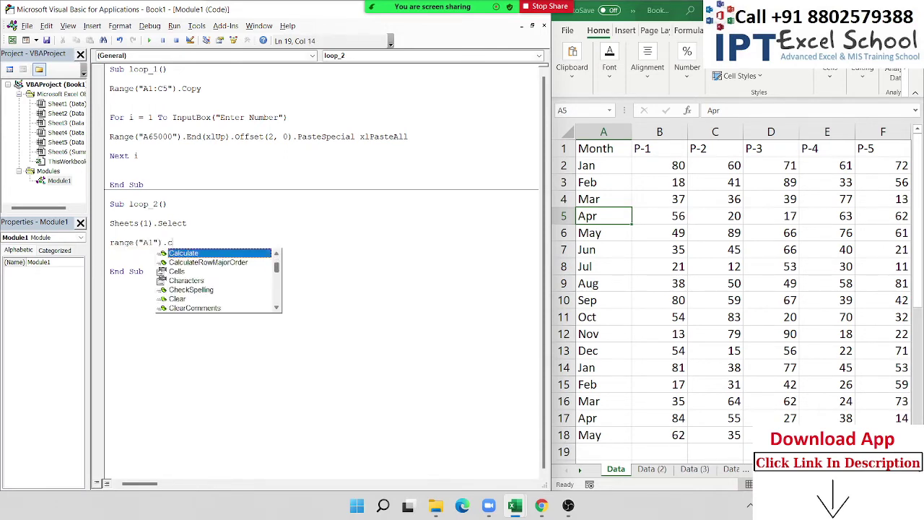
{"action": "type", "text": "ur"}
{"action": "key", "text": "Tab"}
{"action": "type", "text": "."}
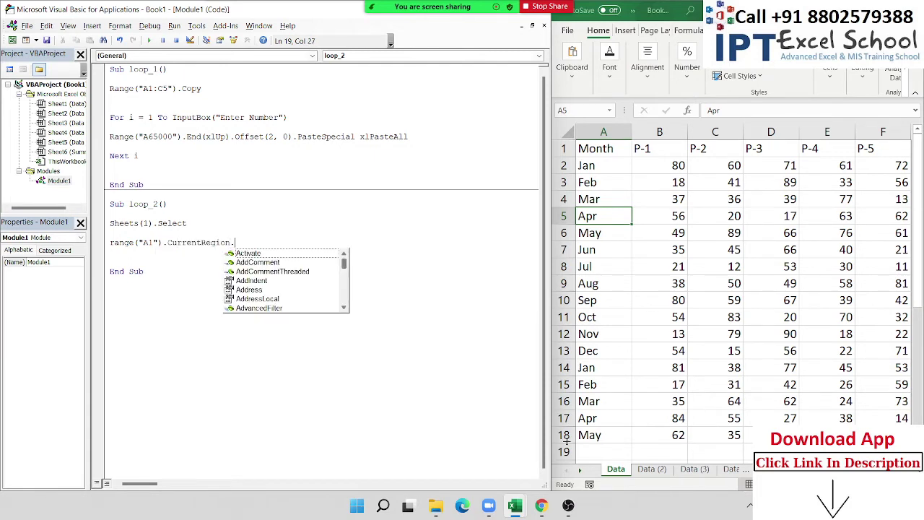
{"action": "type", "text": "copy"}
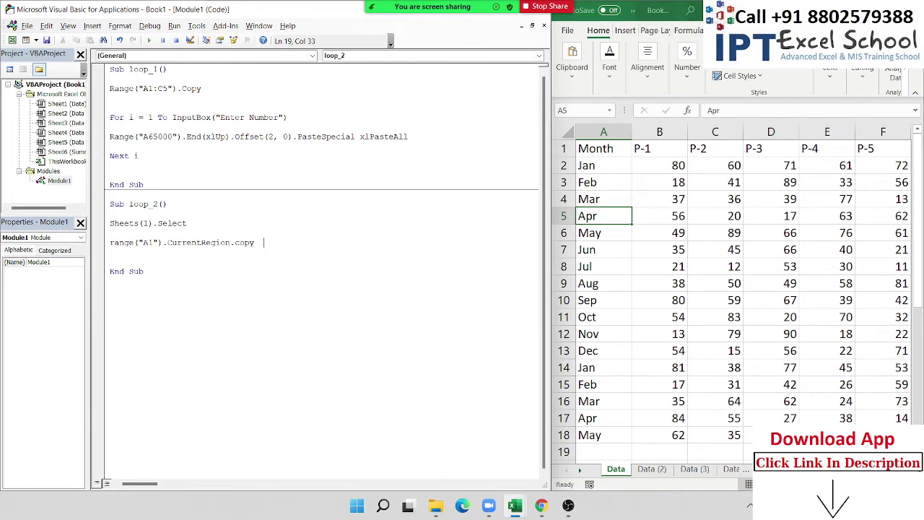
{"action": "left_click", "coordinate": [645, 267]}
{"action": "key", "text": "ctrl+a"}
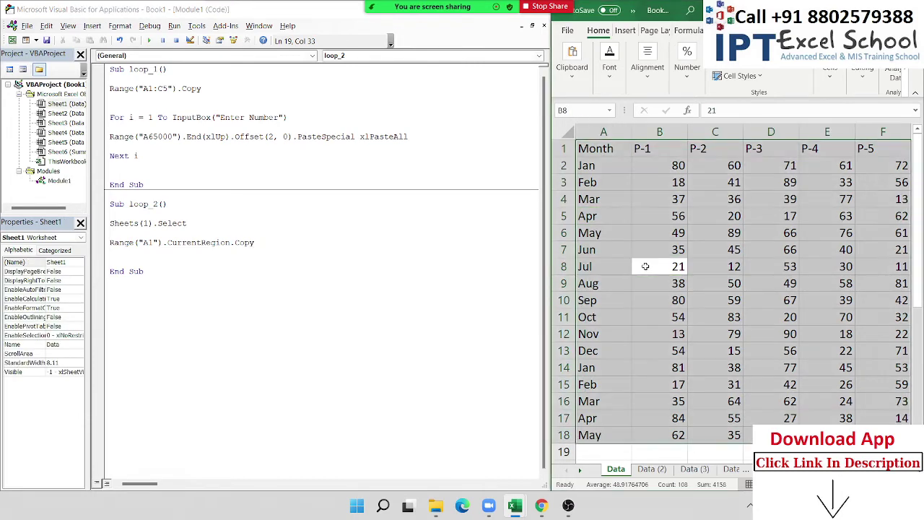
{"action": "key", "text": "ctrl+c"}
{"action": "left_click", "coordinate": [627, 235]}
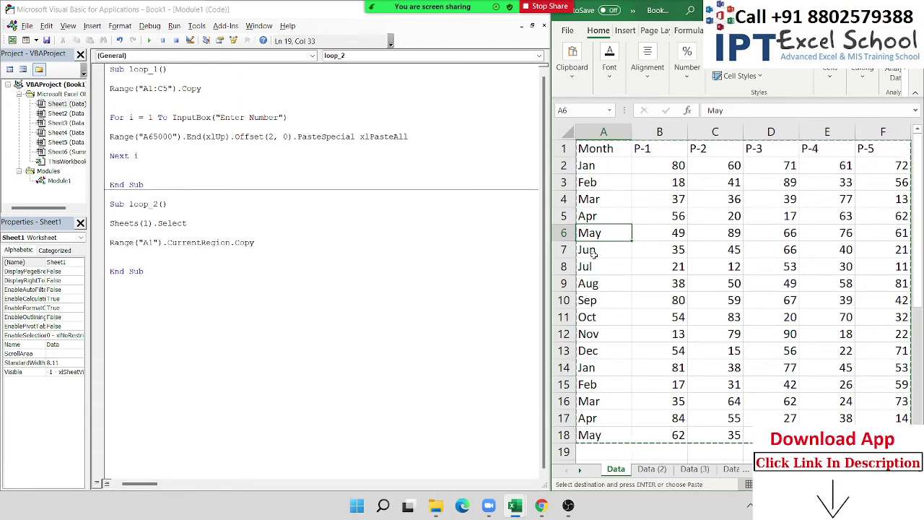
Add the line Sheets("Summery").Select below the copy line in loop_2.
{"action": "left_click", "coordinate": [142, 235]}
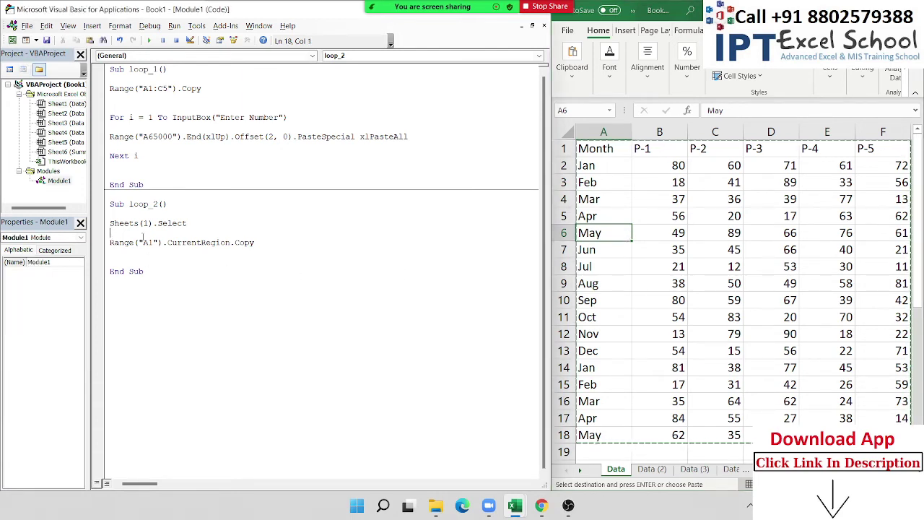
{"action": "key", "text": "Delete"}
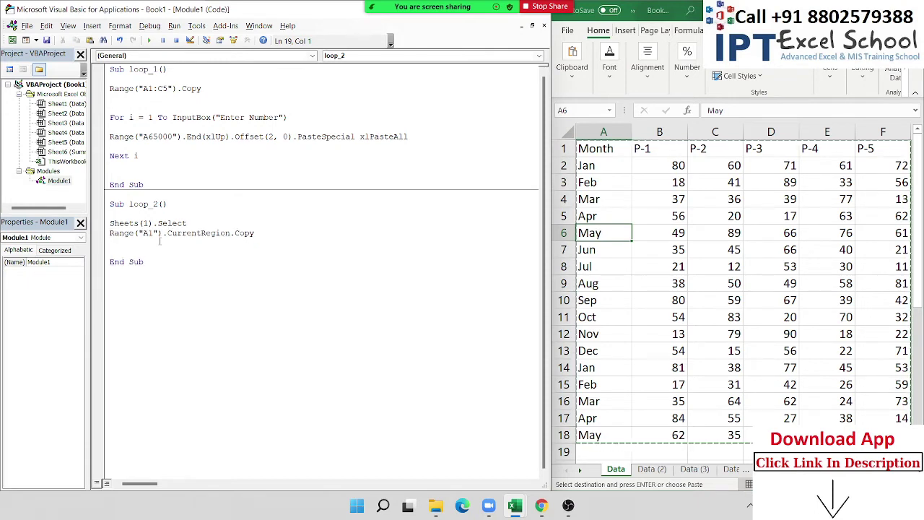
{"action": "key", "text": "Return"}
{"action": "type", "text": "heets(\""}
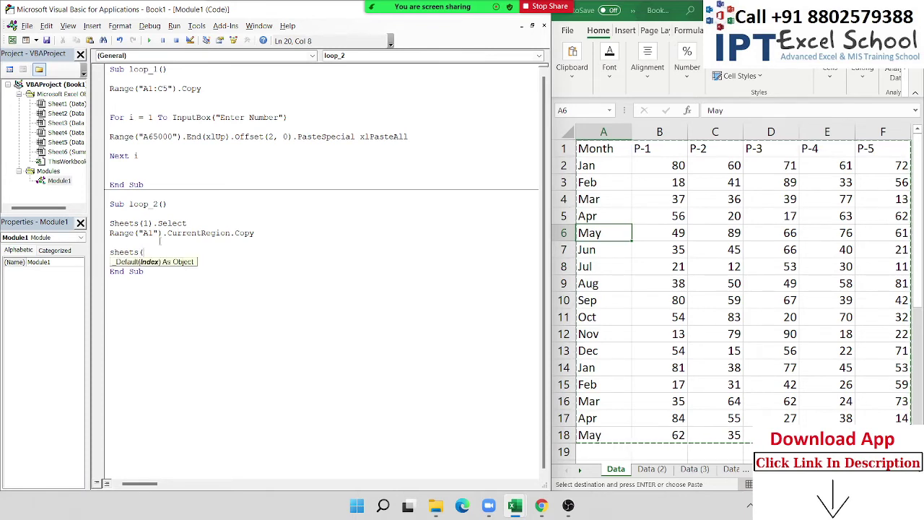
{"action": "type", "text": "Summery\""}
{"action": "type", "text": "_)"}
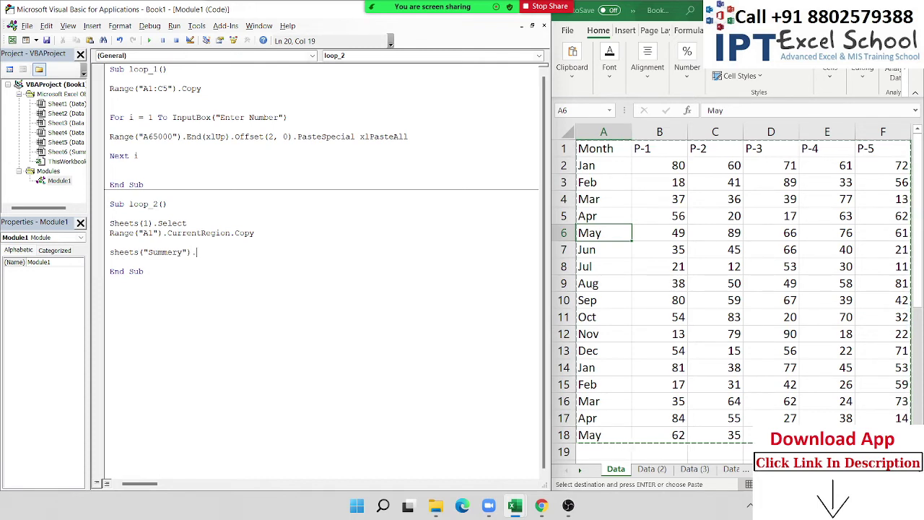
{"action": "type", "text": "selec"}
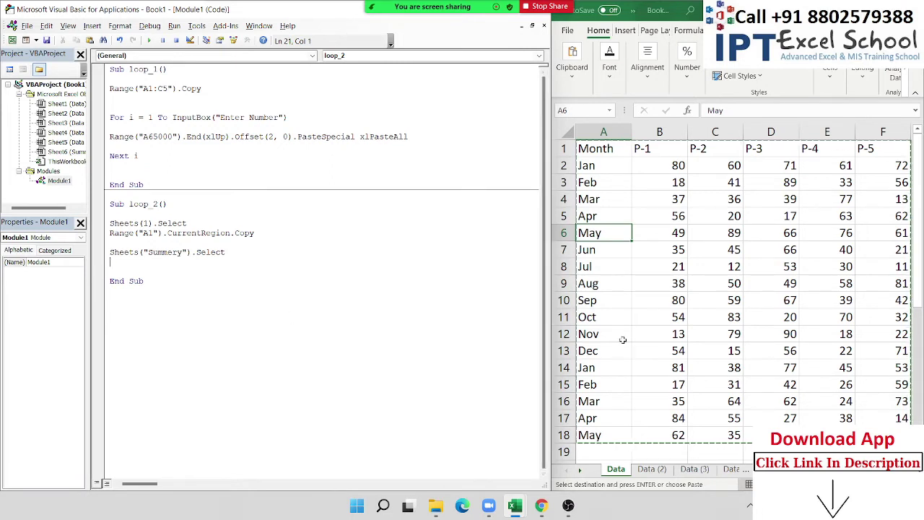
Bring up the empty Summary sheet in the workbook.
{"action": "left_click", "coordinate": [581, 470]}
{"action": "left_click", "coordinate": [582, 471]}
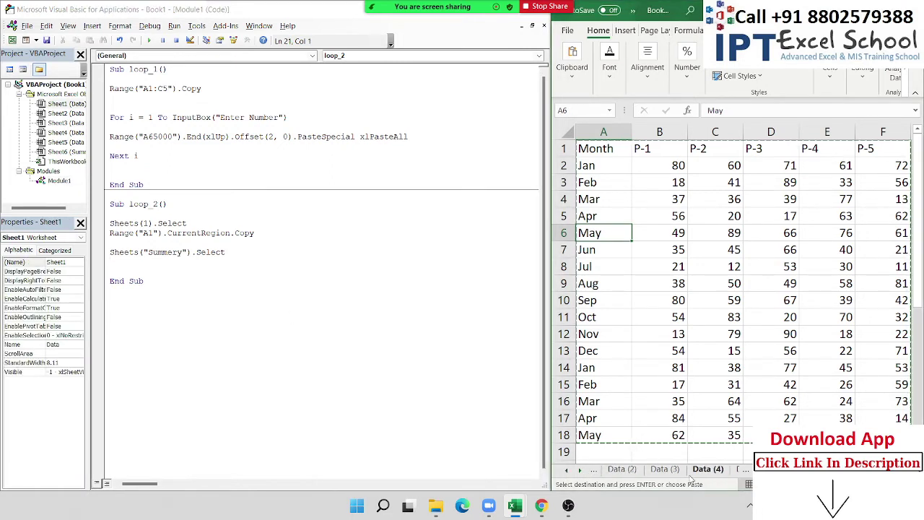
{"action": "left_click", "coordinate": [582, 471]}
{"action": "left_click", "coordinate": [582, 471]}
{"action": "left_click", "coordinate": [711, 469]}
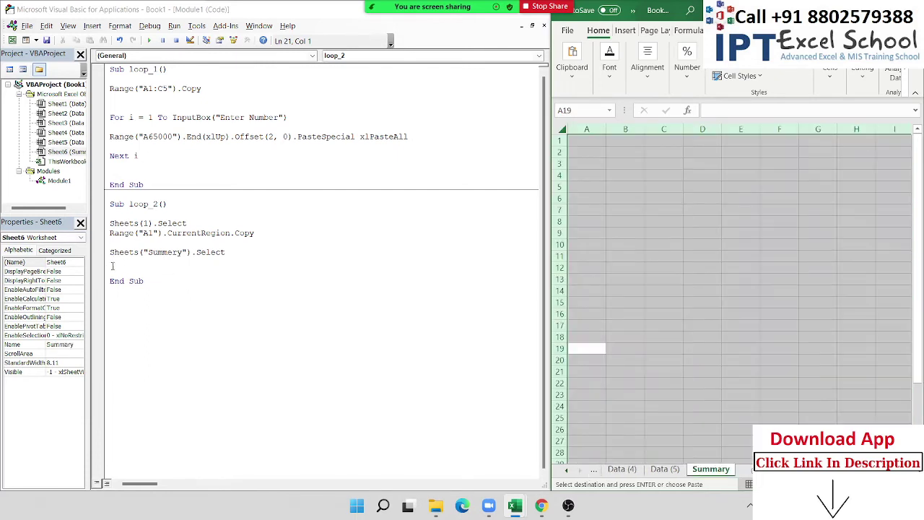
Select A2 on Summary and begin the line Range("A65000").End(xlUp) before End Sub.
{"action": "left_click", "coordinate": [738, 289]}
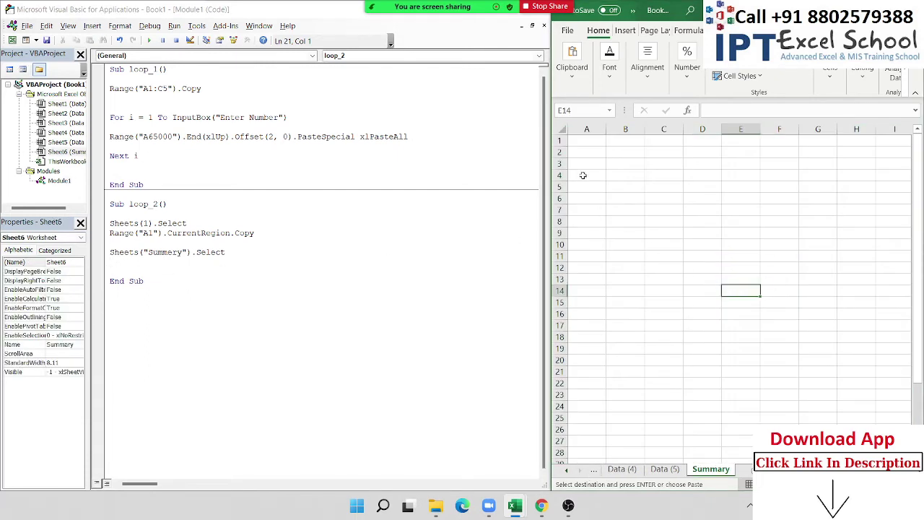
{"action": "left_click", "coordinate": [579, 153]}
{"action": "left_click", "coordinate": [154, 267]}
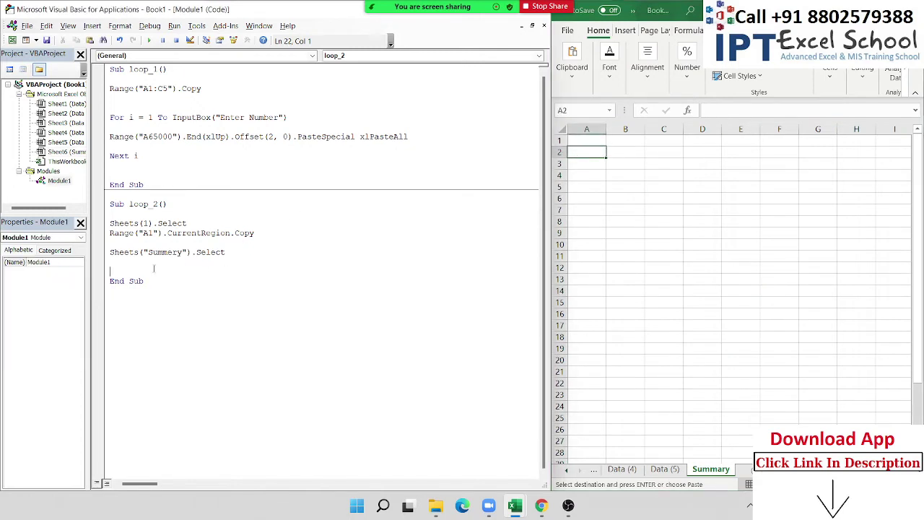
{"action": "type", "text": "r"}
{"action": "type", "text": "ange("}
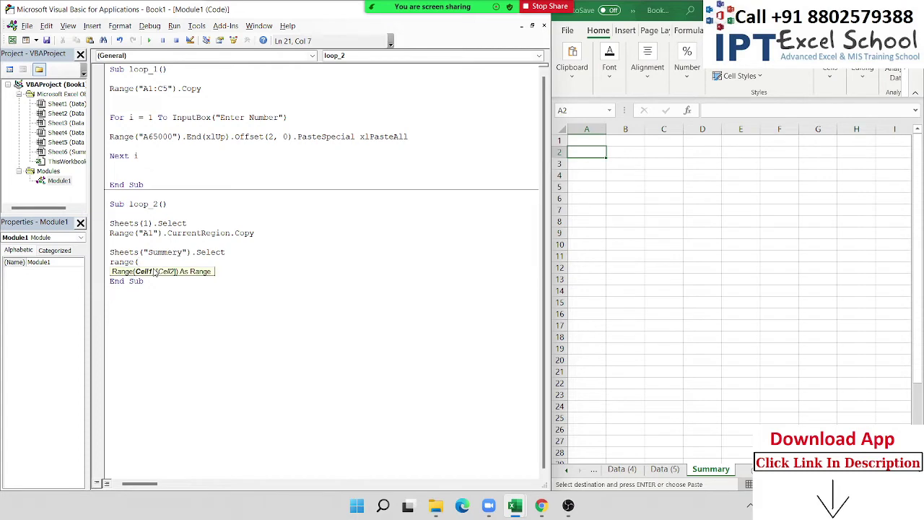
{"action": "type", "text": "\"A65000"}
{"action": "type", "text": "\")"}
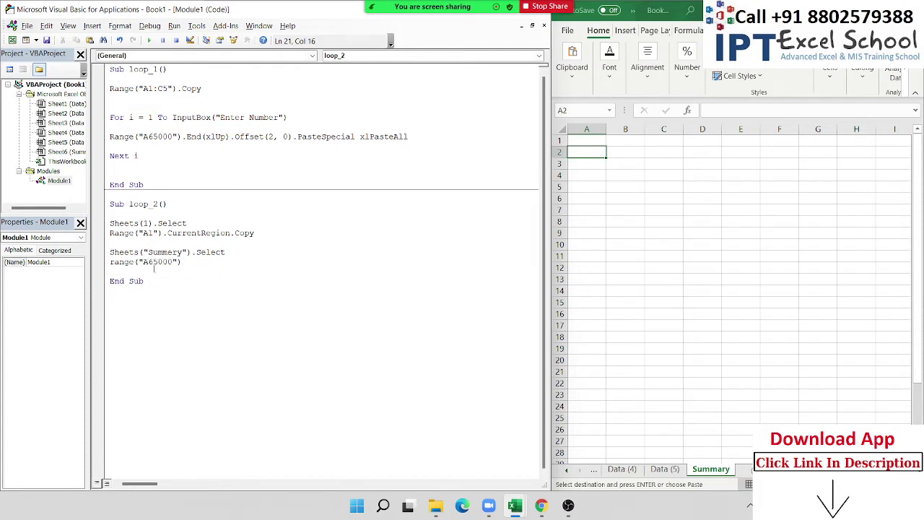
{"action": "type", "text": ".End("}
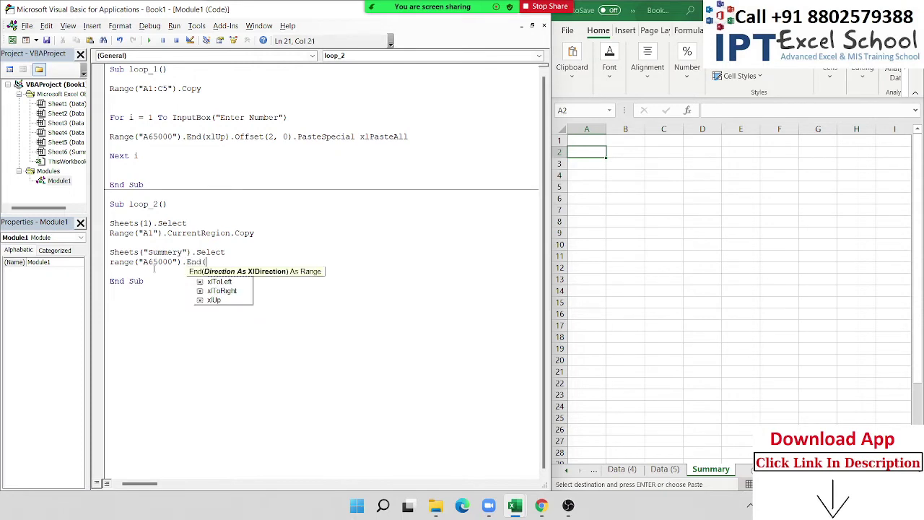
{"action": "key", "text": "Down"}
{"action": "key", "text": "Down"}
{"action": "key", "text": "Down"}
{"action": "key", "text": "Tab"}
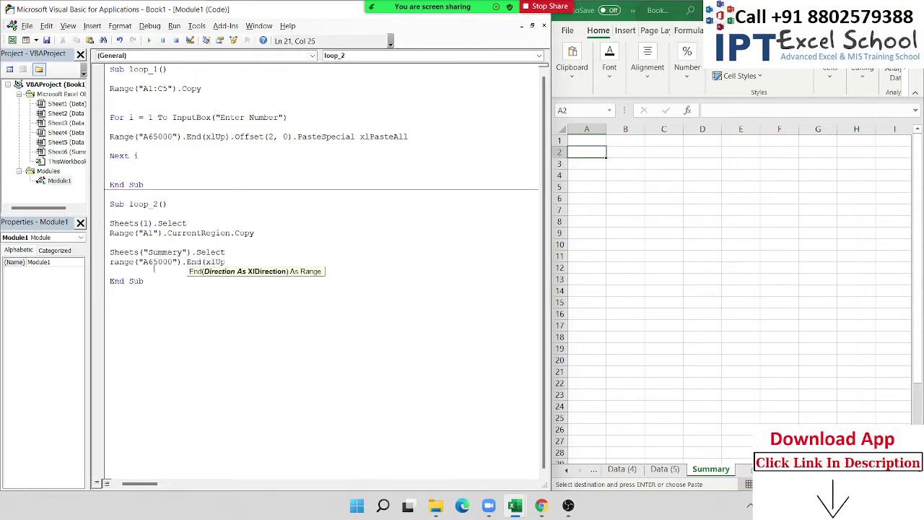
{"action": "type", "text": "("}
{"action": "key", "text": "BackSpace"}
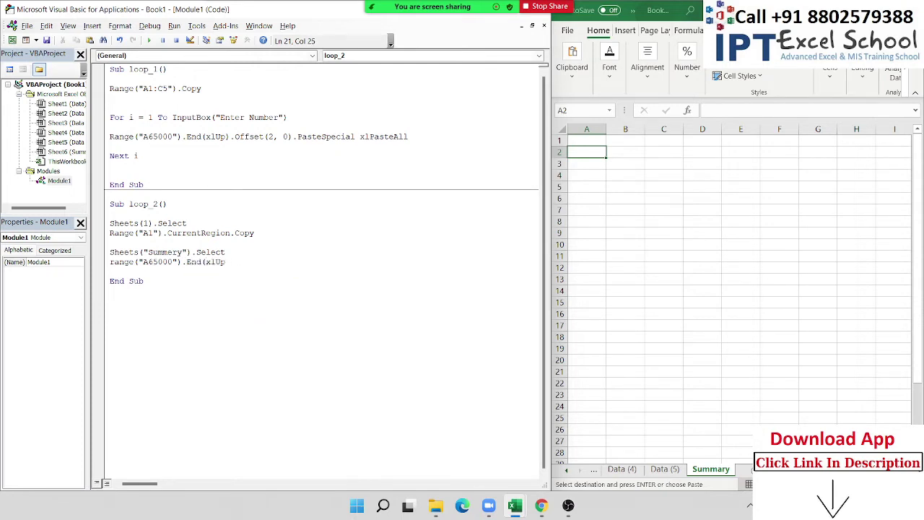
Extend the line with .Offset(1, 0).PasteSpecial to finish the paste statement.
{"action": "type", "text": ".of"}
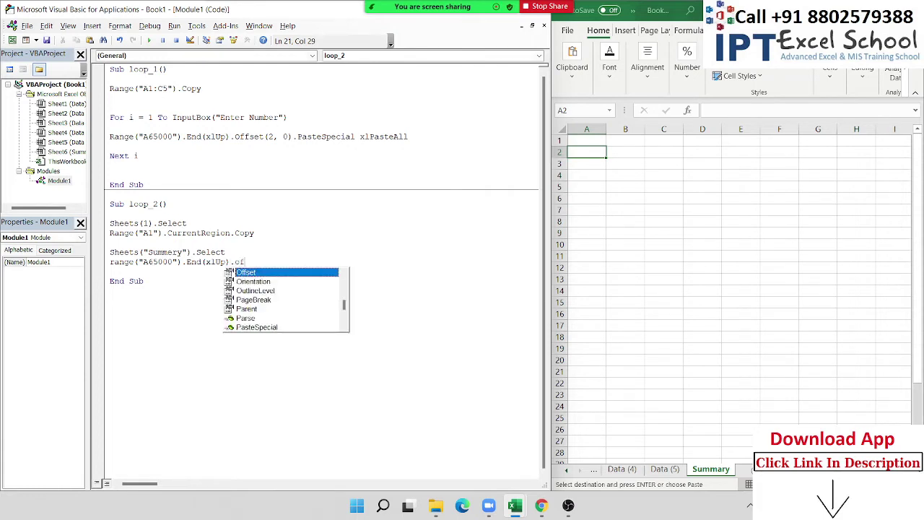
{"action": "key", "text": "Tab"}
{"action": "type", "text": "(1"}
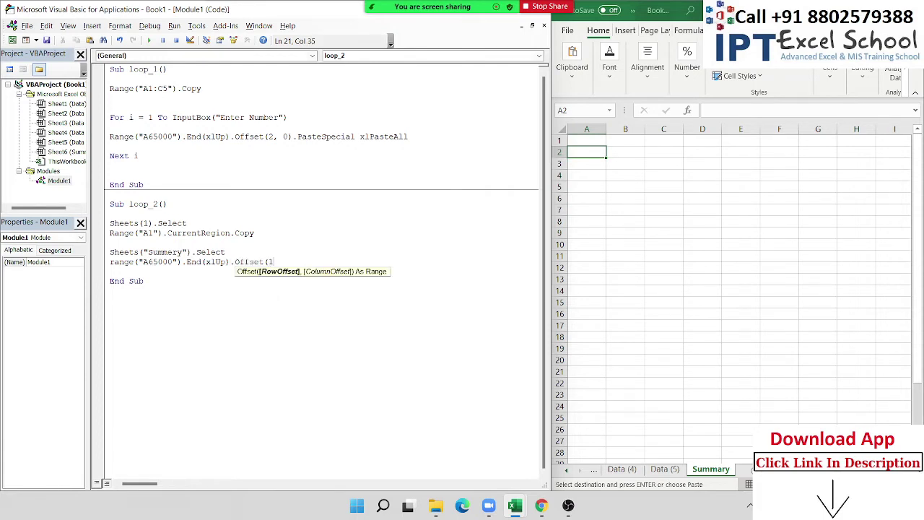
{"action": "type", "text": ",0)"}
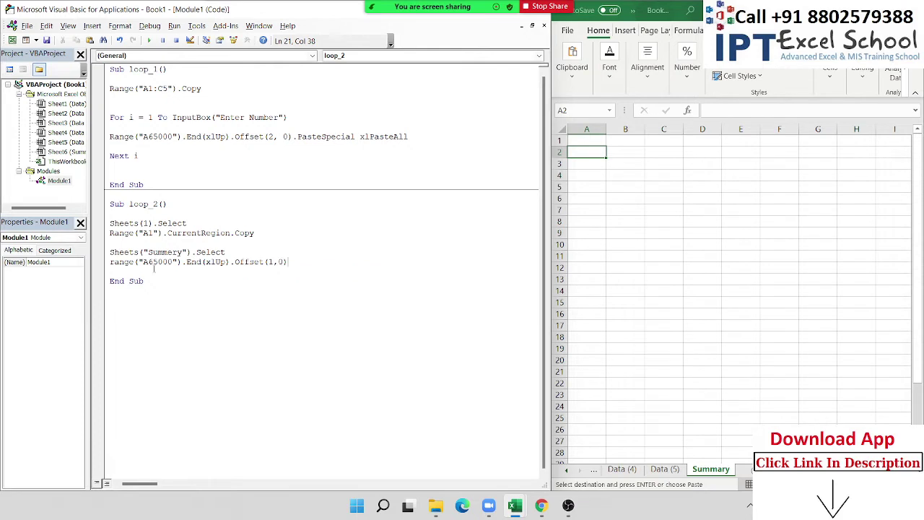
{"action": "type", "text": ".p"}
{"action": "key", "text": "Down"}
{"action": "key", "text": "Down"}
{"action": "key", "text": "Tab"}
{"action": "key", "text": "Return"}
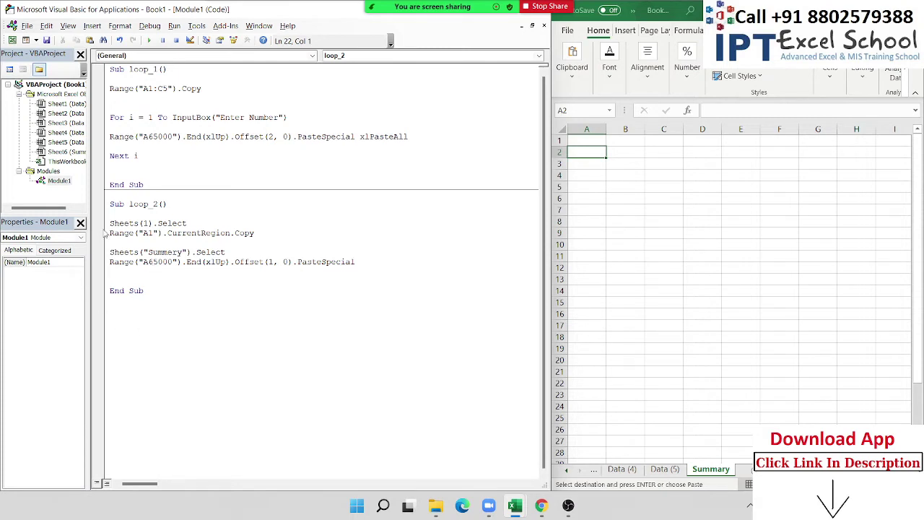
{"action": "left_click", "coordinate": [124, 239]}
Run loop_2, hit the Subscript out of range error, and debug it.
{"action": "left_click", "coordinate": [149, 40]}
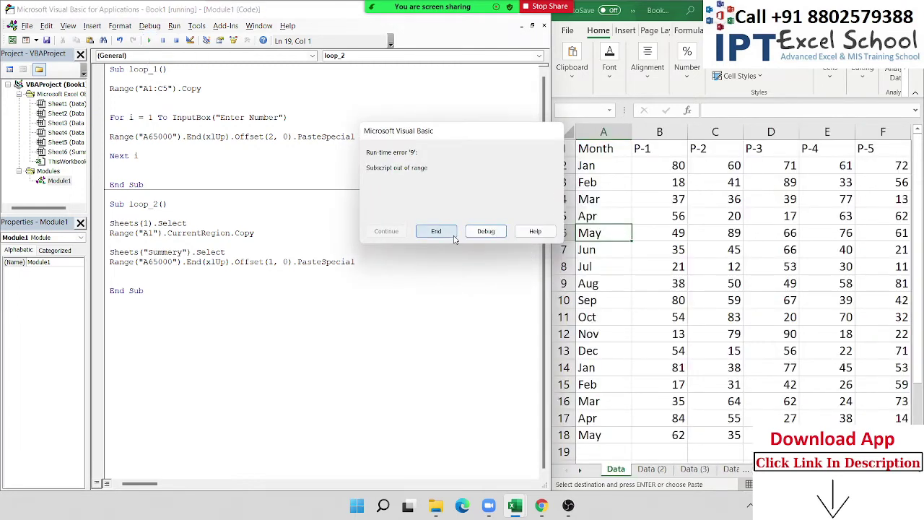
{"action": "left_click", "coordinate": [480, 231]}
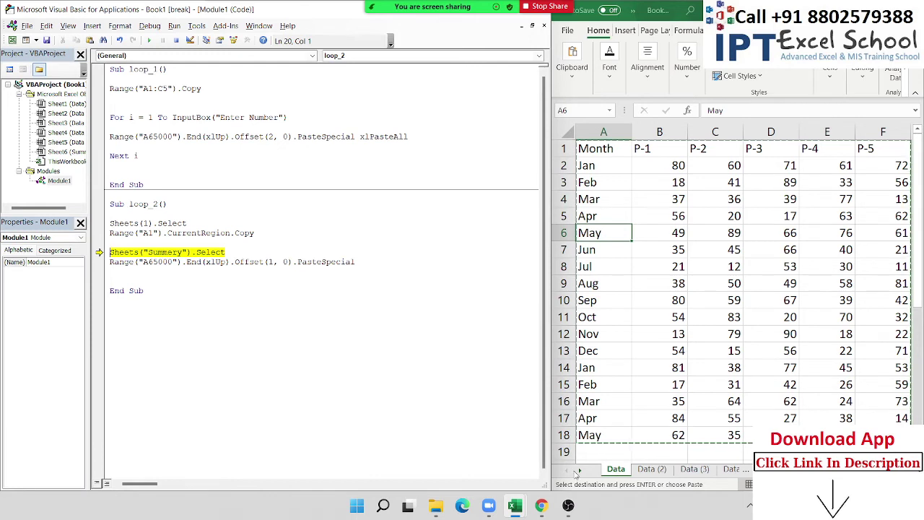
{"action": "left_click", "coordinate": [578, 472]}
{"action": "left_click", "coordinate": [579, 472]}
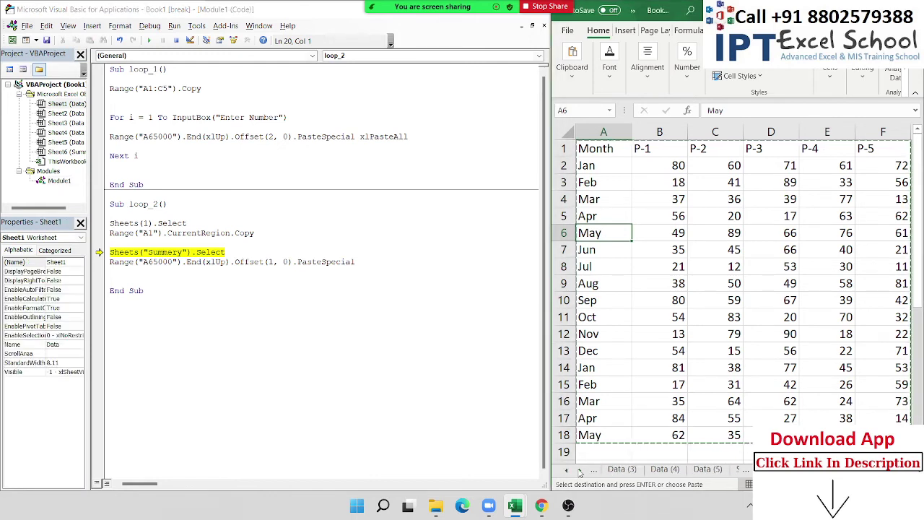
{"action": "left_click", "coordinate": [579, 472]}
Correct "Summery" to "Summary" in the code and continue the macro.
{"action": "left_click", "coordinate": [166, 251]}
{"action": "key", "text": "Delete"}
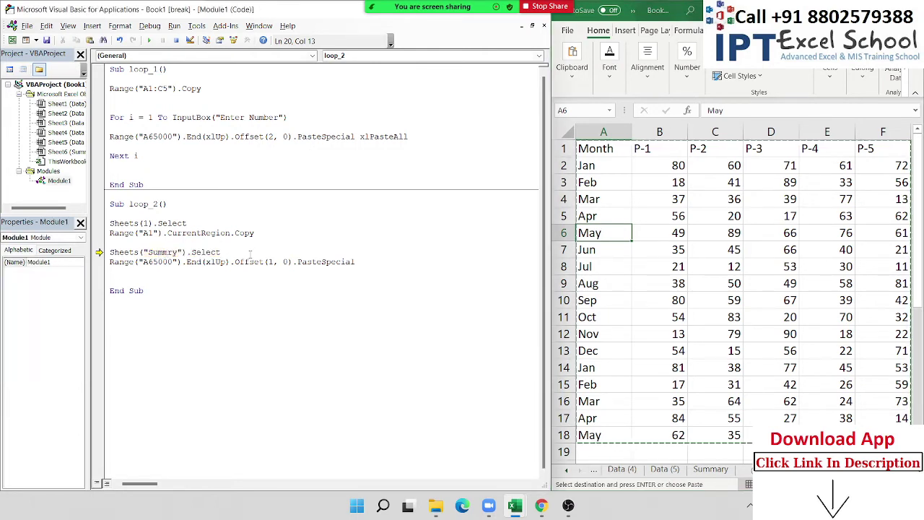
{"action": "type", "text": "A"}
{"action": "key", "text": "BackSpace"}
{"action": "type", "text": "a"}
{"action": "left_click", "coordinate": [254, 270]}
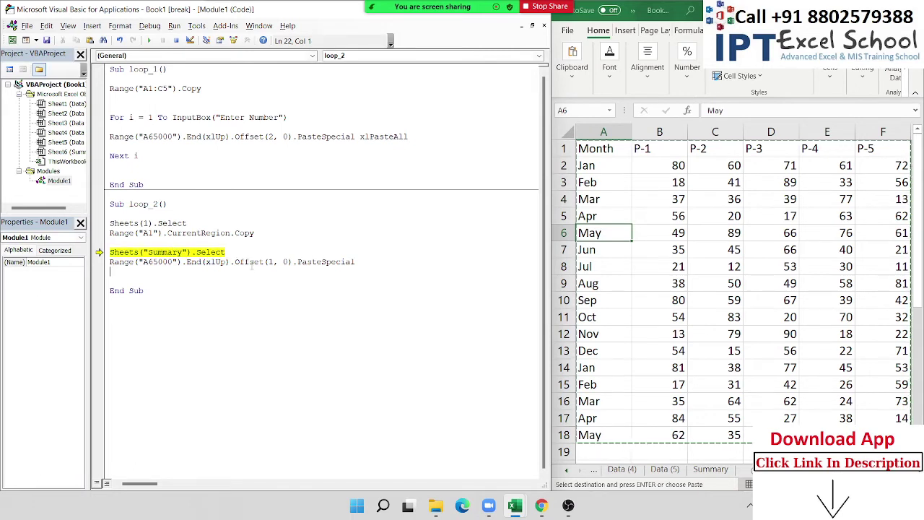
{"action": "left_click", "coordinate": [151, 41]}
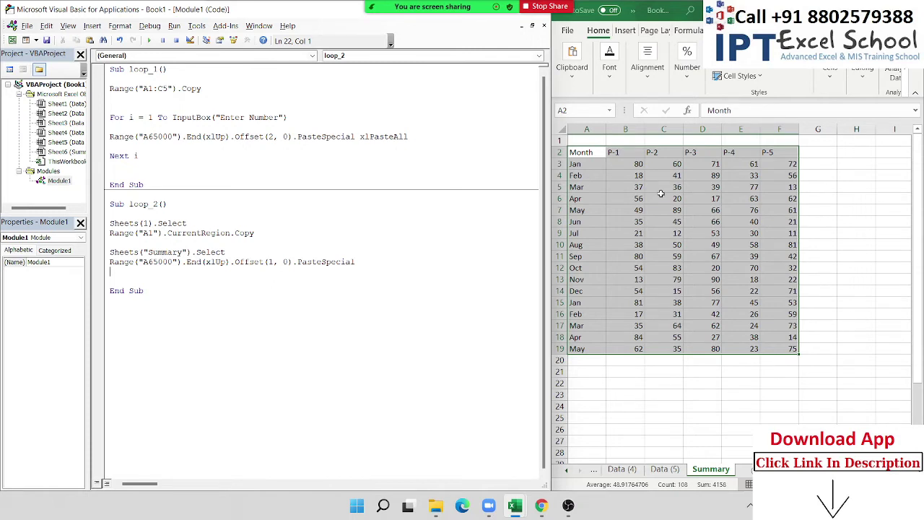
{"action": "double_click", "coordinate": [256, 262]}
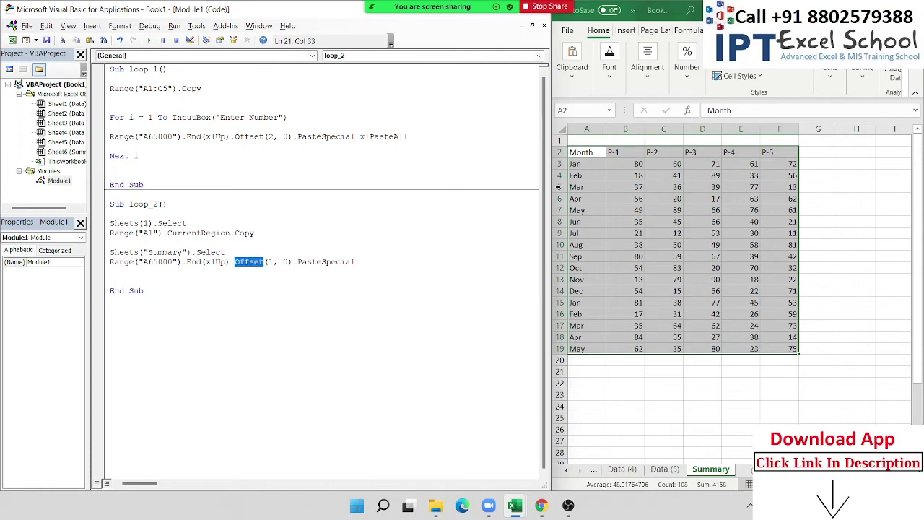
{"action": "left_click", "coordinate": [582, 155]}
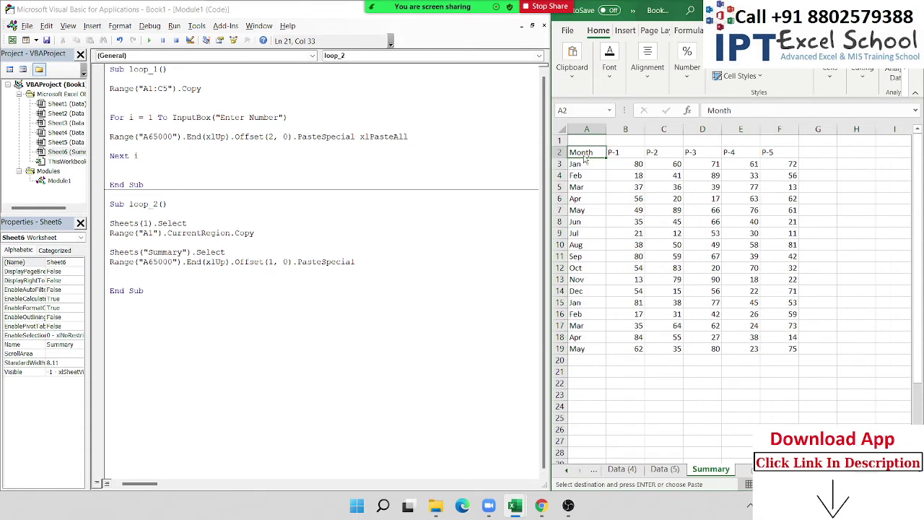
{"action": "left_click", "coordinate": [593, 365]}
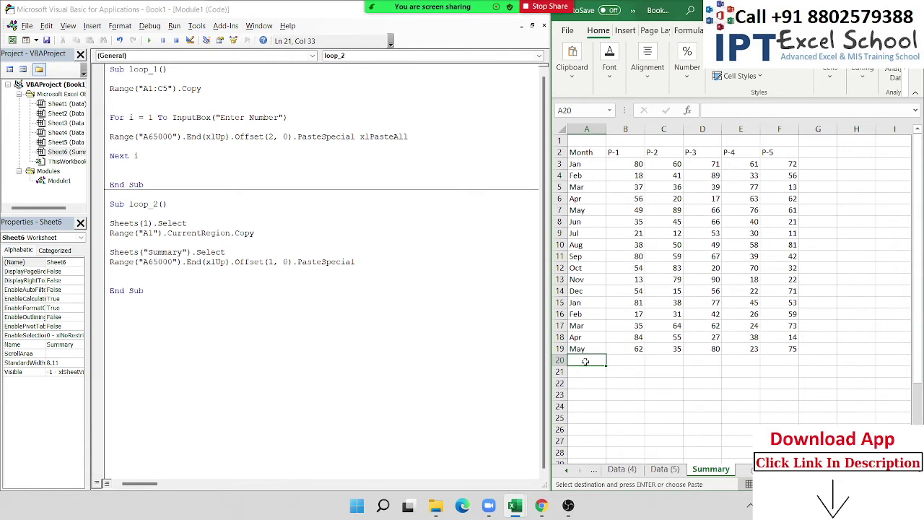
{"action": "left_click", "coordinate": [597, 175]}
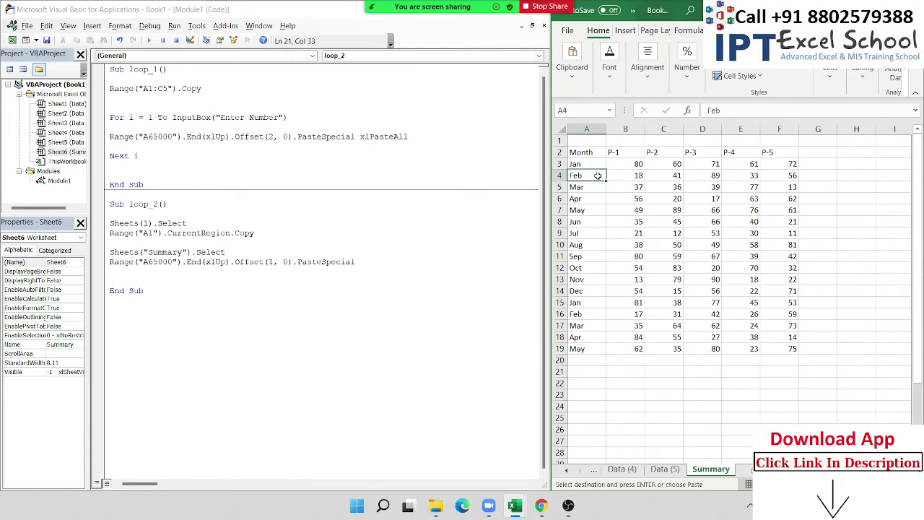
{"action": "key", "text": "Up"}
{"action": "key", "text": "Up"}
{"action": "key", "text": "Down"}
{"action": "key", "text": "Down"}
{"action": "key", "text": "Down"}
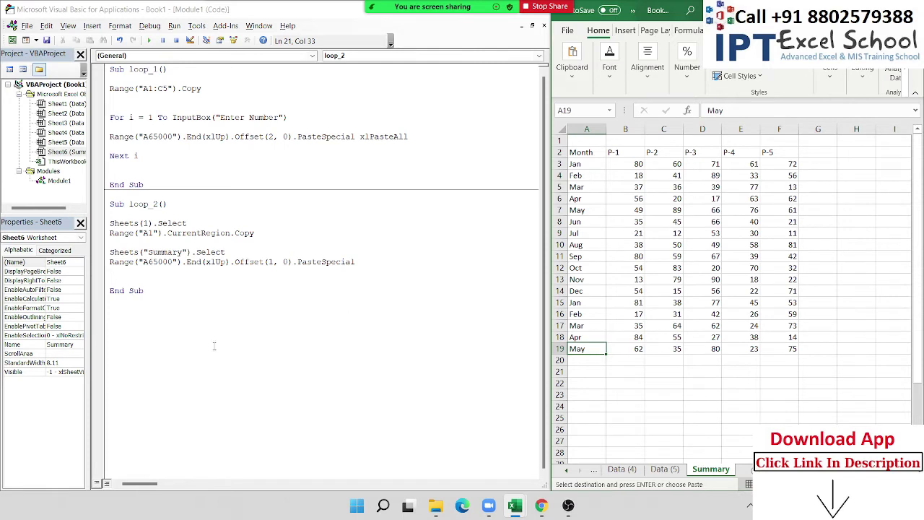
{"action": "left_click_drag", "start_coordinate": [230, 262], "coordinate": [359, 262]}
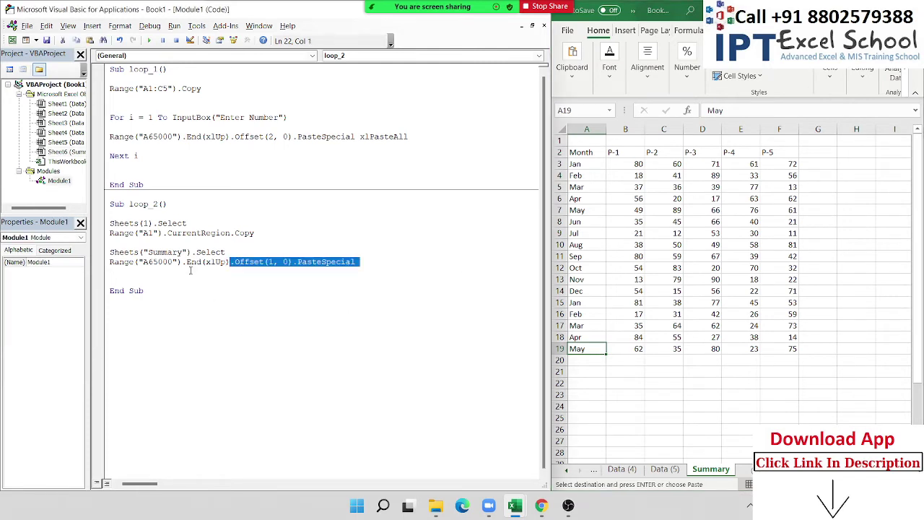
{"action": "left_click_drag", "start_coordinate": [230, 262], "coordinate": [109, 262]}
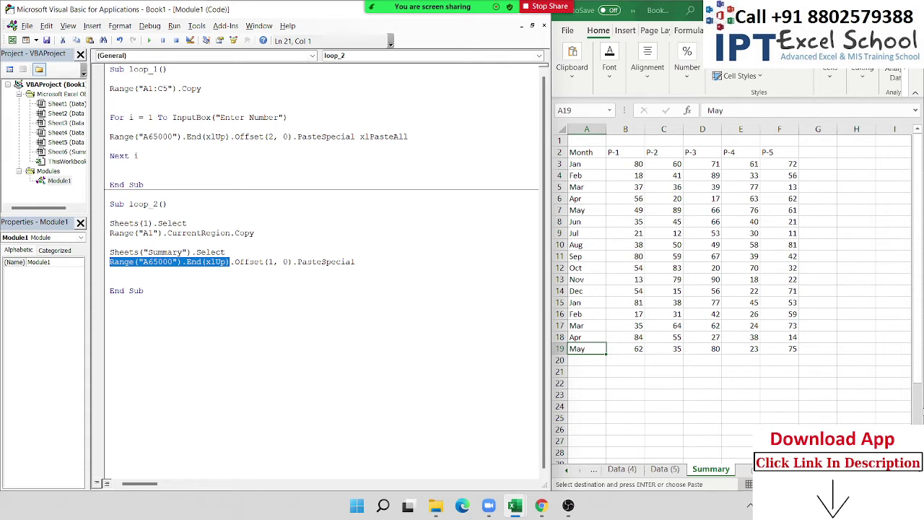
Examine the Offset(1, 0) and End(xlUp) parts of loop_2's paste line against the Summary sheet.
{"action": "double_click", "coordinate": [261, 262]}
{"action": "left_click", "coordinate": [586, 350]}
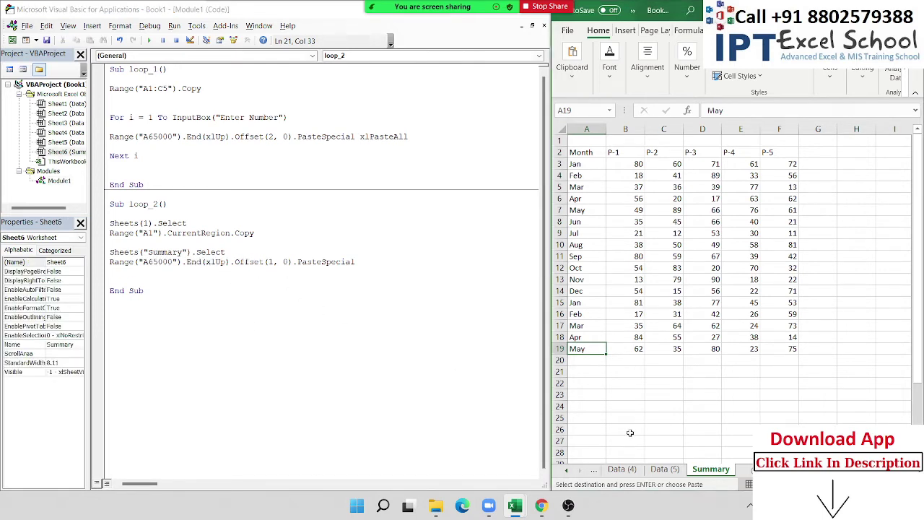
{"action": "key", "text": "Down"}
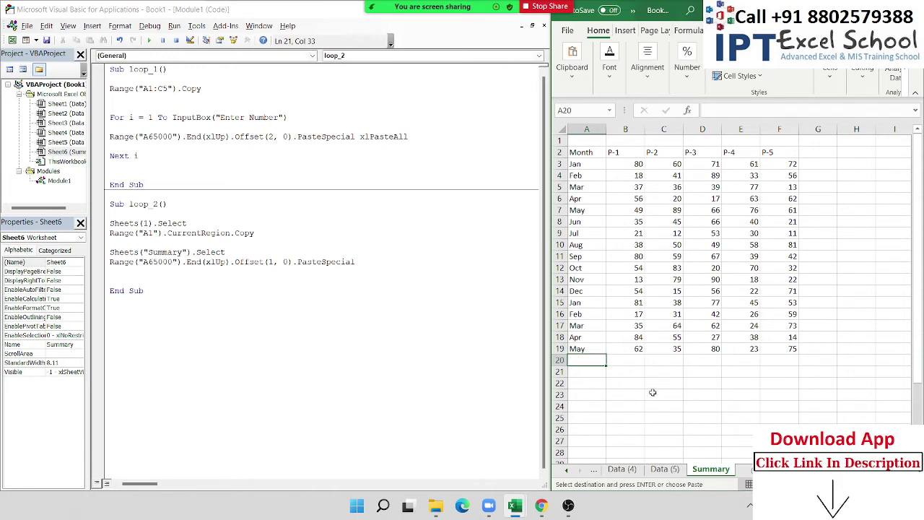
{"action": "double_click", "coordinate": [270, 261]}
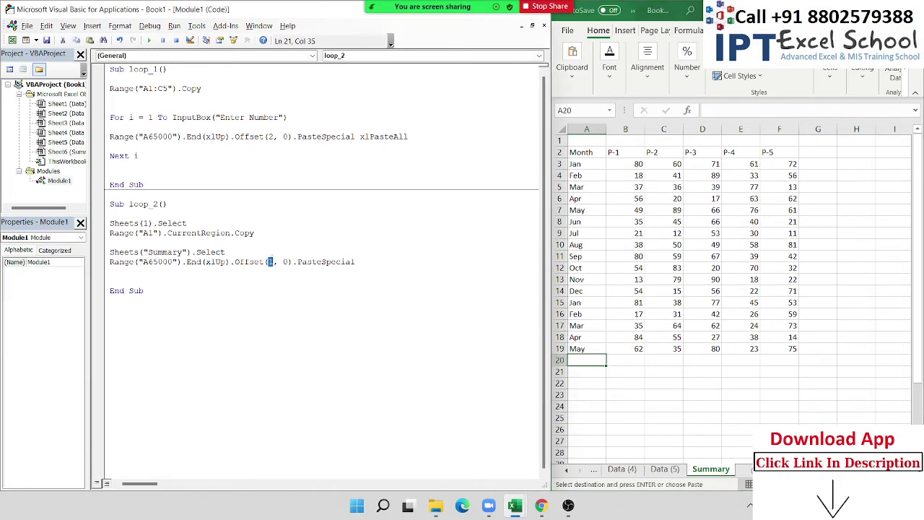
{"action": "double_click", "coordinate": [286, 262]}
{"action": "double_click", "coordinate": [269, 262]}
{"action": "left_click_drag", "start_coordinate": [186, 262], "coordinate": [226, 262]}
Jump to cell A65000 on the Summary sheet through the Name Box.
{"action": "left_click", "coordinate": [189, 278]}
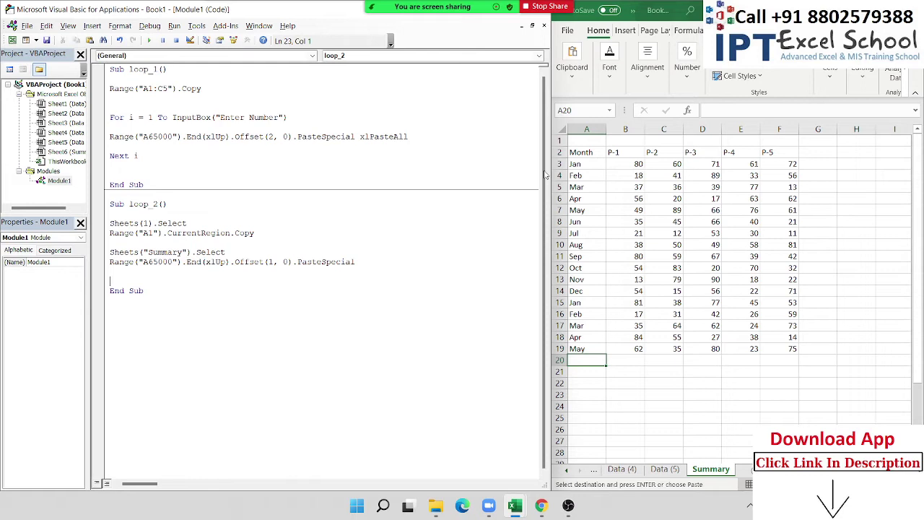
{"action": "left_click", "coordinate": [587, 108]}
{"action": "type", "text": "a"}
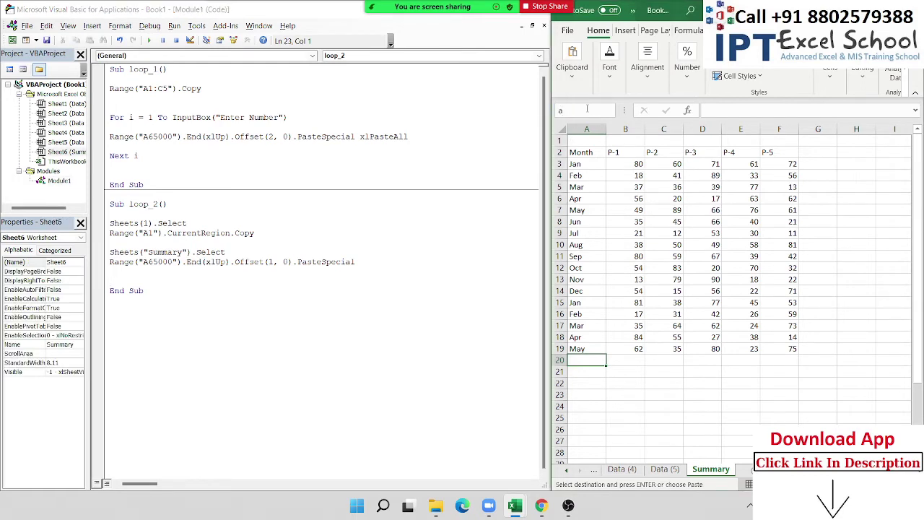
{"action": "type", "text": "65000"}
{"action": "key", "text": "Return"}
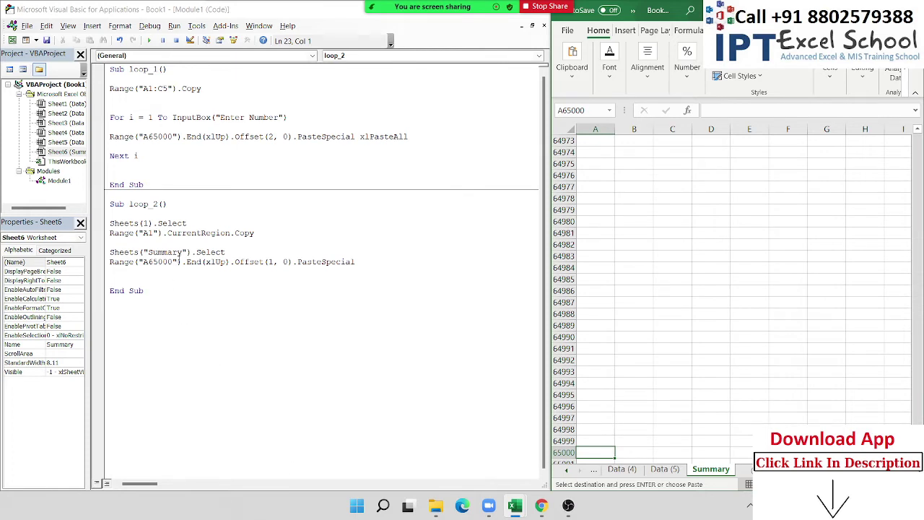
Highlight Range("A65000") and End(xlUp) in loop_2's paste line.
{"action": "left_click_drag", "start_coordinate": [179, 261], "coordinate": [108, 262]}
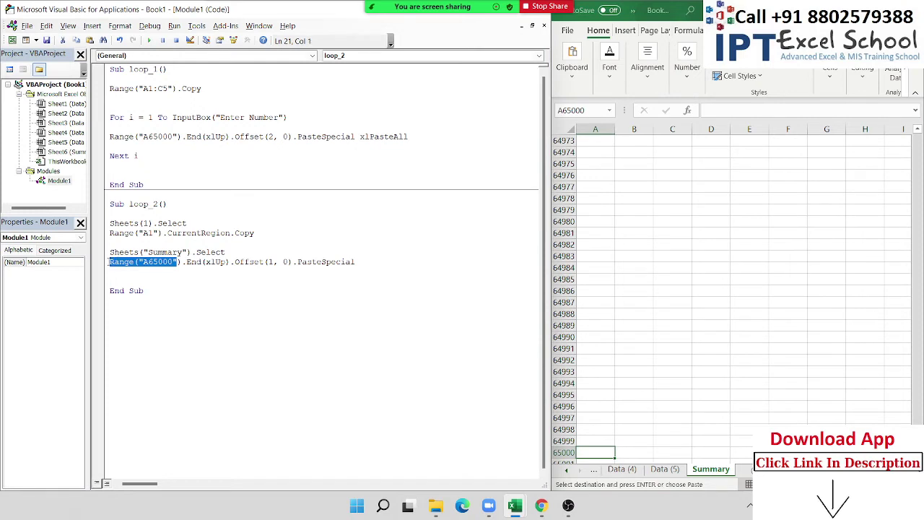
{"action": "left_click", "coordinate": [205, 261]}
{"action": "double_click", "coordinate": [194, 261]}
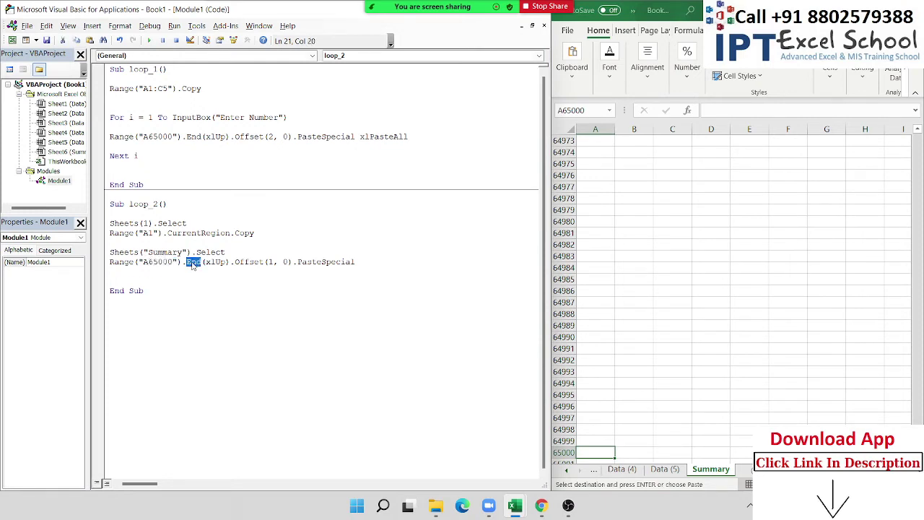
{"action": "left_click", "coordinate": [217, 261]}
{"action": "key", "text": "Up"}
{"action": "key", "text": "Up"}
{"action": "key", "text": "Up"}
Jump with Ctrl+Up from A65000 to A19, Summary's last filled row, then scroll back to row 1.
{"action": "left_click", "coordinate": [582, 461]}
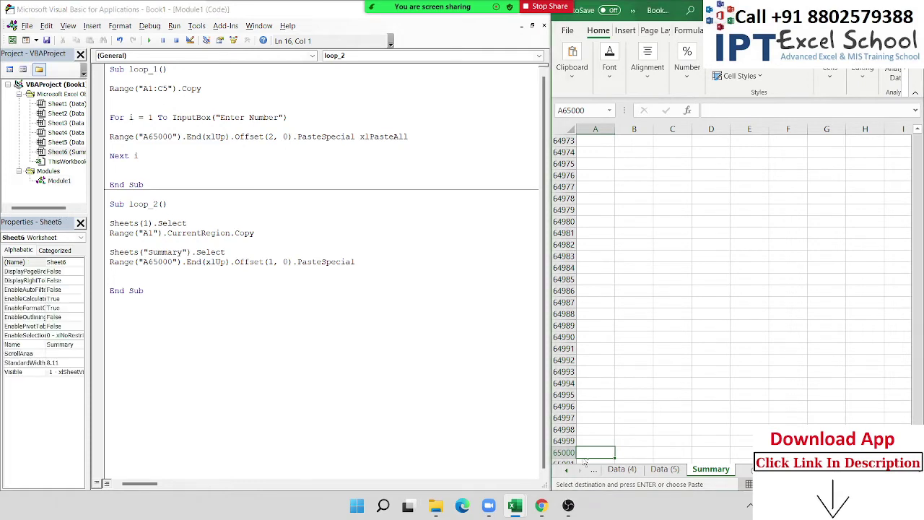
{"action": "key", "text": "ctrl+Up"}
{"action": "scroll", "coordinate": [718, 427], "scroll_direction": "up", "scroll_amount": 3}
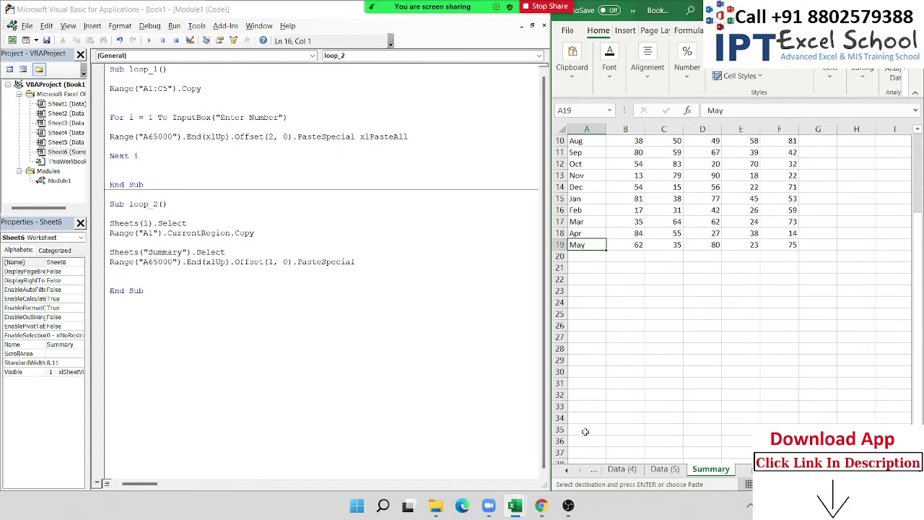
{"action": "scroll", "coordinate": [586, 432], "scroll_direction": "down", "scroll_amount": 3}
{"action": "scroll", "coordinate": [587, 427], "scroll_direction": "up", "scroll_amount": 5}
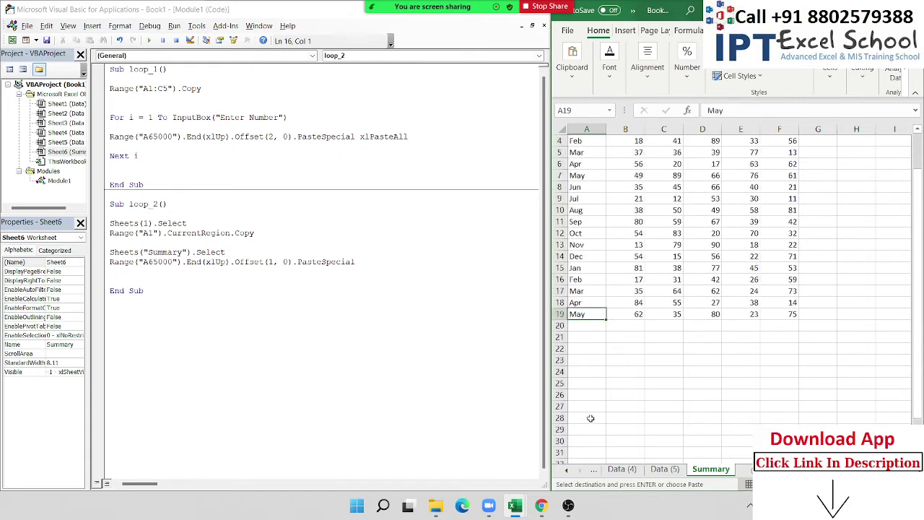
{"action": "scroll", "coordinate": [591, 418], "scroll_direction": "down", "scroll_amount": 4}
{"action": "scroll", "coordinate": [590, 419], "scroll_direction": "up", "scroll_amount": 4}
{"action": "scroll", "coordinate": [584, 390], "scroll_direction": "up", "scroll_amount": 1}
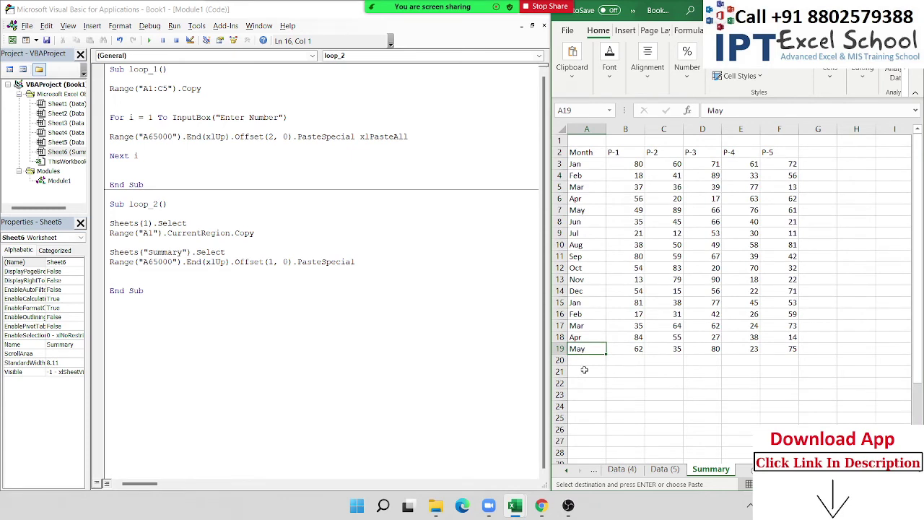
{"action": "double_click", "coordinate": [243, 262]}
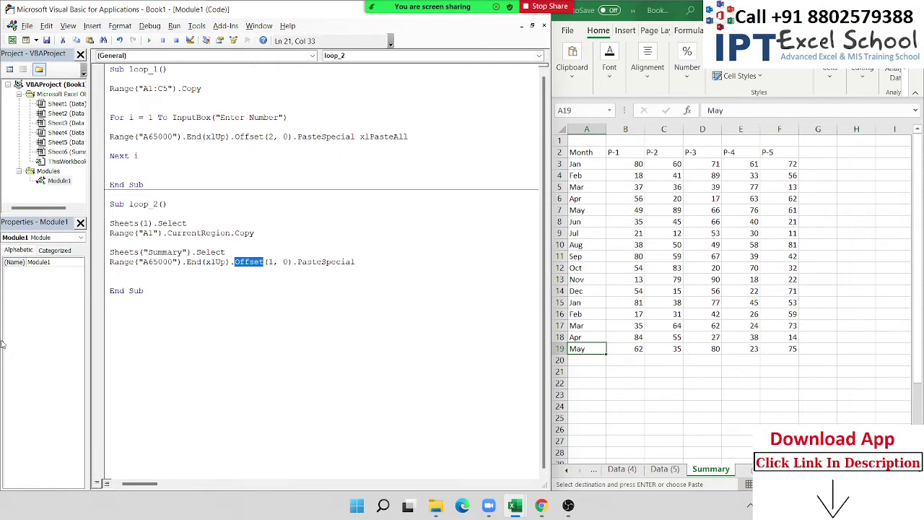
{"action": "key", "text": "Down"}
{"action": "left_click", "coordinate": [578, 361]}
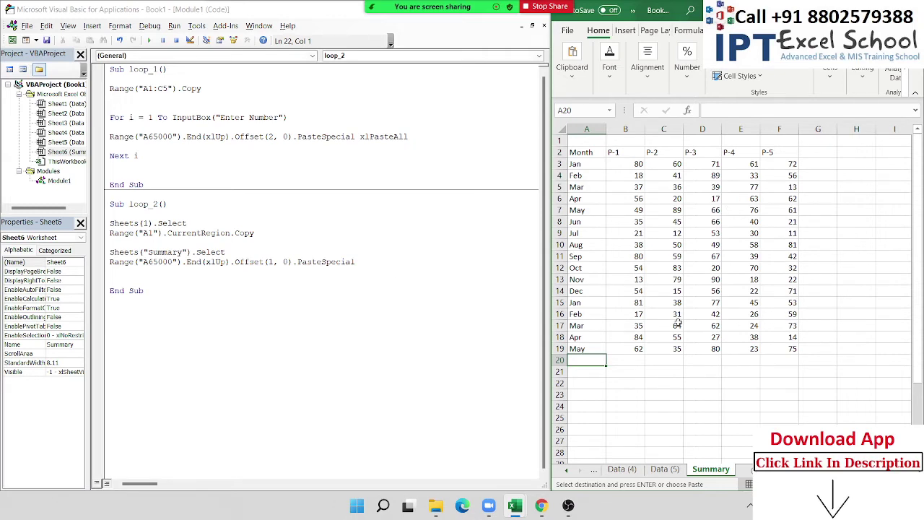
Delete the pasted data on Summary and add blank lines above End Sub in loop_2.
{"action": "mouse_move", "coordinate": [792, 346]}
{"action": "left_mouse_down"}
{"action": "mouse_move", "coordinate": [580, 181]}
{"action": "mouse_move", "coordinate": [561, 137]}
{"action": "left_mouse_up"}
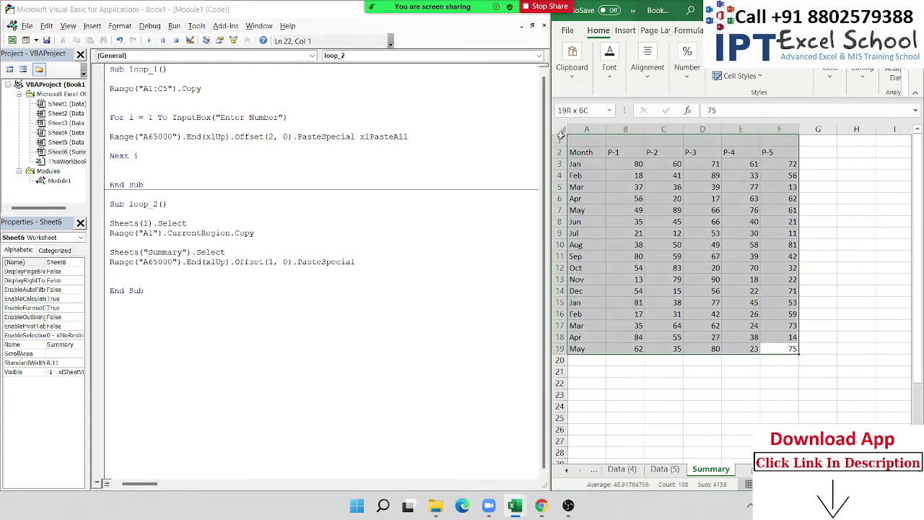
{"action": "key", "text": "Delete"}
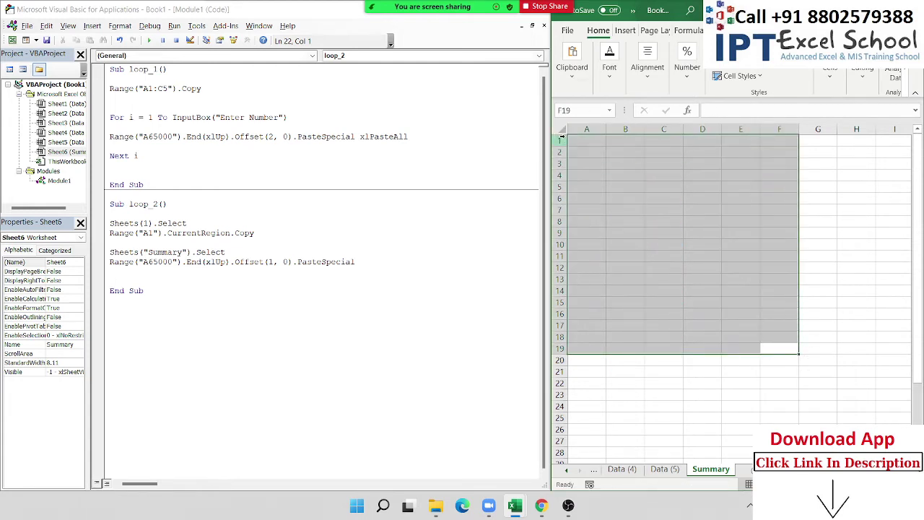
{"action": "left_click", "coordinate": [147, 223]}
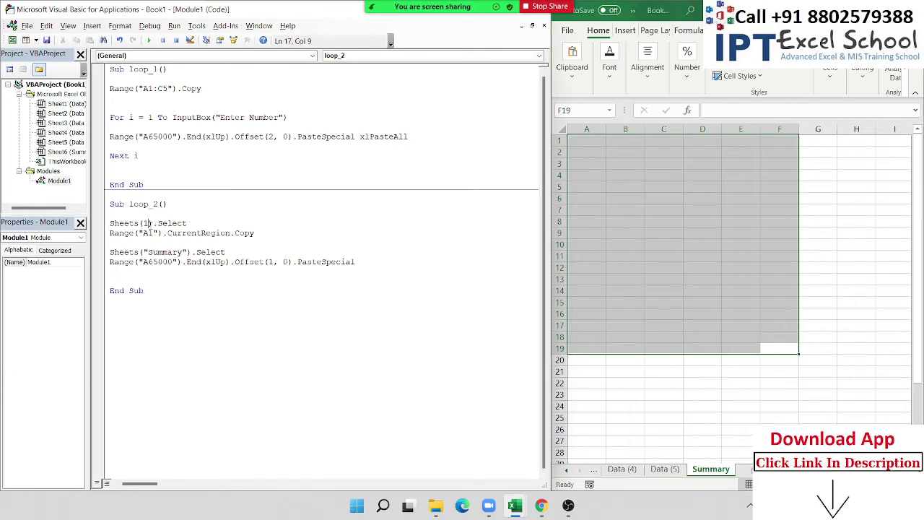
{"action": "left_click", "coordinate": [161, 281]}
{"action": "key", "text": "Return"}
{"action": "key", "text": "Return"}
Paste a copy of the copy-and-paste block and change it to Sheets(2).
{"action": "left_click_drag", "start_coordinate": [110, 275], "coordinate": [105, 223]}
{"action": "left_click", "coordinate": [124, 280]}
{"action": "type", "text": "Sheets(1).Select Range(\"A1\").CurrentRegion.Copy  Sheets(\"Summary\").Select Range(\"A65000\").End(xlUp).Offset(1, 0).PasteSpecial"}
{"action": "double_click", "coordinate": [147, 280]}
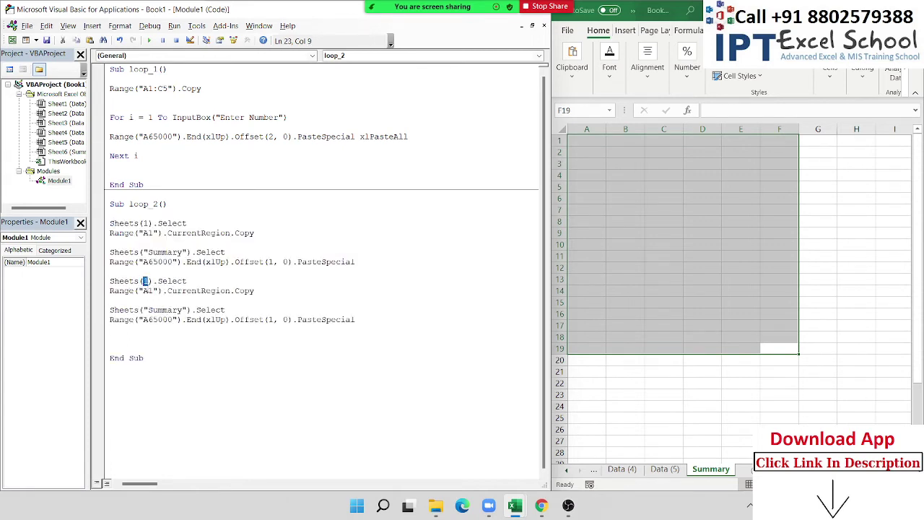
{"action": "type", "text": "2"}
Paste a third copy set to Sheets(3) and compare the repeats with loop_1's For…Next loop.
{"action": "left_click", "coordinate": [132, 345]}
{"action": "type", "text": "Sheets(1).Select Range(\"A1\").CurrentRegion.Copy  Sheets(\"Summary\").Select Range(\"A65000\").End(xlUp).Offset(1, 0).PasteSpecial"}
{"action": "double_click", "coordinate": [145, 348]}
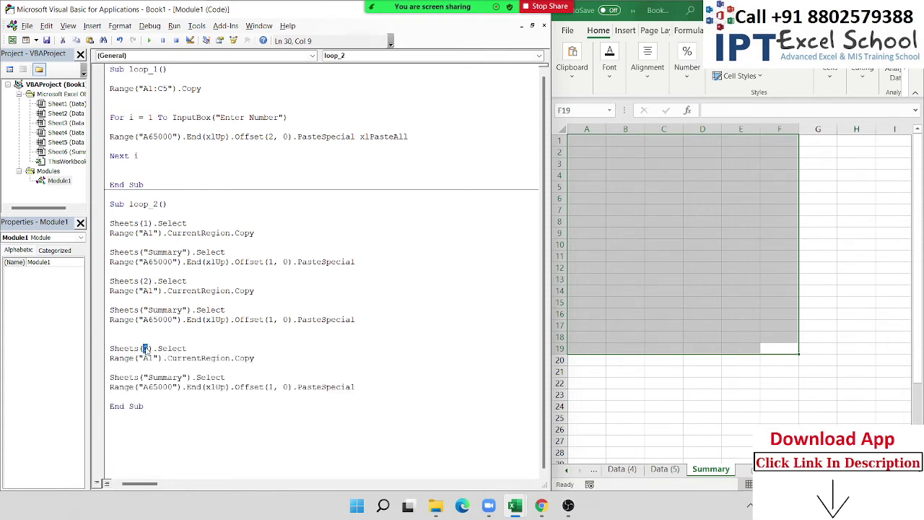
{"action": "type", "text": "3"}
{"action": "left_click_drag", "start_coordinate": [143, 156], "coordinate": [109, 117]}
{"action": "mouse_move", "coordinate": [360, 387]}
{"action": "left_mouse_down"}
{"action": "mouse_move", "coordinate": [110, 301]}
{"action": "mouse_move", "coordinate": [110, 281]}
{"action": "left_mouse_up"}
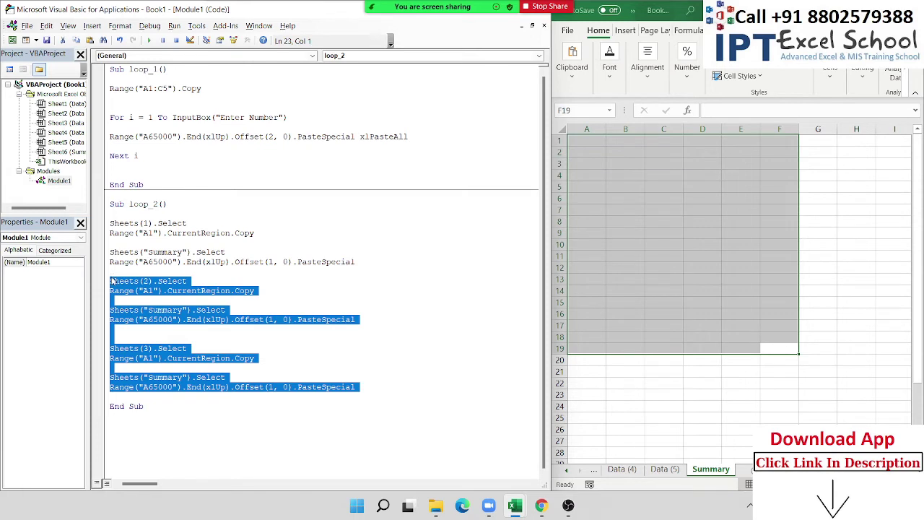
Delete the duplicate blocks and wrap the remaining block in For i = 1 To 5 … Next i.
{"action": "key", "text": "Delete"}
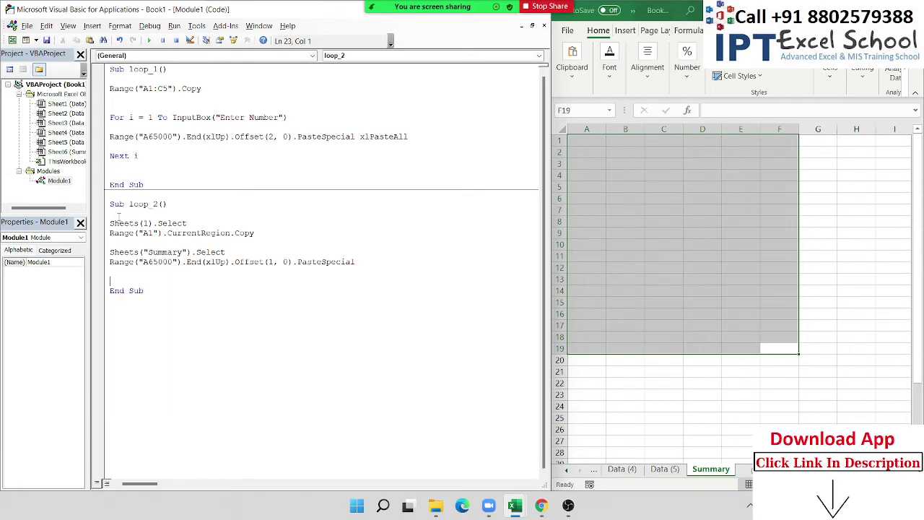
{"action": "left_click", "coordinate": [111, 223]}
{"action": "key", "text": "Return"}
{"action": "key", "text": "Return"}
{"action": "key", "text": "Up"}
{"action": "key", "text": "Up"}
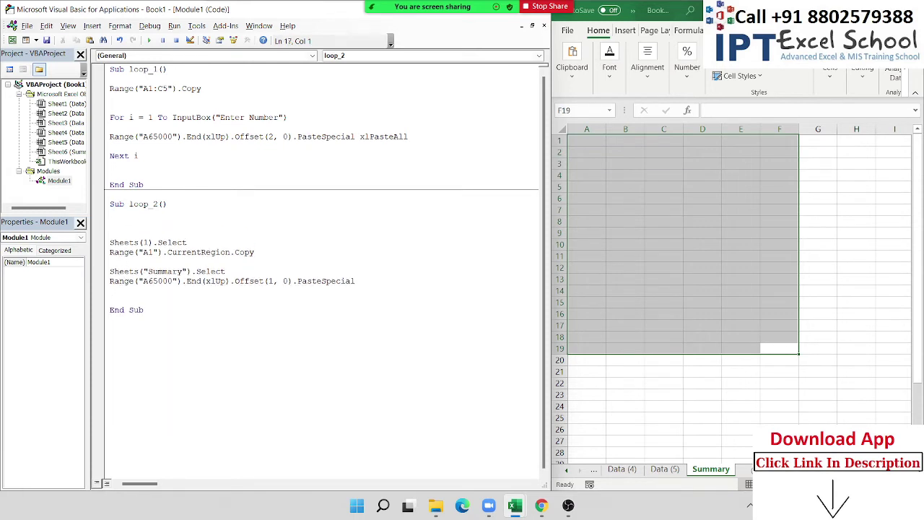
{"action": "type", "text": "for "}
{"action": "type", "text": "i "}
{"action": "type", "text": "= "}
{"action": "type", "text": "1 tyo"}
{"action": "key", "text": "BackSpace"}
{"action": "key", "text": "BackSpace"}
{"action": "type", "text": "o 5"}
{"action": "left_click", "coordinate": [126, 296]}
{"action": "type", "text": "next"}
{"action": "type", "text": "i"}
{"action": "key", "text": "Up"}
{"action": "left_click", "coordinate": [158, 300]}
{"action": "key", "text": "Return"}
{"action": "key", "text": "Return"}
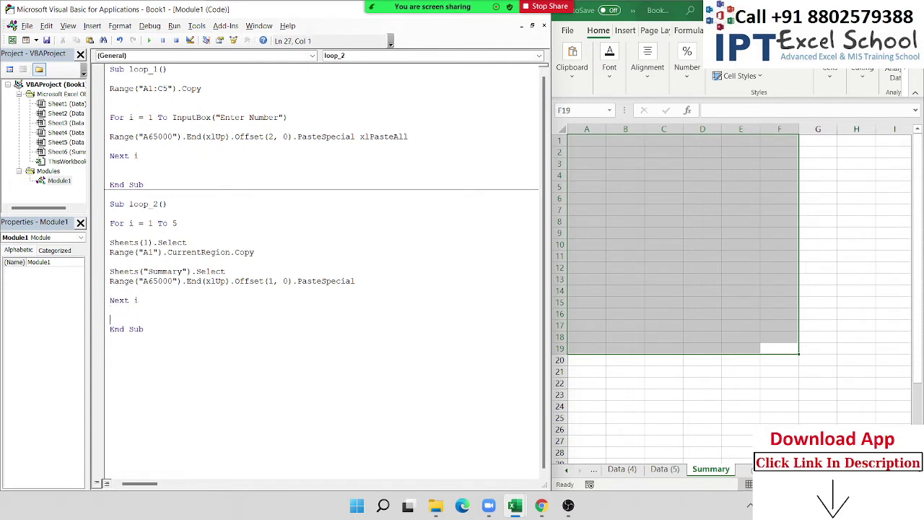
Change Sheets(1) to Sheets(i) so the loop counter picks each sheet.
{"action": "double_click", "coordinate": [144, 243]}
{"action": "double_click", "coordinate": [131, 117]}
{"action": "double_click", "coordinate": [145, 242]}
{"action": "type", "text": "i"}
{"action": "left_click", "coordinate": [157, 293]}
{"action": "left_click", "coordinate": [157, 271]}
{"action": "left_click", "coordinate": [143, 213]}
Step through loop_2 with F8, copying each data sheet's region and pasting it onto Summary.
{"action": "key", "text": "F8"}
{"action": "key", "text": "F8"}
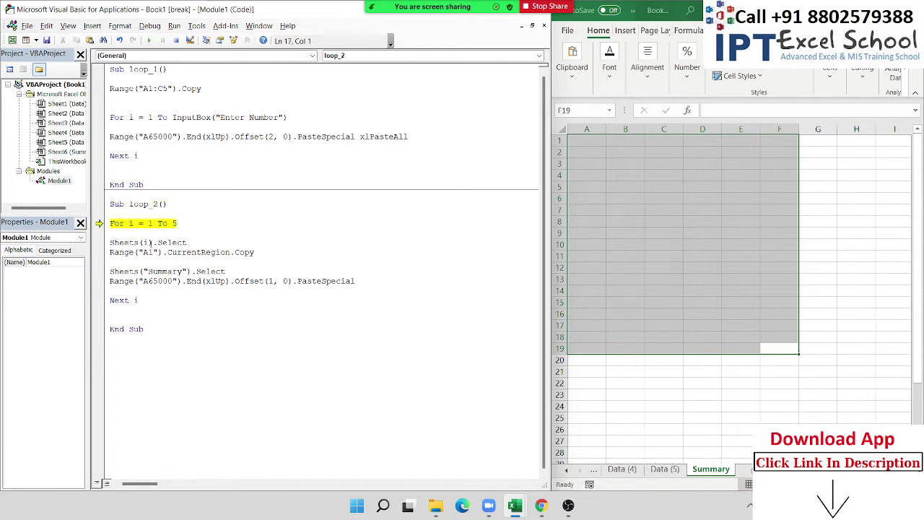
{"action": "key", "text": "F8"}
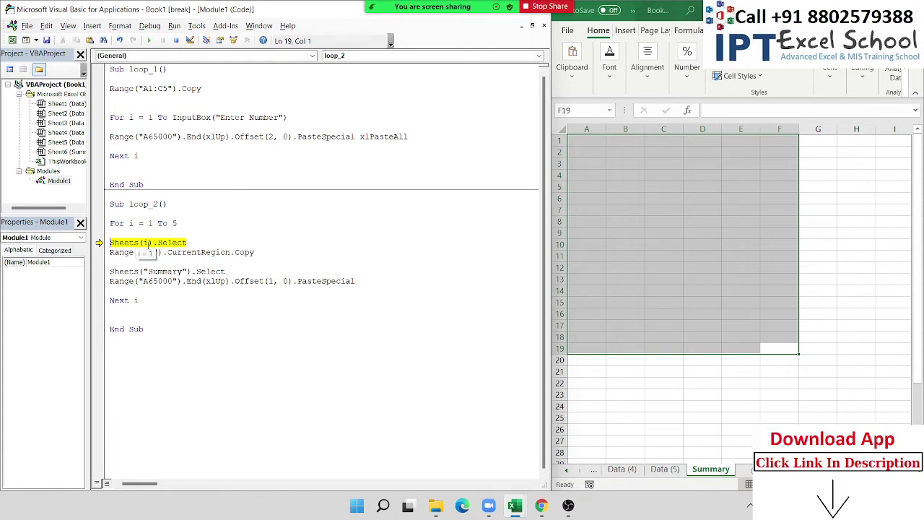
{"action": "key", "text": "F8"}
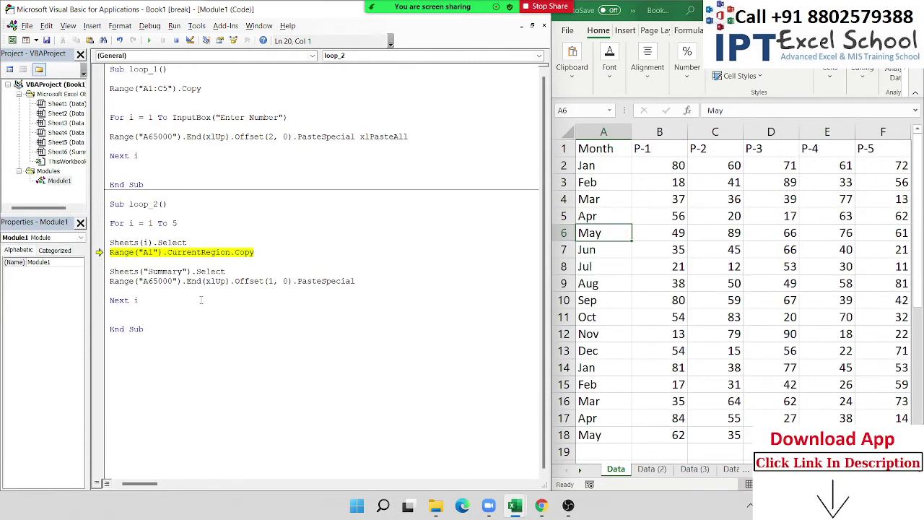
{"action": "key", "text": "F8"}
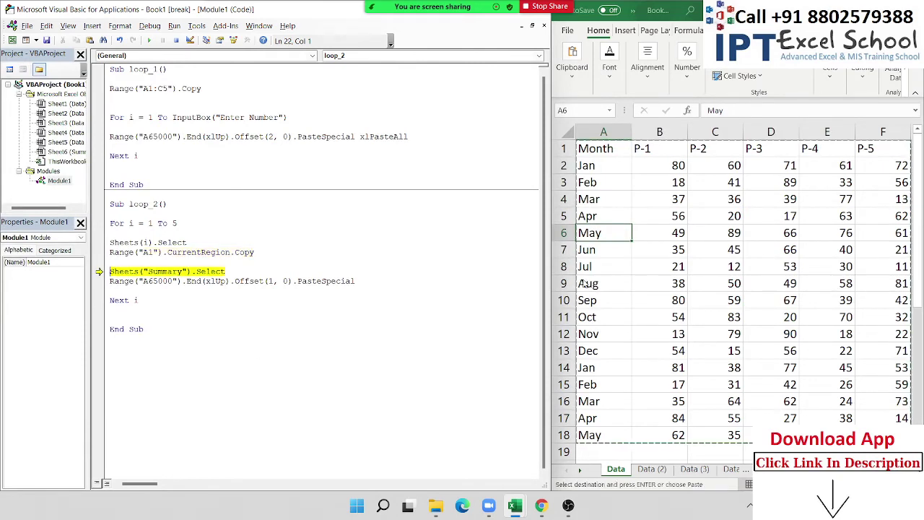
{"action": "key", "text": "F8"}
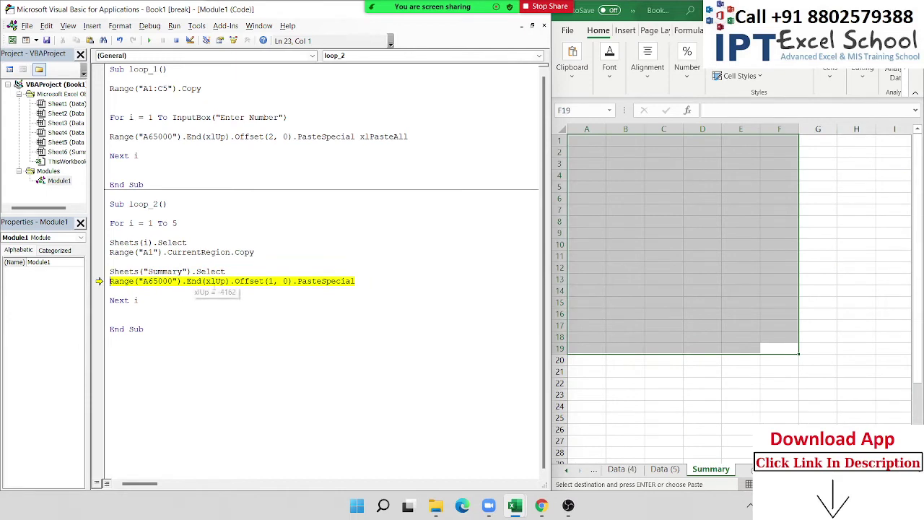
{"action": "key", "text": "F8"}
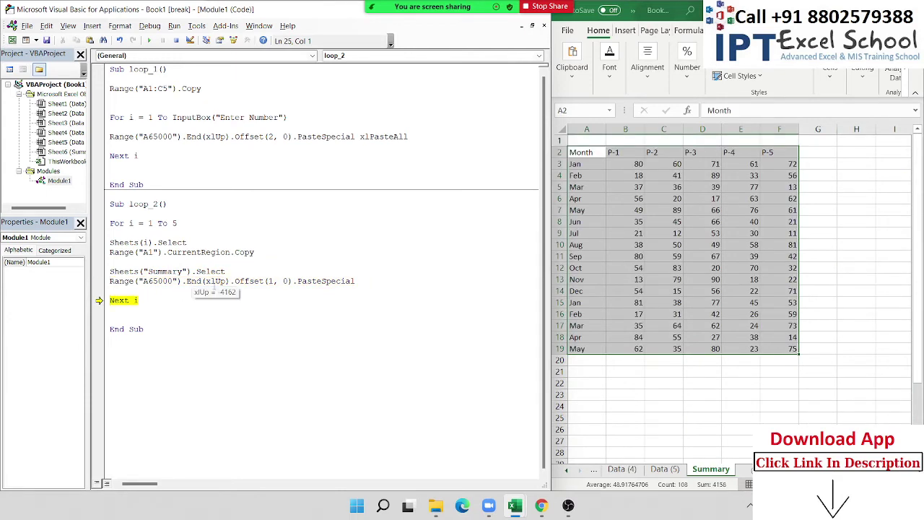
{"action": "key", "text": "F8"}
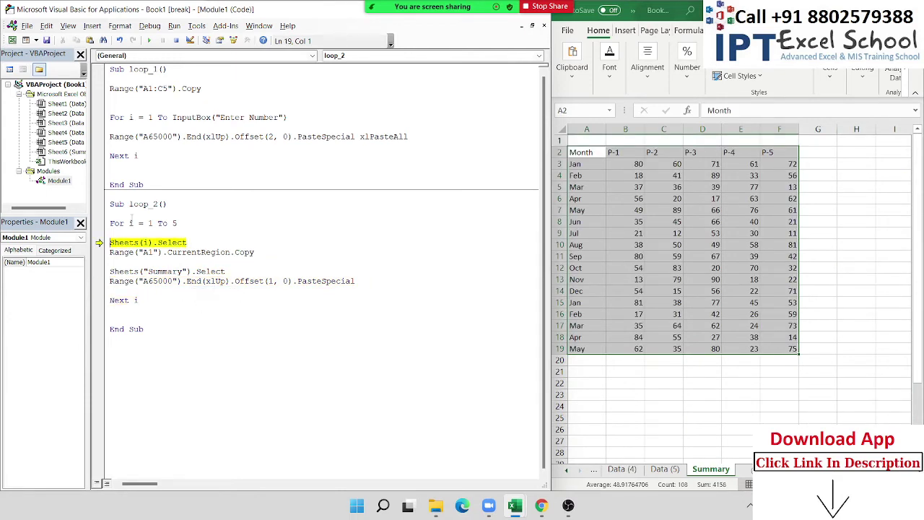
{"action": "mouse_move", "coordinate": [132, 223]}
{"action": "key", "text": "F8"}
{"action": "key", "text": "F8"}
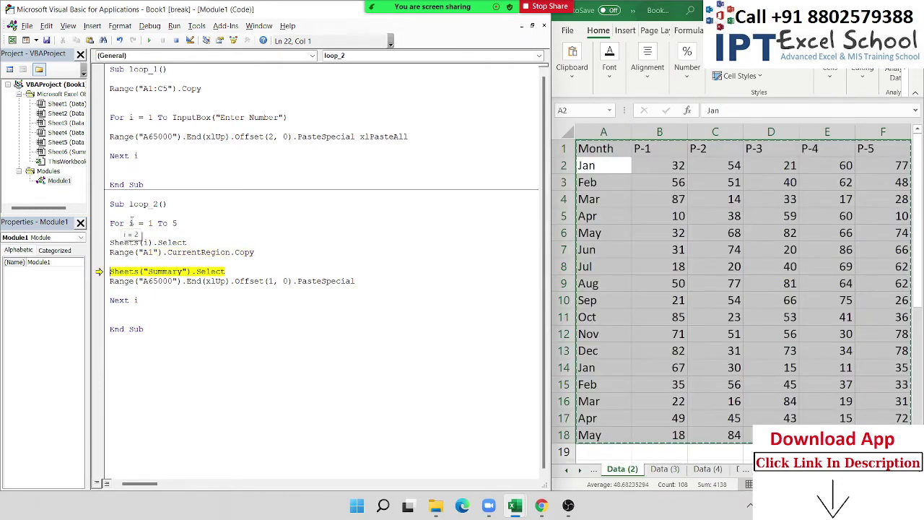
{"action": "key", "text": "F8"}
{"action": "key", "text": "F8"}
{"action": "key", "text": "F8"}
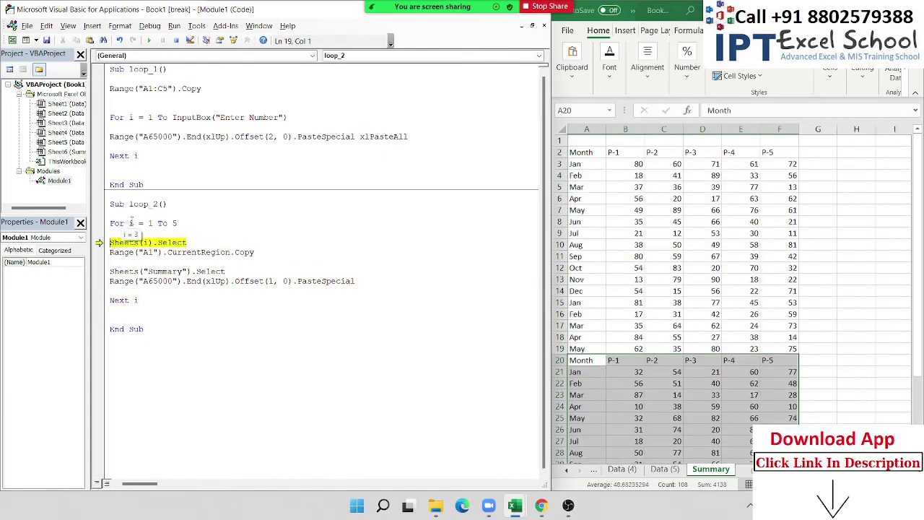
{"action": "key", "text": "F8"}
{"action": "key", "text": "F8"}
{"action": "key", "text": "F8"}
{"action": "key", "text": "F8"}
{"action": "key", "text": "F8"}
{"action": "key", "text": "F8"}
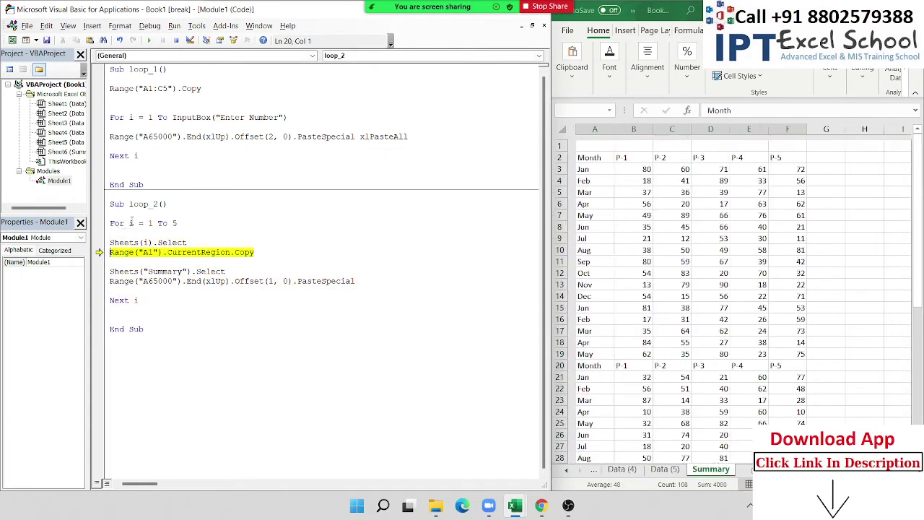
{"action": "key", "text": "F8"}
{"action": "key", "text": "F8"}
{"action": "key", "text": "F8"}
{"action": "key", "text": "F8"}
{"action": "key", "text": "F8"}
{"action": "key", "text": "F8"}
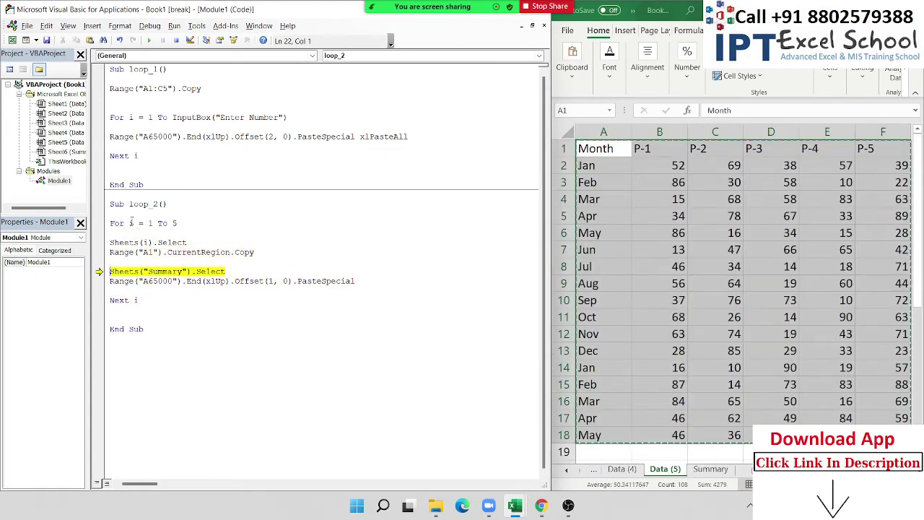
{"action": "key", "text": "F8"}
{"action": "key", "text": "F8"}
{"action": "key", "text": "F8"}
{"action": "key", "text": "F8"}
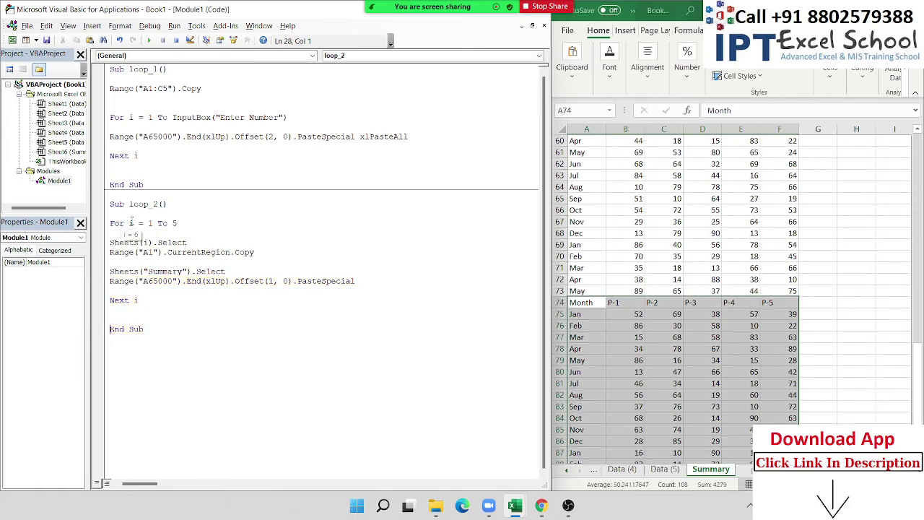
Copy the Month and P-1 to P-5 headers from row 2 into row 1 of Summary.
{"action": "scroll", "coordinate": [675, 408], "scroll_direction": "down", "scroll_amount": 3}
{"action": "scroll", "coordinate": [675, 407], "scroll_direction": "down", "scroll_amount": 4}
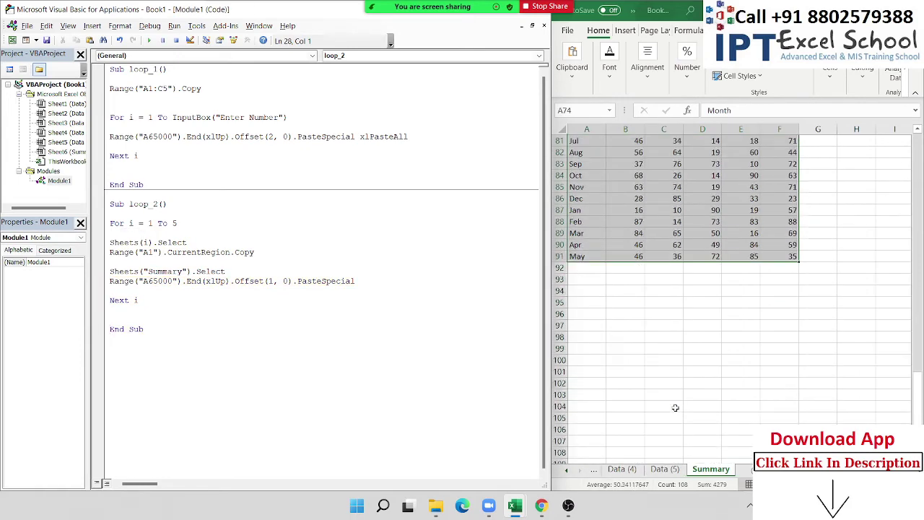
{"action": "scroll", "coordinate": [674, 408], "scroll_direction": "up", "scroll_amount": 5}
{"action": "scroll", "coordinate": [675, 407], "scroll_direction": "up", "scroll_amount": 3}
{"action": "scroll", "coordinate": [675, 408], "scroll_direction": "up", "scroll_amount": 6}
{"action": "scroll", "coordinate": [676, 408], "scroll_direction": "up", "scroll_amount": 4}
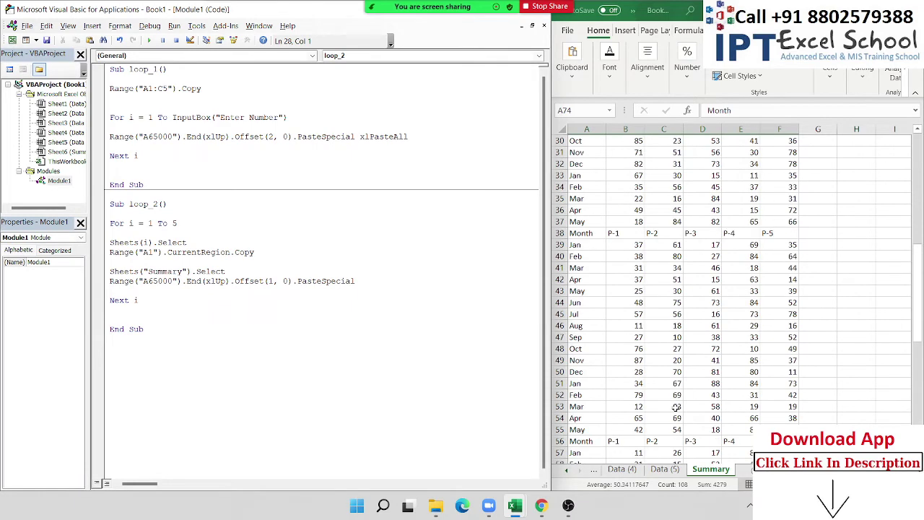
{"action": "scroll", "coordinate": [675, 408], "scroll_direction": "up", "scroll_amount": 4}
{"action": "scroll", "coordinate": [675, 408], "scroll_direction": "up", "scroll_amount": 3}
{"action": "left_click", "coordinate": [675, 312]}
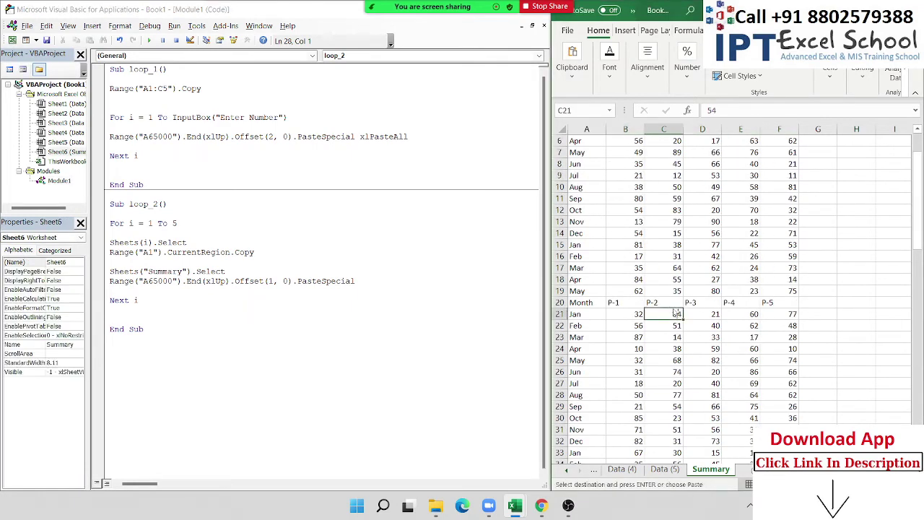
{"action": "key", "text": "ctrl+Up"}
{"action": "key", "text": "Left"}
{"action": "key", "text": "Left"}
{"action": "key", "text": "ctrl+shift+Right"}
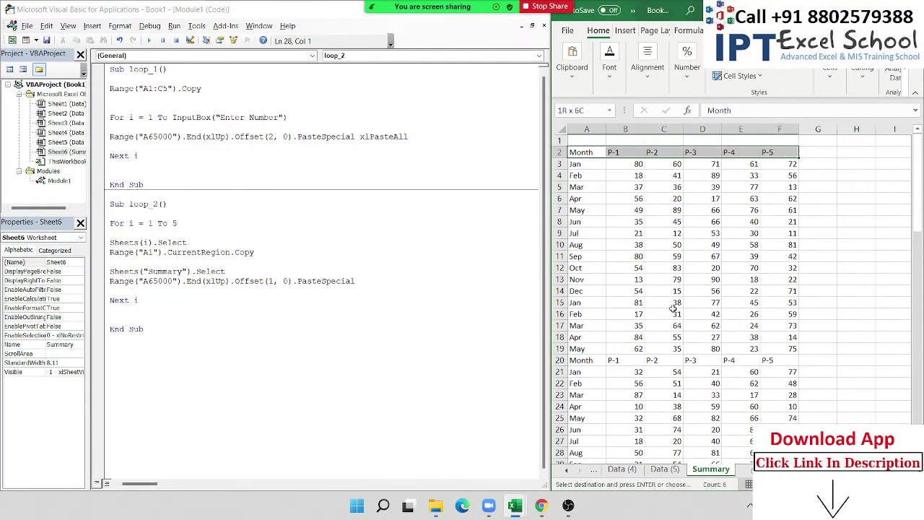
{"action": "key", "text": "ctrl+c"}
{"action": "key", "text": "Up"}
{"action": "key", "text": "Return"}
Select A2:F91 with Ctrl+Shift+Right and Ctrl+Shift+Down and delete the stacked data.
{"action": "key", "text": "Down"}
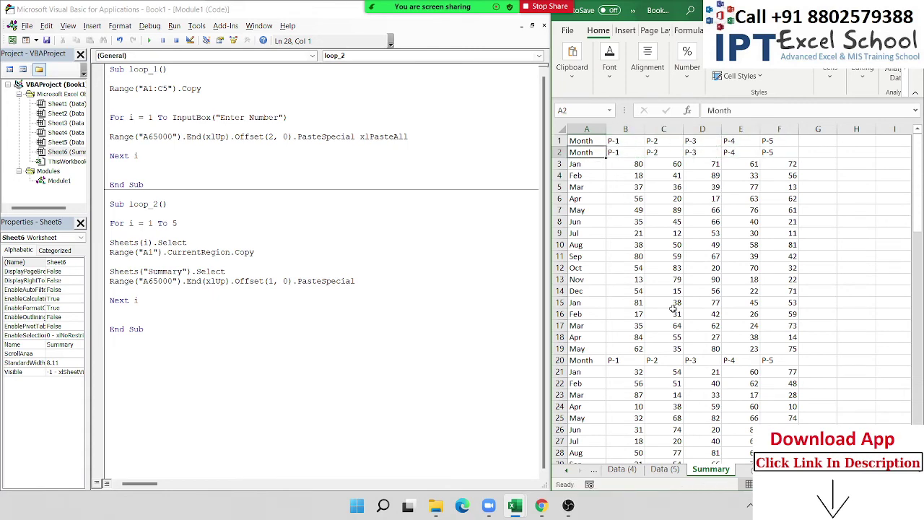
{"action": "key", "text": "ctrl+shift+Right"}
{"action": "key", "text": "ctrl+shift+Down"}
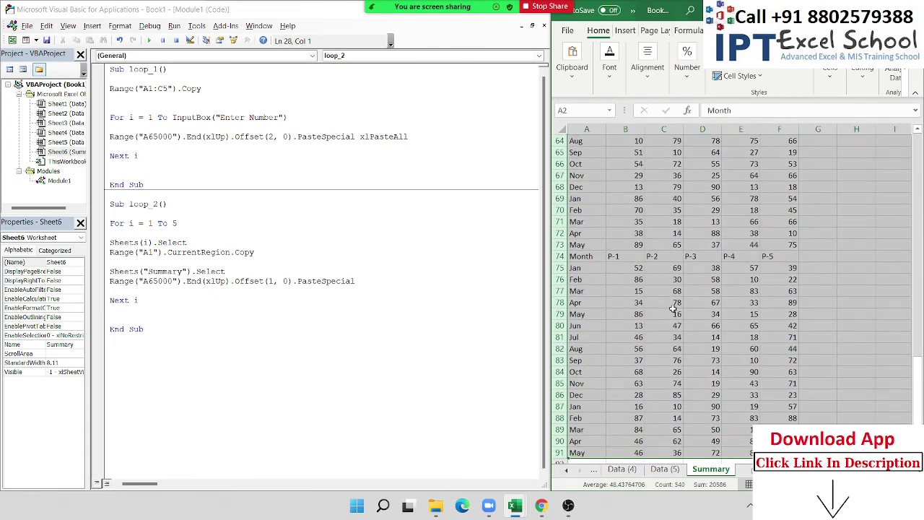
{"action": "key", "text": "Delete"}
{"action": "scroll", "coordinate": [672, 309], "scroll_direction": "up", "scroll_amount": 5}
{"action": "scroll", "coordinate": [673, 308], "scroll_direction": "up", "scroll_amount": 16}
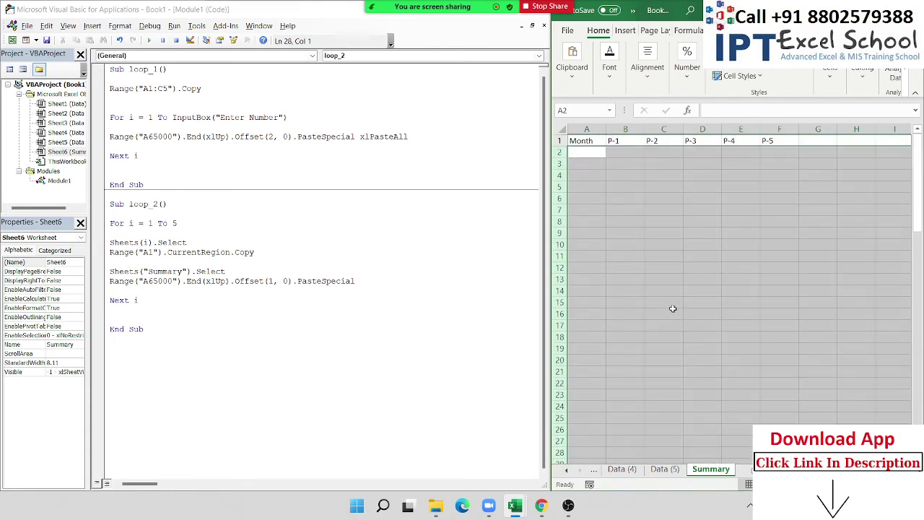
Paste the Data (4) month block into Summary starting at A2.
{"action": "left_click", "coordinate": [620, 470]}
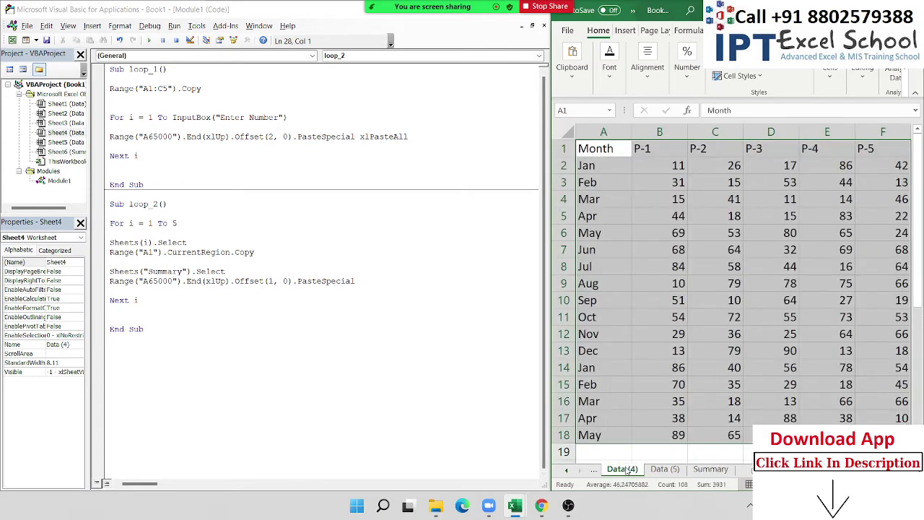
{"action": "left_click", "coordinate": [700, 469]}
{"action": "left_click", "coordinate": [576, 153]}
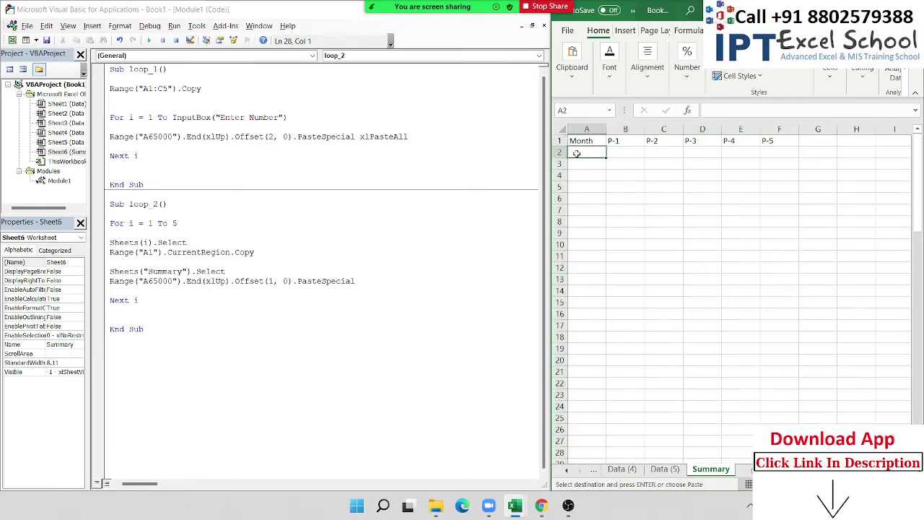
{"action": "key", "text": "ctrl+v"}
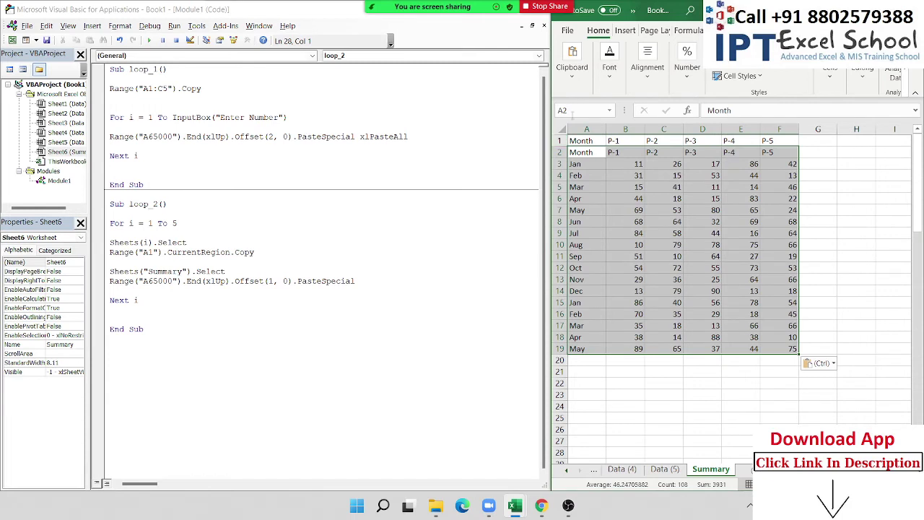
{"action": "left_click", "coordinate": [572, 110]}
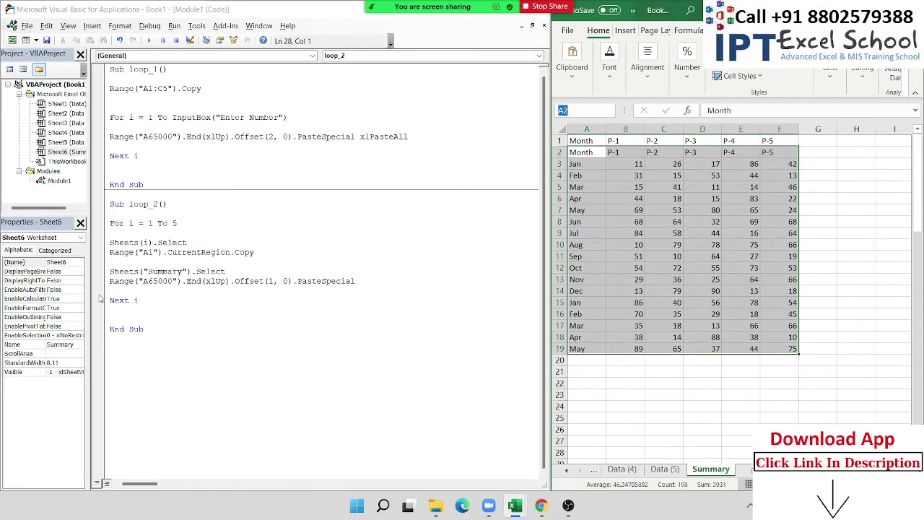
Insert a new line under PasteSpecial in loop_2 and start typing activecell.entirer.
{"action": "left_click", "coordinate": [102, 298]}
{"action": "key", "text": "Return"}
{"action": "left_click", "coordinate": [111, 290]}
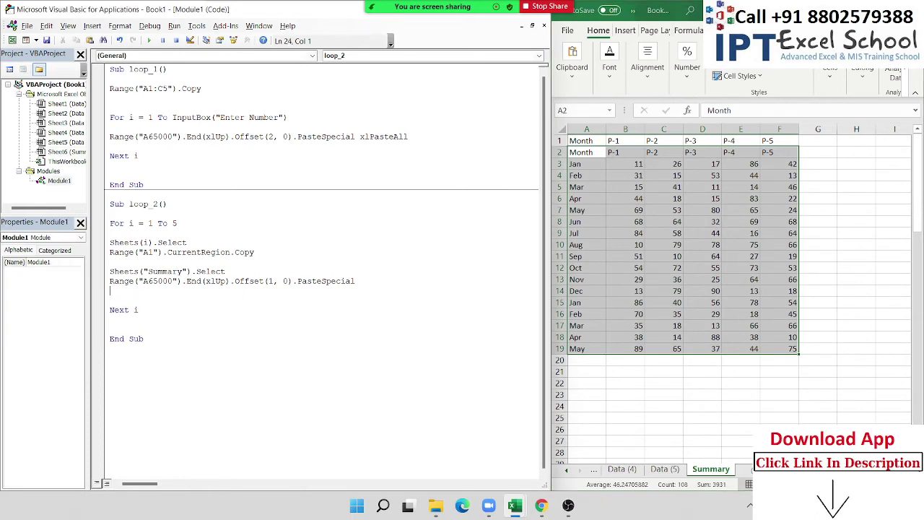
{"action": "type", "text": "act"}
{"action": "type", "text": "ivecell"}
{"action": "type", "text": "."}
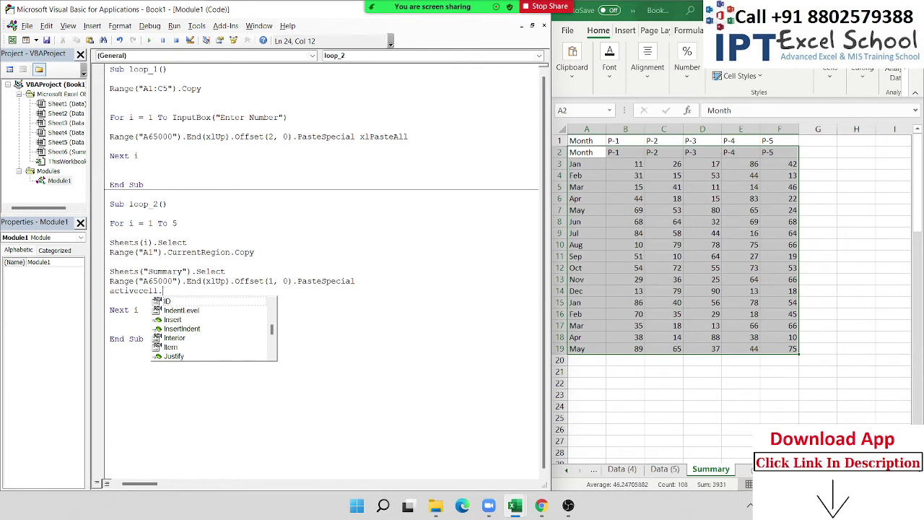
{"action": "type", "text": "entirer"}
Complete the ActiveCell.EntireRow.Delete line and run loop_2 with F5.
{"action": "key", "text": "Tab"}
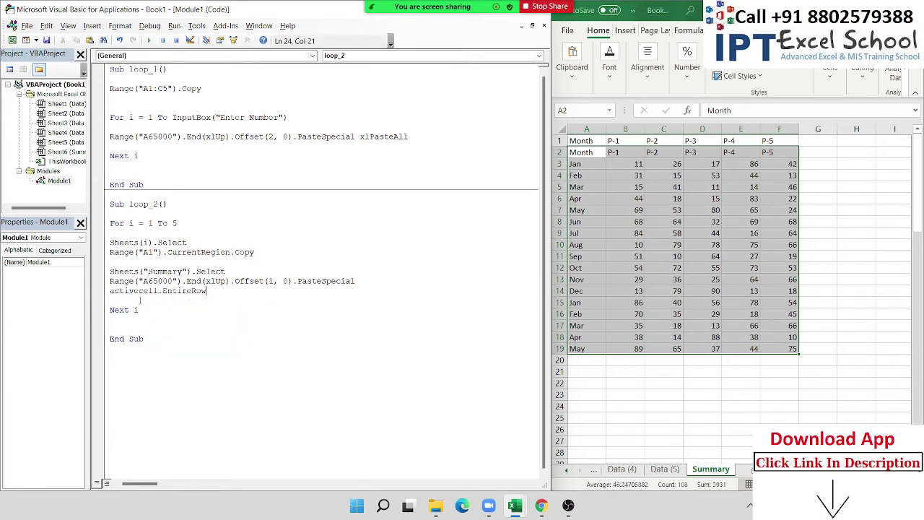
{"action": "type", "text": ".del"}
{"action": "key", "text": "Return"}
{"action": "key", "text": "F5"}
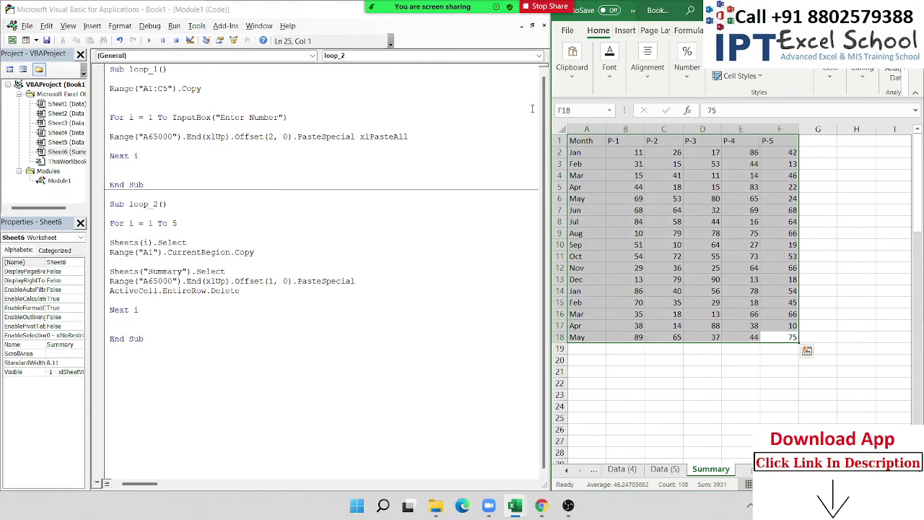
Clear the Summary sheet and rerun loop_2 with Run Sub.
{"action": "key", "text": "Delete"}
{"action": "left_click", "coordinate": [214, 234]}
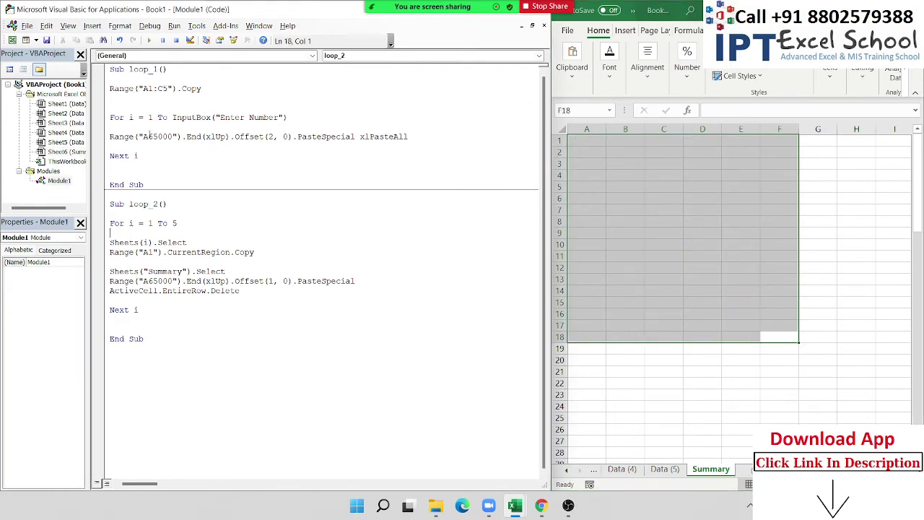
{"action": "left_click", "coordinate": [150, 41]}
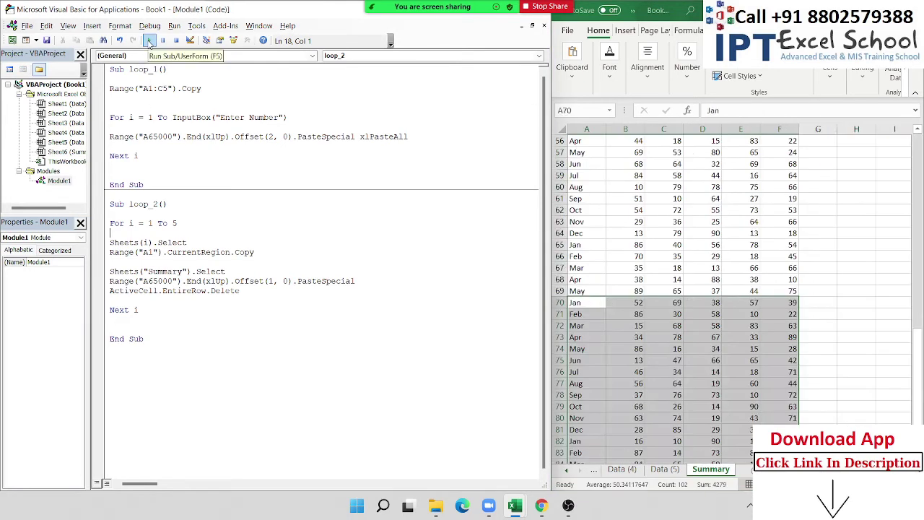
{"action": "scroll", "coordinate": [640, 287], "scroll_direction": "up", "scroll_amount": 10}
{"action": "scroll", "coordinate": [640, 286], "scroll_direction": "up", "scroll_amount": 2}
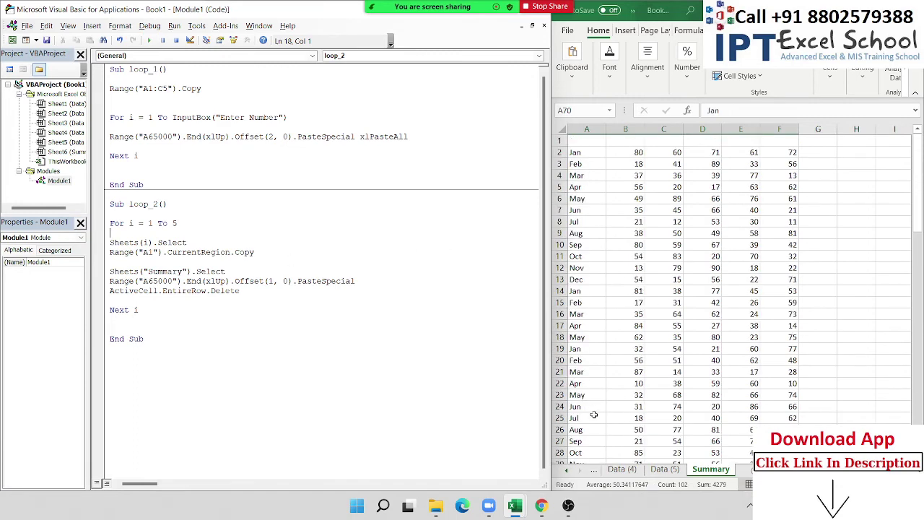
Copy the Month and P-1 to P-5 header row from Data (4) into Summary row 1.
{"action": "left_click", "coordinate": [621, 469]}
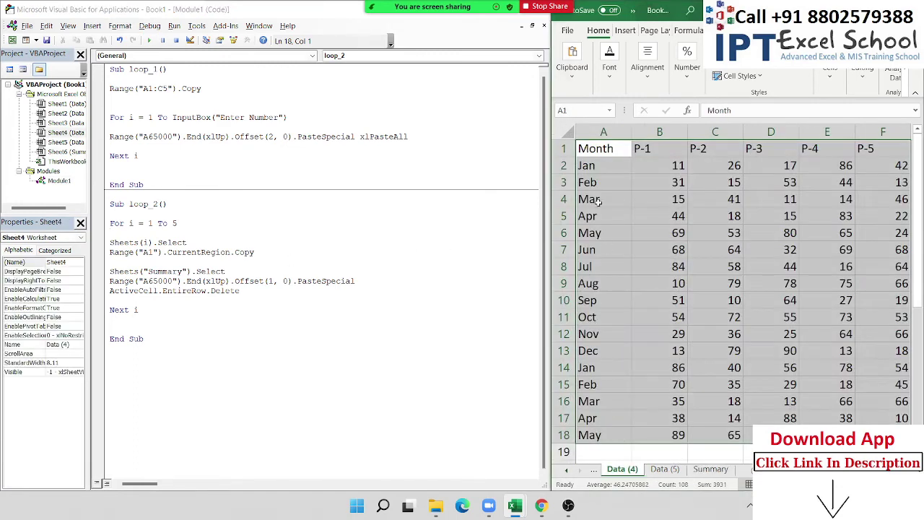
{"action": "left_click_drag", "start_coordinate": [590, 147], "coordinate": [882, 148]}
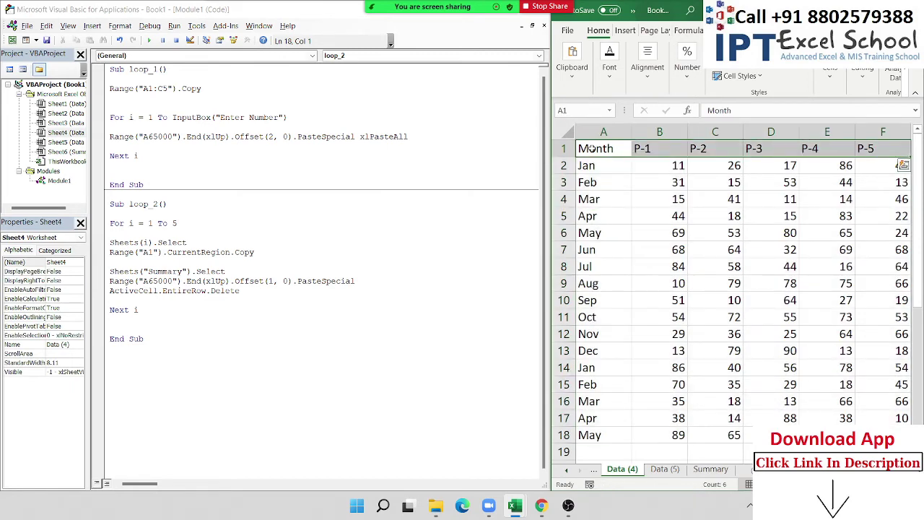
{"action": "key", "text": "ctrl+c"}
{"action": "left_click", "coordinate": [710, 468]}
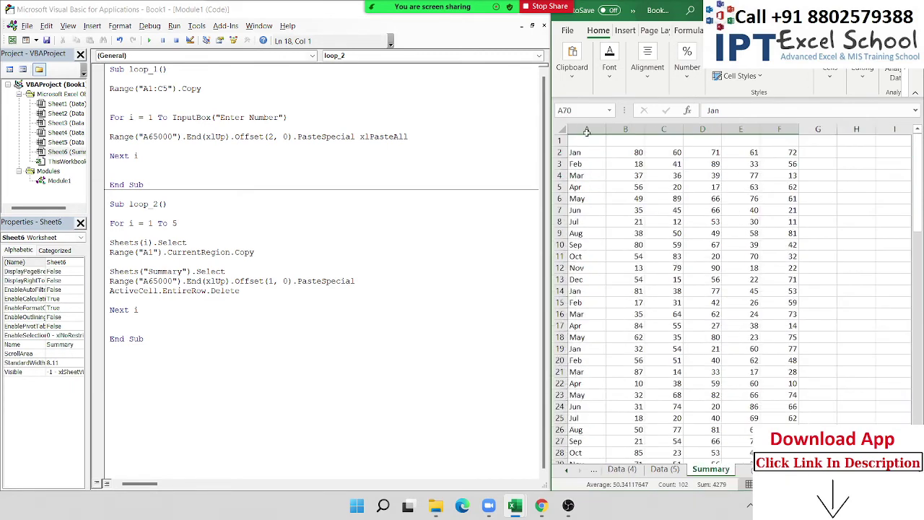
{"action": "left_click", "coordinate": [584, 140]}
{"action": "key", "text": "ctrl+v"}
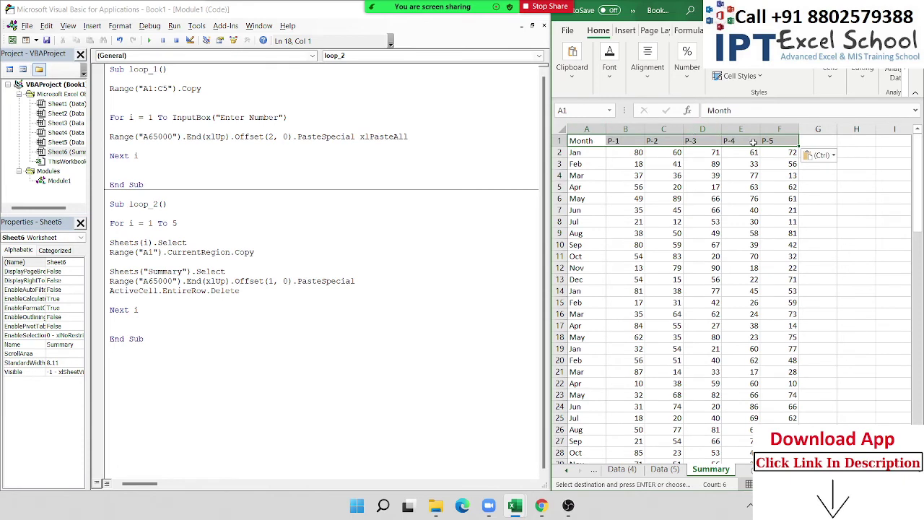
{"action": "left_click", "coordinate": [726, 175]}
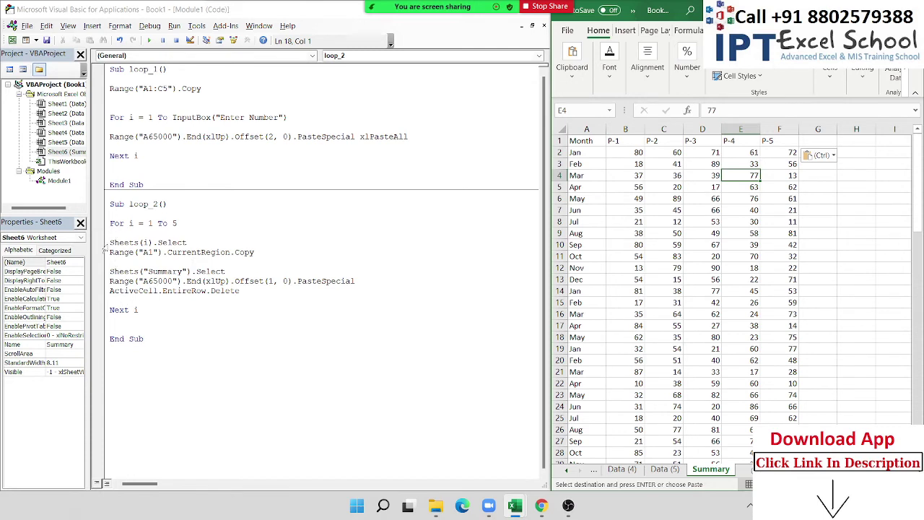
{"action": "left_click_drag", "start_coordinate": [111, 243], "coordinate": [138, 309]}
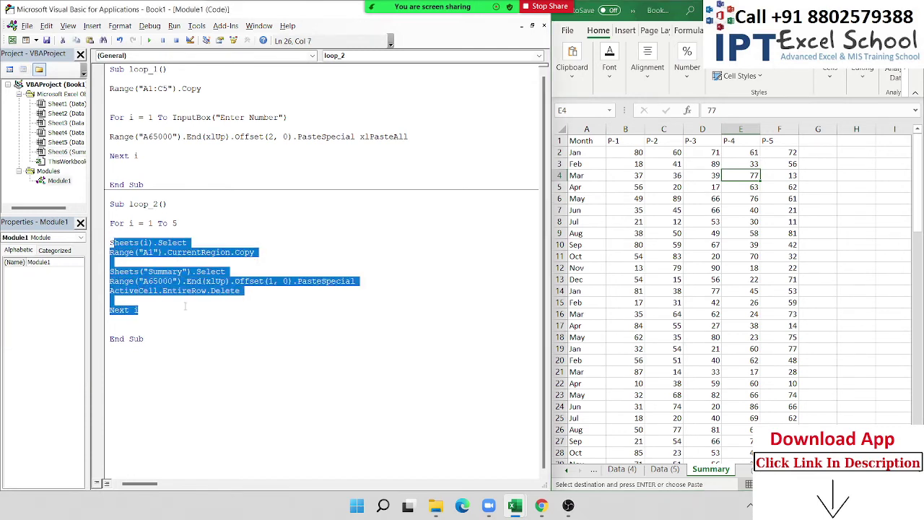
{"action": "left_click", "coordinate": [188, 306]}
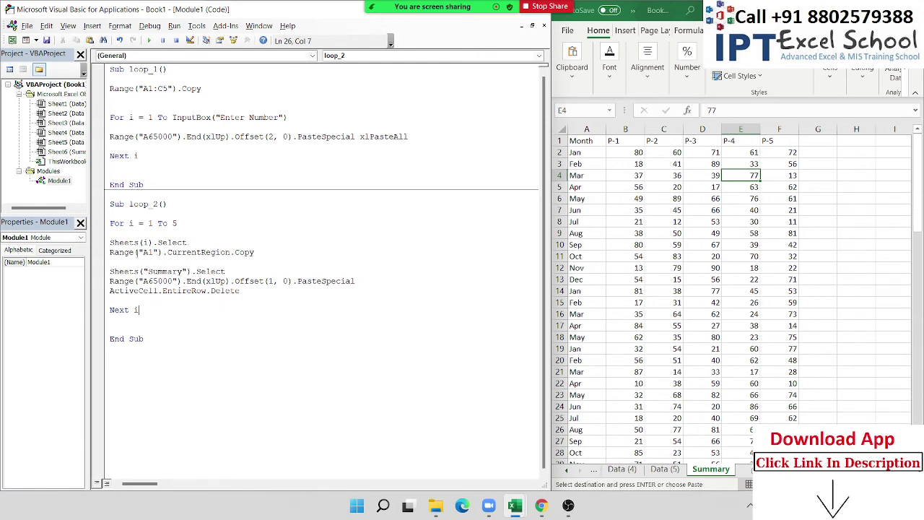
{"action": "double_click", "coordinate": [125, 224]}
{"action": "left_click_drag", "start_coordinate": [271, 298], "coordinate": [99, 248]}
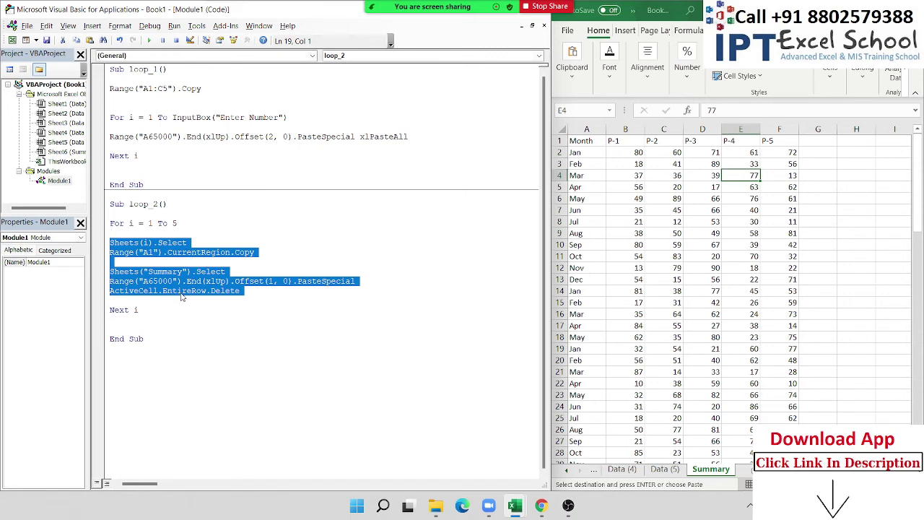
{"action": "double_click", "coordinate": [117, 224]}
{"action": "left_click_drag", "start_coordinate": [110, 243], "coordinate": [186, 290]}
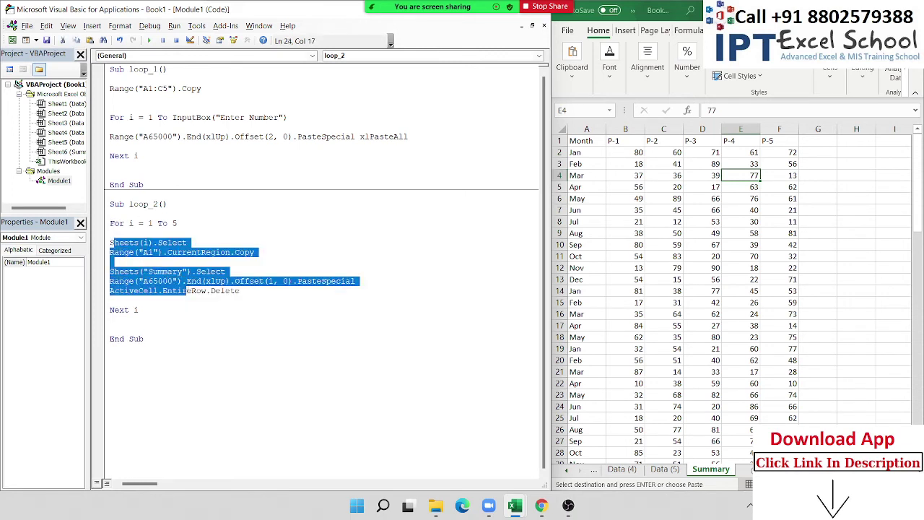
{"action": "left_click", "coordinate": [177, 243]}
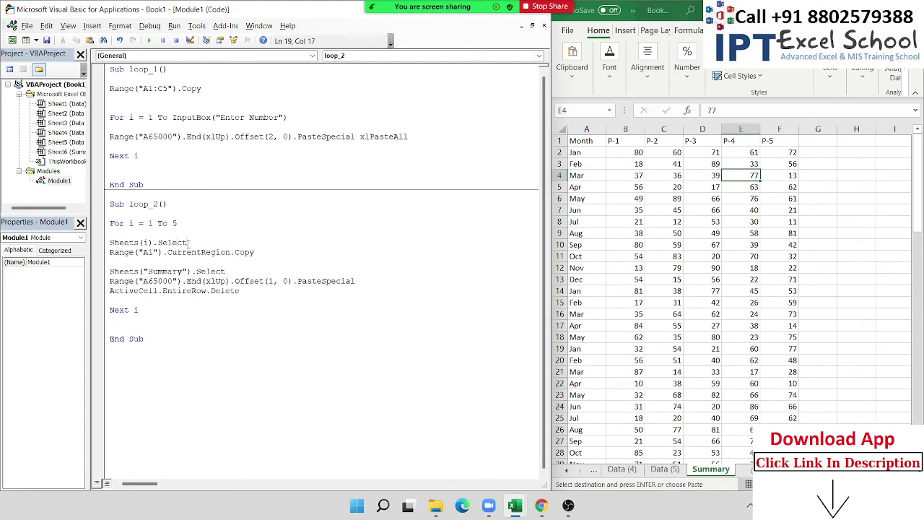
{"action": "left_click_drag", "start_coordinate": [189, 243], "coordinate": [110, 243]}
{"action": "left_click", "coordinate": [110, 215]}
{"action": "left_click", "coordinate": [174, 96]}
{"action": "left_click_drag", "start_coordinate": [205, 91], "coordinate": [92, 75]}
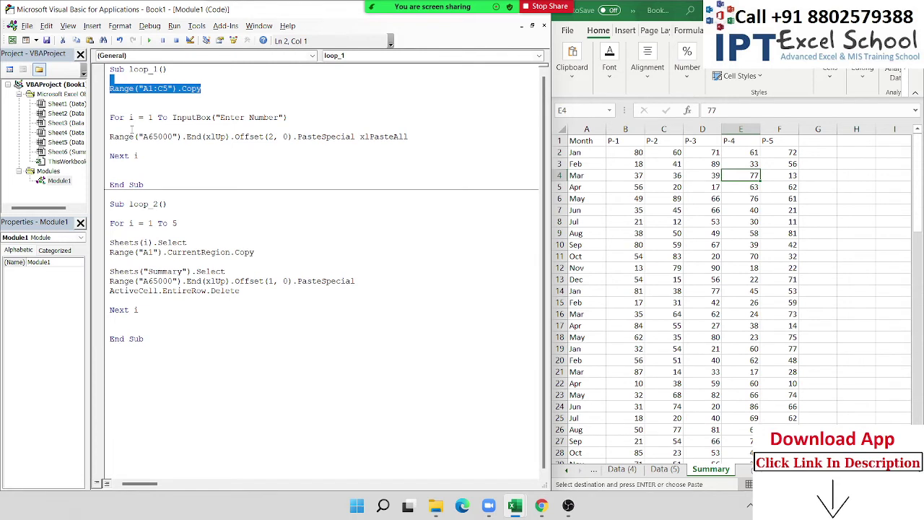
{"action": "mouse_move", "coordinate": [111, 137]}
{"action": "left_mouse_down"}
{"action": "mouse_move", "coordinate": [206, 157]}
{"action": "mouse_move", "coordinate": [413, 137]}
{"action": "left_mouse_up"}
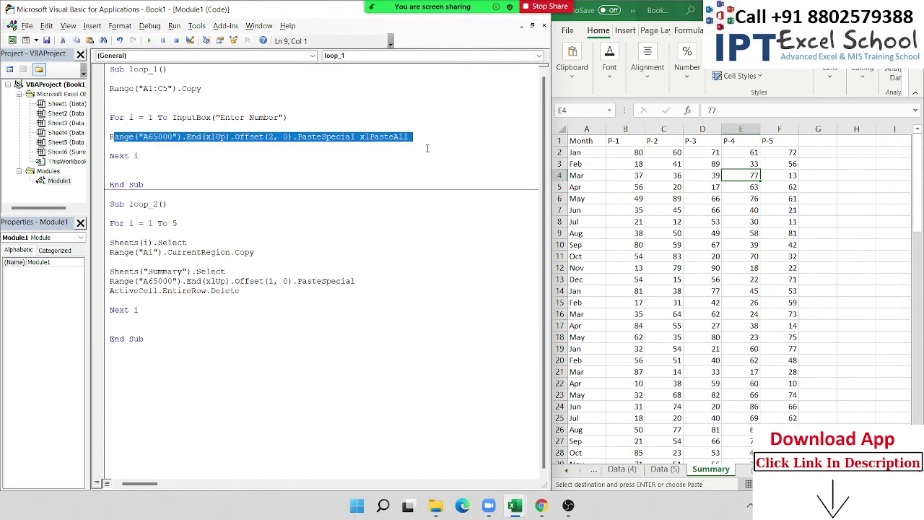
{"action": "left_click", "coordinate": [303, 281]}
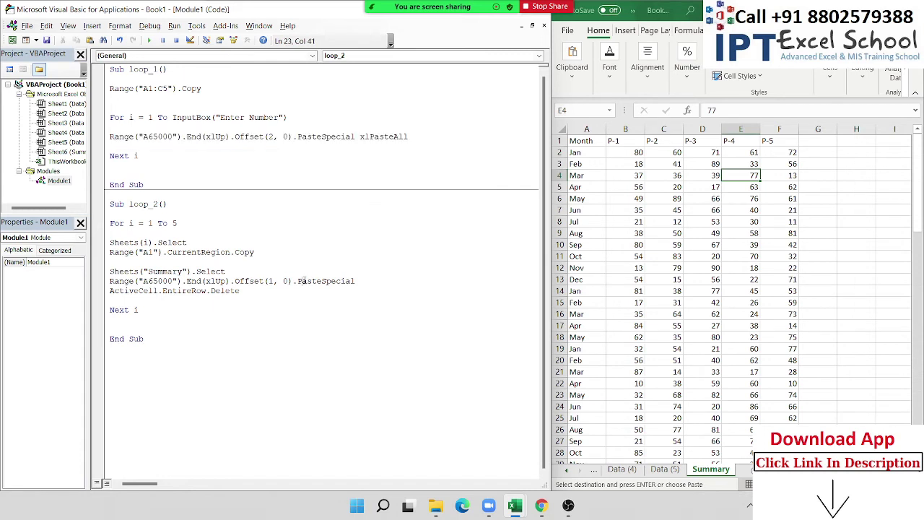
{"action": "left_click_drag", "start_coordinate": [110, 243], "coordinate": [207, 290]}
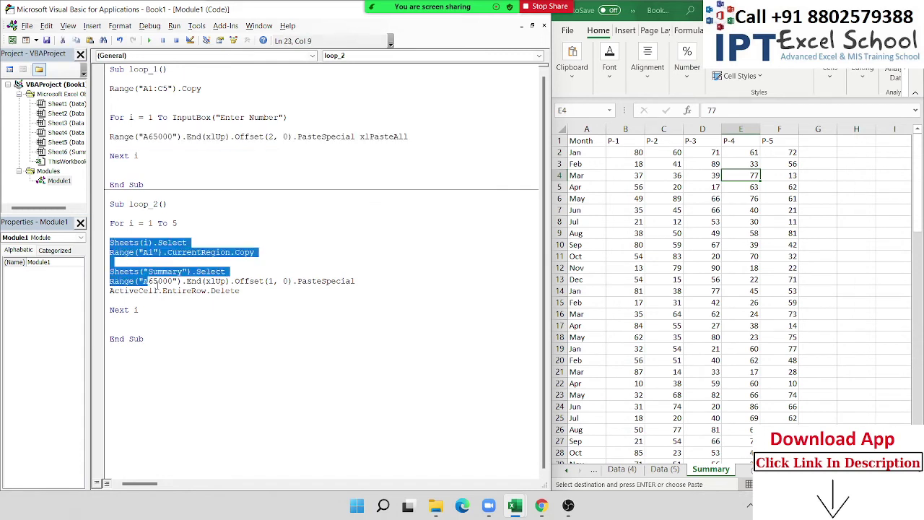
{"action": "left_click", "coordinate": [131, 218]}
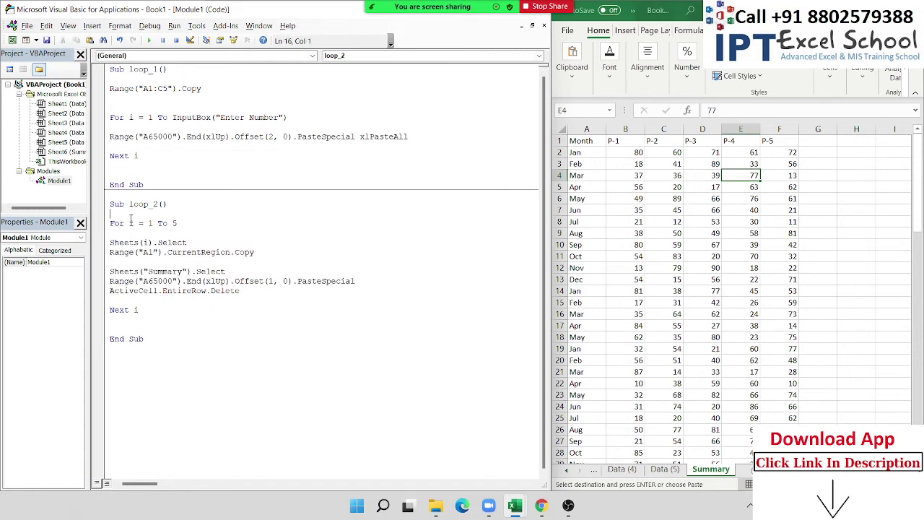
{"action": "left_click", "coordinate": [121, 322]}
{"action": "left_click_drag", "start_coordinate": [111, 242], "coordinate": [244, 296]}
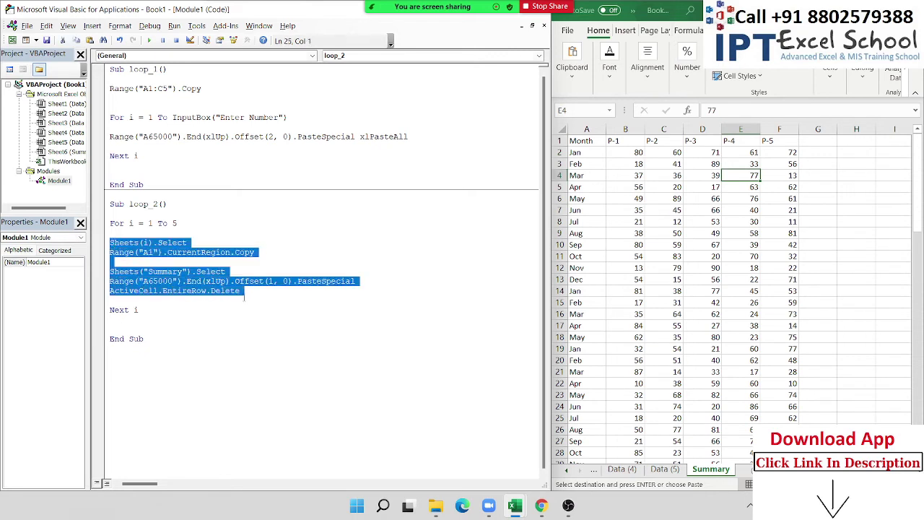
{"action": "double_click", "coordinate": [191, 243]}
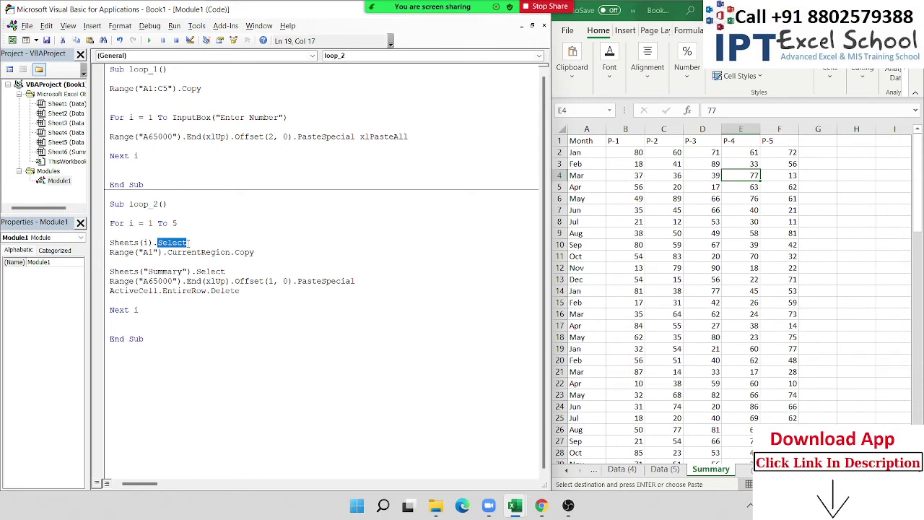
{"action": "double_click", "coordinate": [190, 251]}
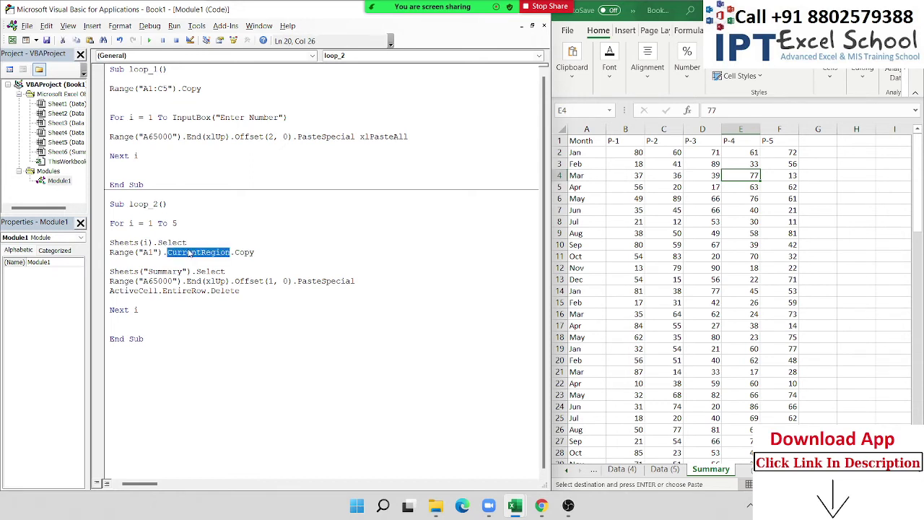
{"action": "double_click", "coordinate": [176, 272]}
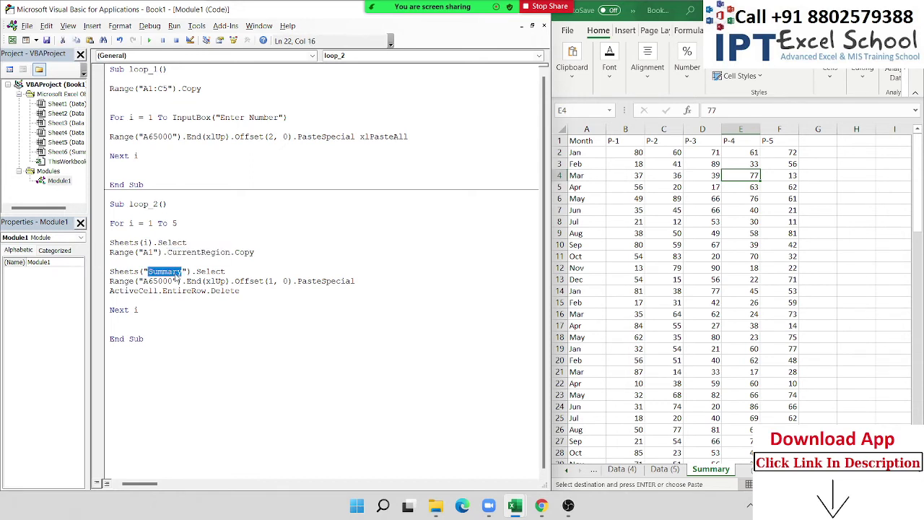
{"action": "double_click", "coordinate": [157, 281]}
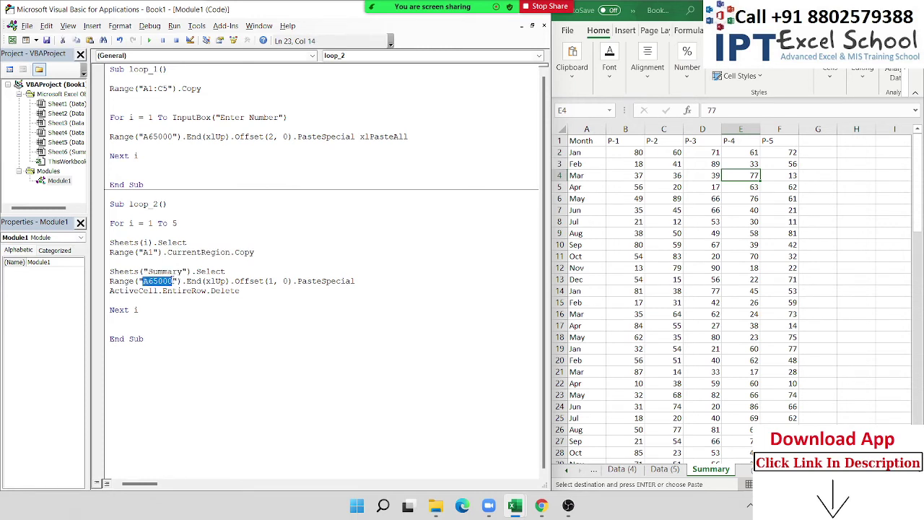
{"action": "double_click", "coordinate": [167, 290]}
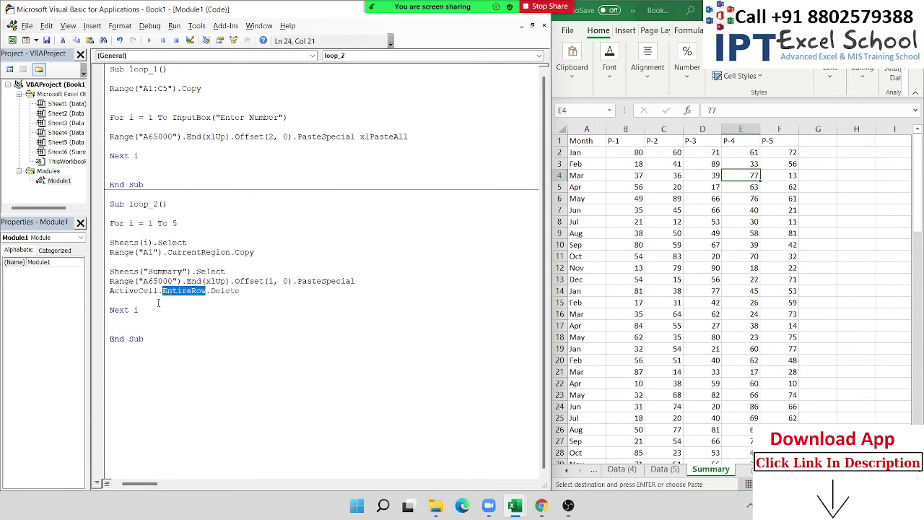
{"action": "left_click_drag", "start_coordinate": [242, 291], "coordinate": [109, 232]}
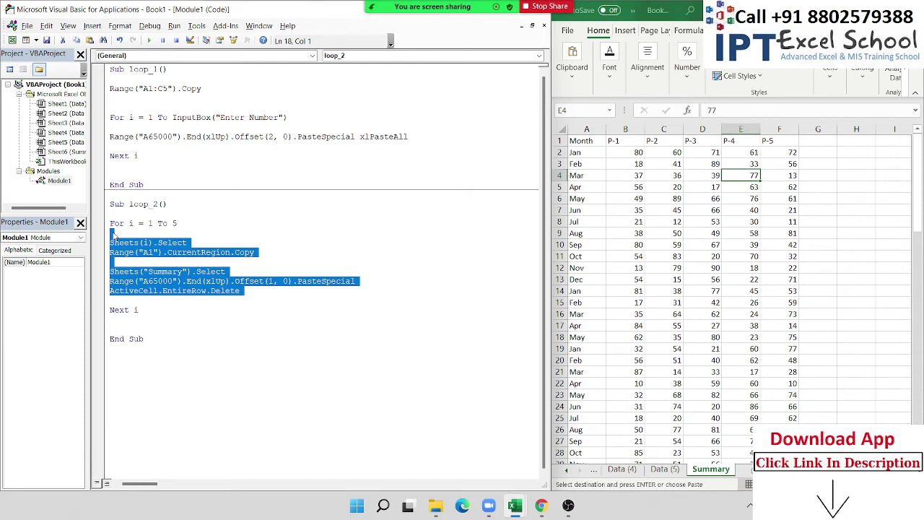
{"action": "key", "text": "Up"}
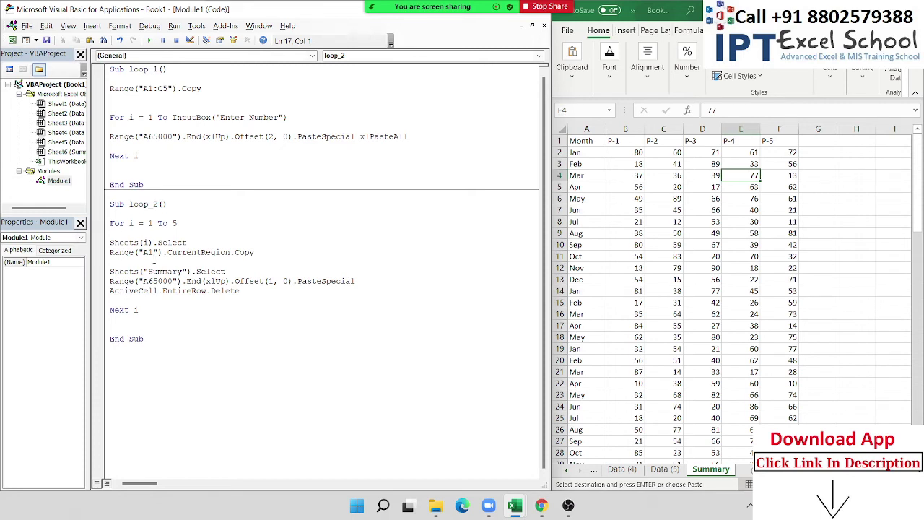
Select A2:F86 below the Summary headers and delete it.
{"action": "left_click", "coordinate": [617, 345]}
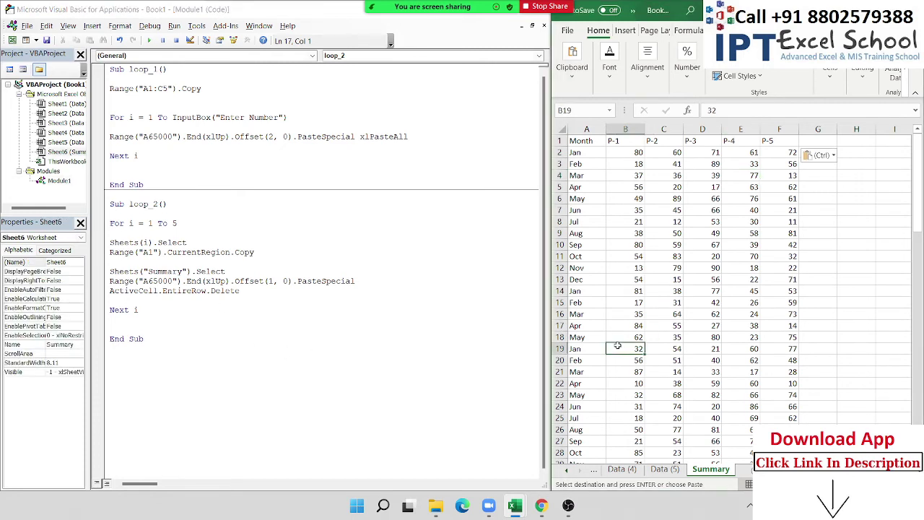
{"action": "key", "text": "Left"}
{"action": "key", "text": "Down"}
{"action": "key", "text": "ctrl+shift+Right"}
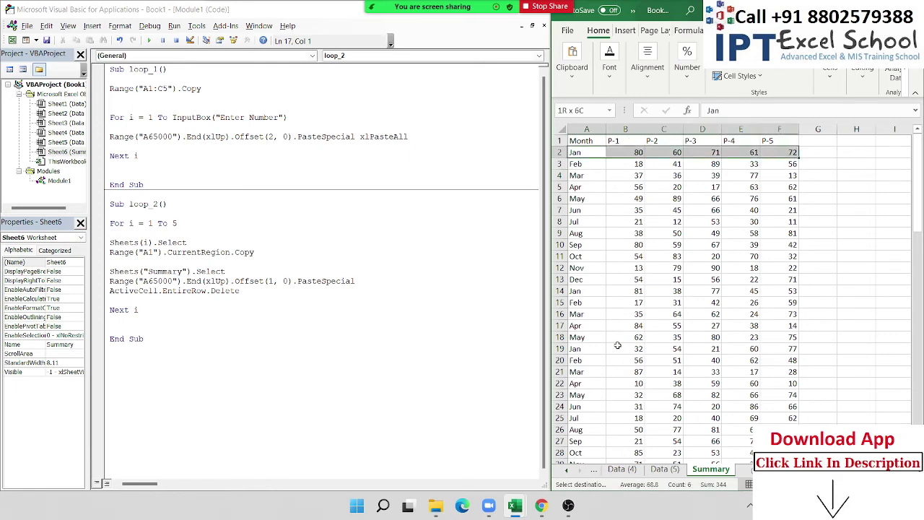
{"action": "key", "text": "ctrl+shift+Down"}
{"action": "key", "text": "Delete"}
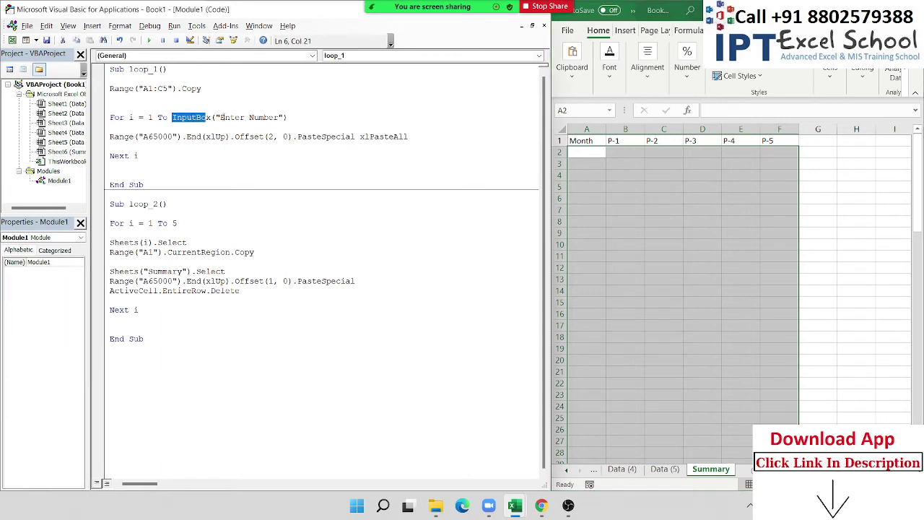
Replace the fixed 5 in loop_2's 'For i = 1 To 5' with Sheets.Count.
{"action": "left_click_drag", "start_coordinate": [171, 117], "coordinate": [293, 117]}
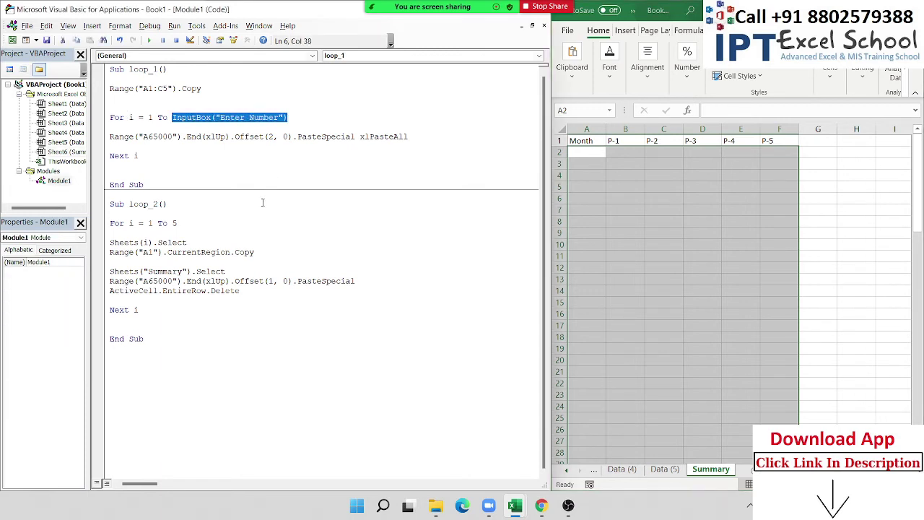
{"action": "double_click", "coordinate": [194, 222]}
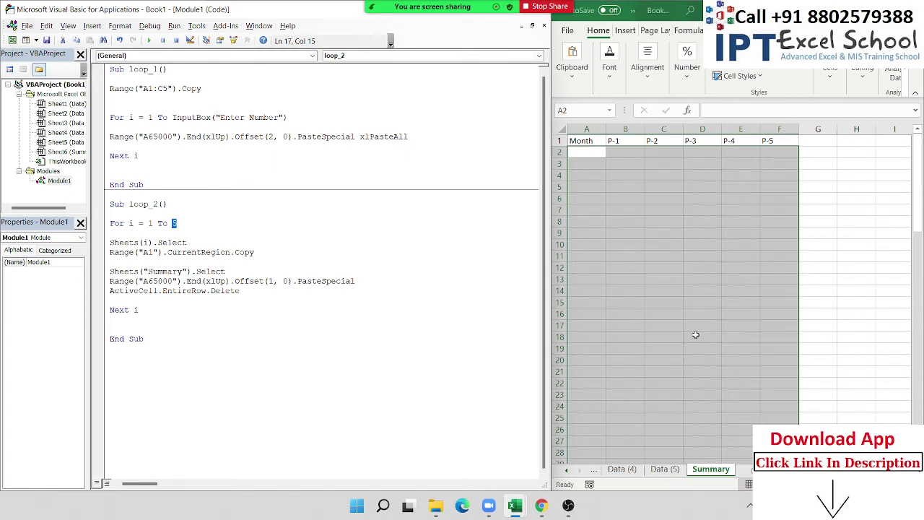
{"action": "type", "text": "sheets"}
{"action": "type", "text": ".Count"}
{"action": "left_click", "coordinate": [290, 261]}
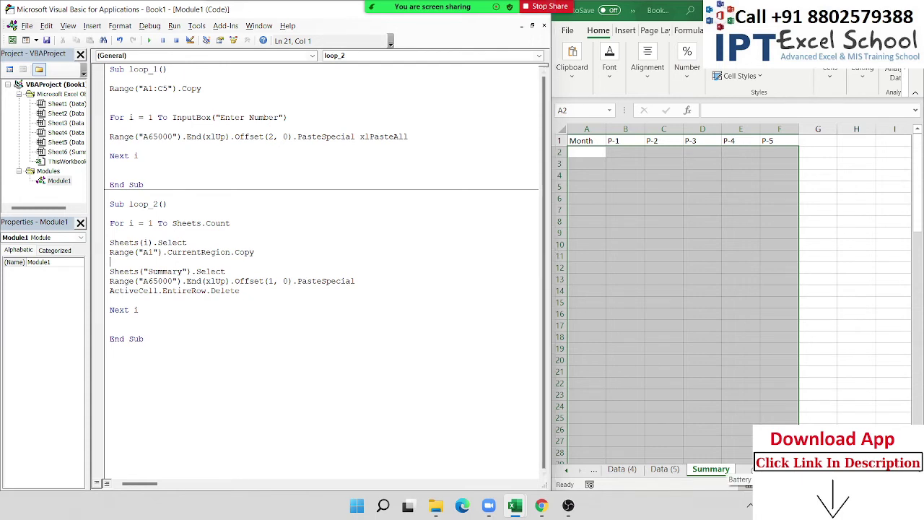
Append ' - 1' so loop_2 runs 'For i = 1 To Sheets.Count - 1'.
{"action": "left_click", "coordinate": [718, 475]}
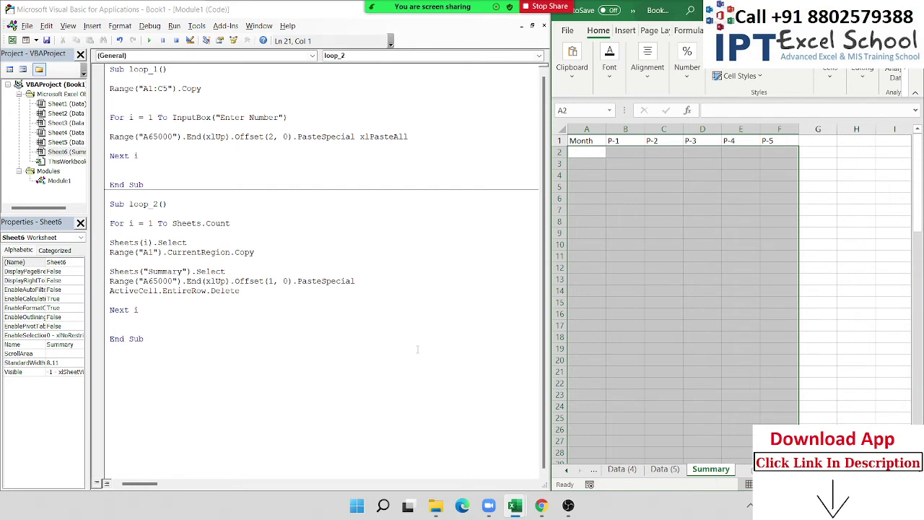
{"action": "left_click", "coordinate": [267, 228]}
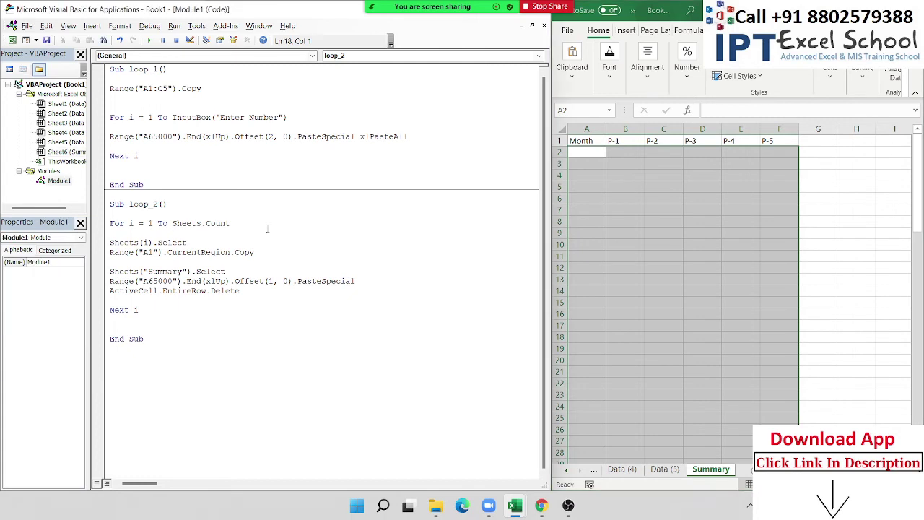
{"action": "left_click", "coordinate": [252, 228]}
{"action": "type", "text": "- 1"}
{"action": "left_click", "coordinate": [259, 261]}
Browse the workbook's sheet tabs to confirm Summary is the last sheet.
{"action": "left_click", "coordinate": [566, 469]}
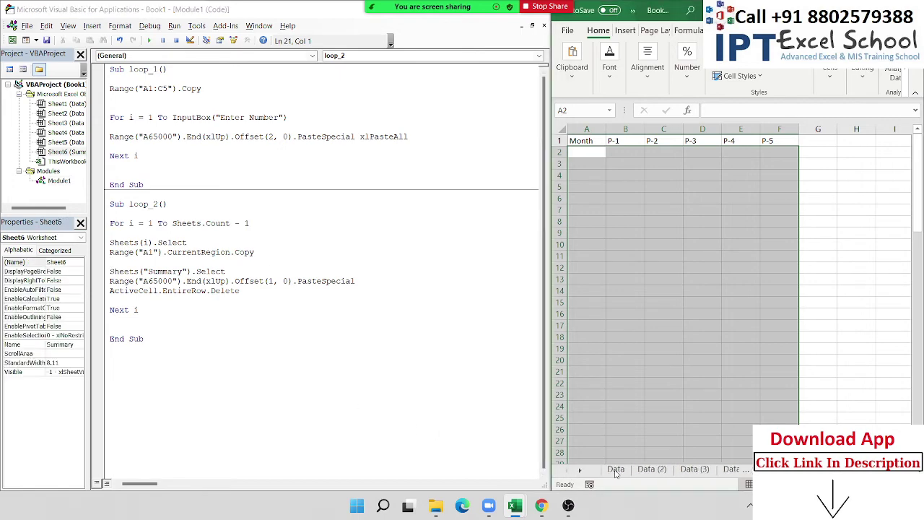
{"action": "left_click", "coordinate": [615, 469]}
{"action": "left_click", "coordinate": [651, 469]}
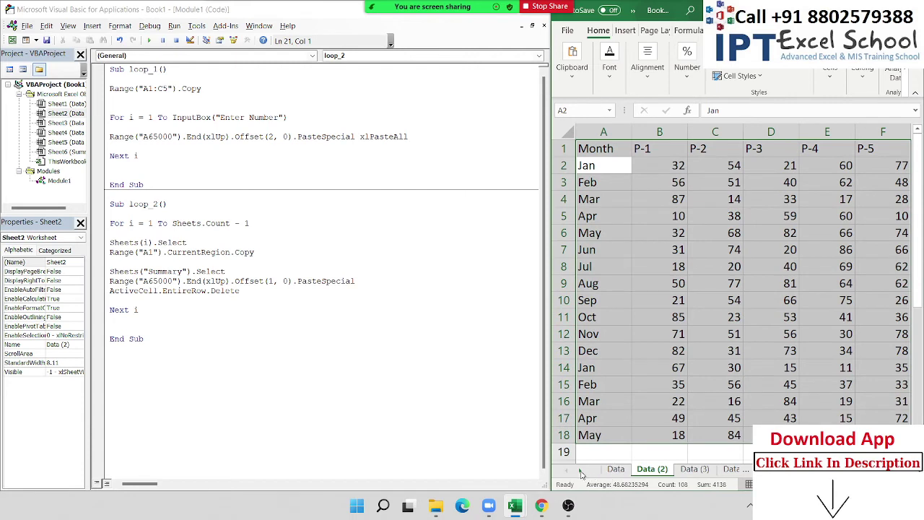
{"action": "left_click", "coordinate": [581, 469]}
{"action": "left_click", "coordinate": [580, 469]}
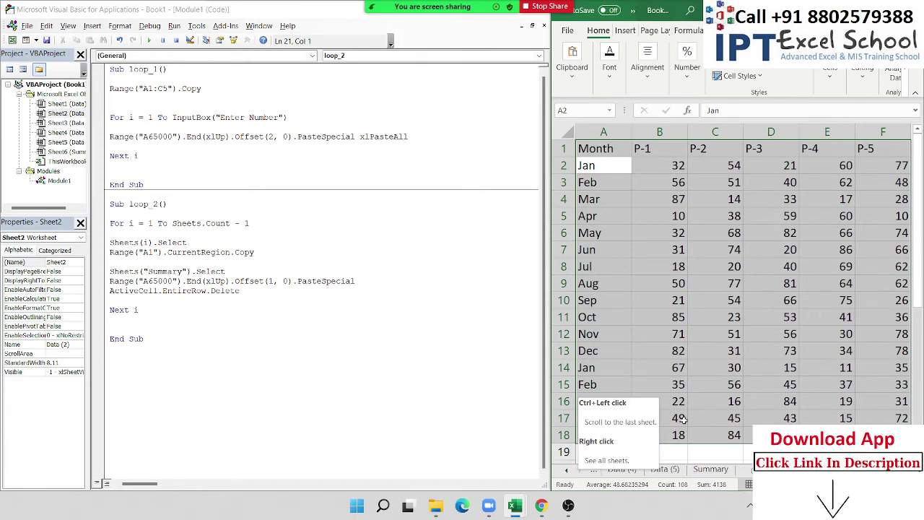
{"action": "left_click", "coordinate": [769, 350]}
{"action": "left_click", "coordinate": [714, 469]}
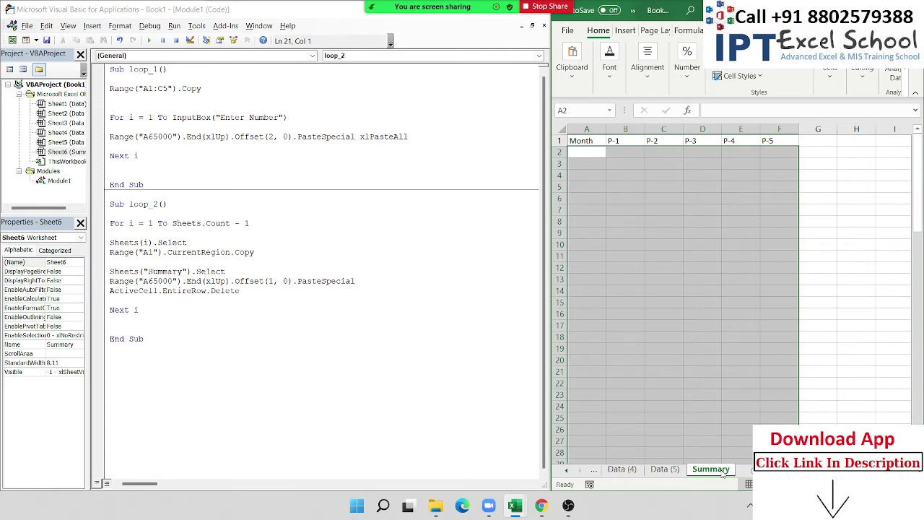
Drop the '- 1' from the limit and add the line If Sheets(i).Name <> "Summary" Then.
{"action": "left_click", "coordinate": [277, 232]}
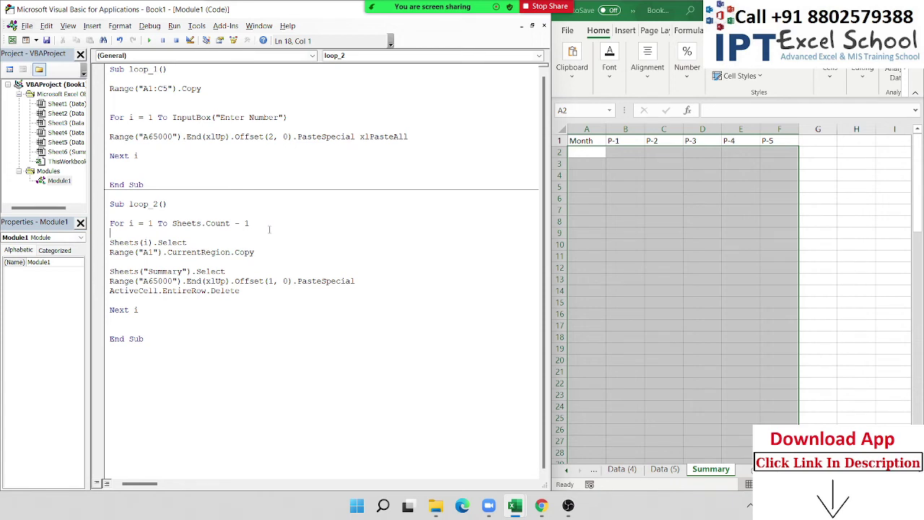
{"action": "left_click", "coordinate": [261, 223]}
{"action": "key", "text": "BackSpace"}
{"action": "key", "text": "BackSpace"}
{"action": "key", "text": "BackSpace"}
{"action": "key", "text": "Return"}
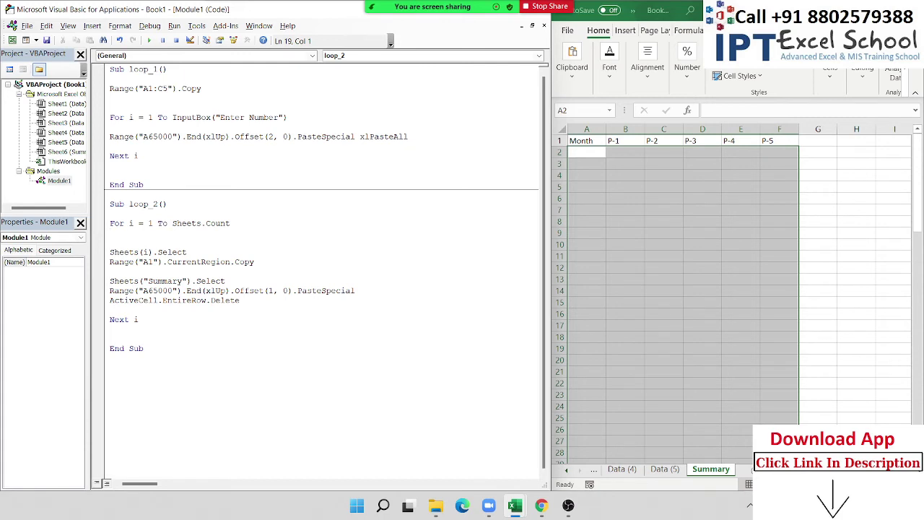
{"action": "type", "text": "I"}
{"action": "type", "text": "f "}
{"action": "type", "text": "sheets"}
{"action": "type", "text": "(i)."}
{"action": "type", "text": "nam"}
{"action": "type", "text": "e "}
{"action": "type", "text": "<> "}
{"action": "type", "text": "\"Sum"}
{"action": "type", "text": "mary"}
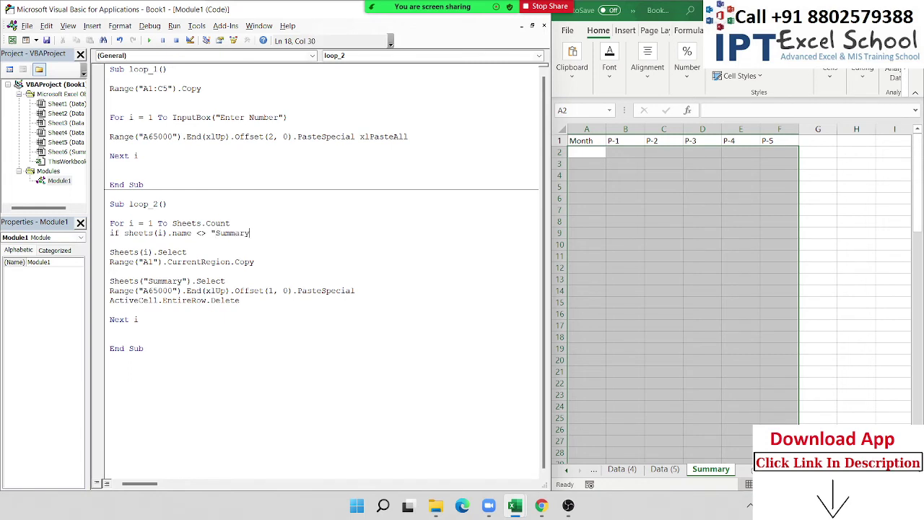
{"action": "type", "text": "\" then"}
Add End If after the loop body and tidy the blank lines inside the If block.
{"action": "left_click", "coordinate": [157, 311]}
{"action": "type", "text": "End "}
{"action": "type", "text": "If"}
{"action": "key", "text": "Return"}
{"action": "key", "text": "Return"}
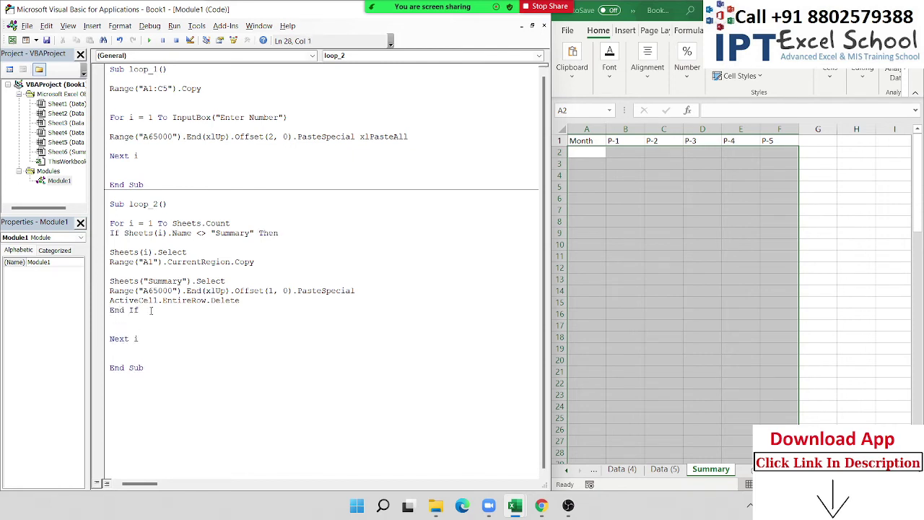
{"action": "left_click", "coordinate": [133, 245]}
{"action": "key", "text": "Delete"}
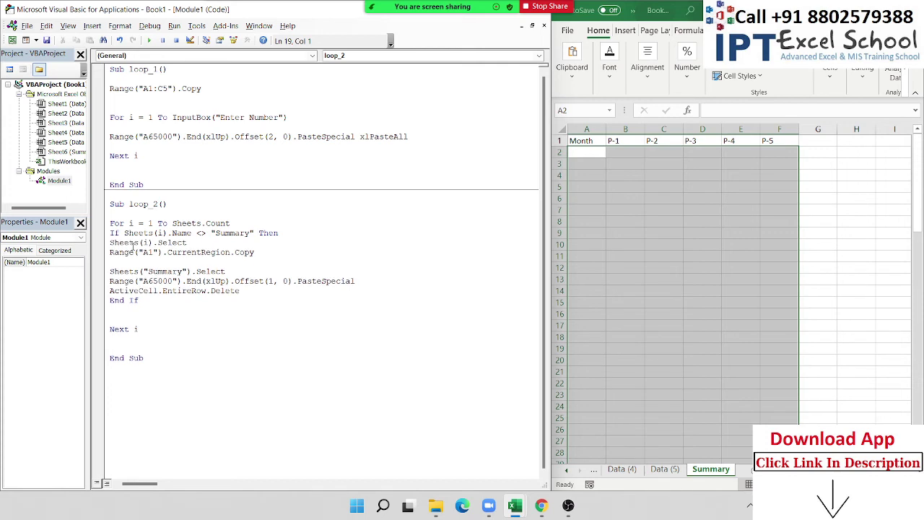
{"action": "key", "text": "Down"}
{"action": "key", "text": "Down"}
{"action": "key", "text": "Delete"}
{"action": "key", "text": "Up"}
{"action": "key", "text": "Up"}
{"action": "key", "text": "Up"}
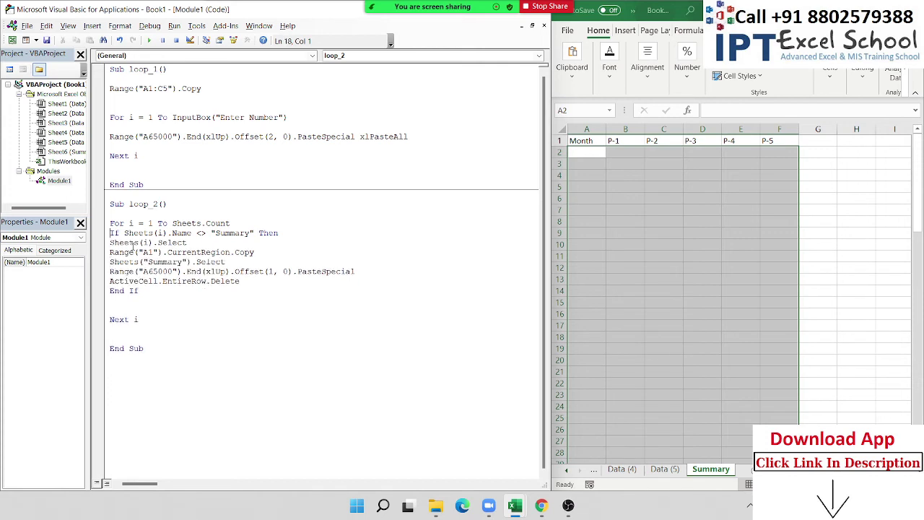
{"action": "key", "text": "Return"}
{"action": "key", "text": "Up"}
{"action": "key", "text": "shift+Up"}
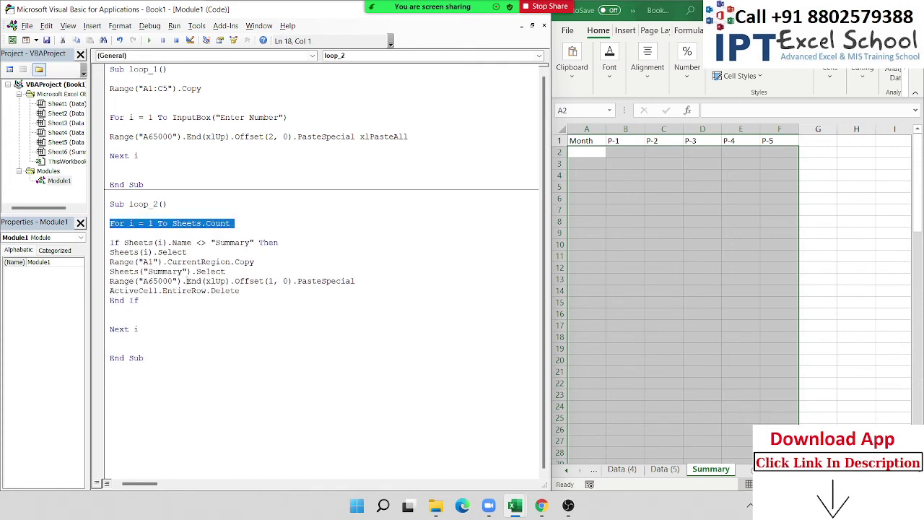
Highlight If, End If, Sheets, Name and the <> operator to explain the condition.
{"action": "double_click", "coordinate": [120, 328]}
{"action": "double_click", "coordinate": [114, 243]}
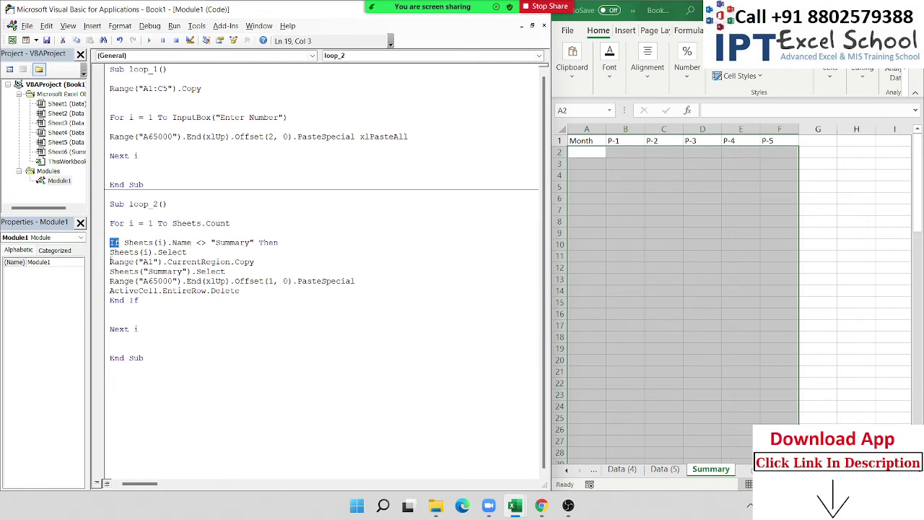
{"action": "double_click", "coordinate": [114, 300]}
{"action": "left_click", "coordinate": [113, 300]}
{"action": "double_click", "coordinate": [134, 242]}
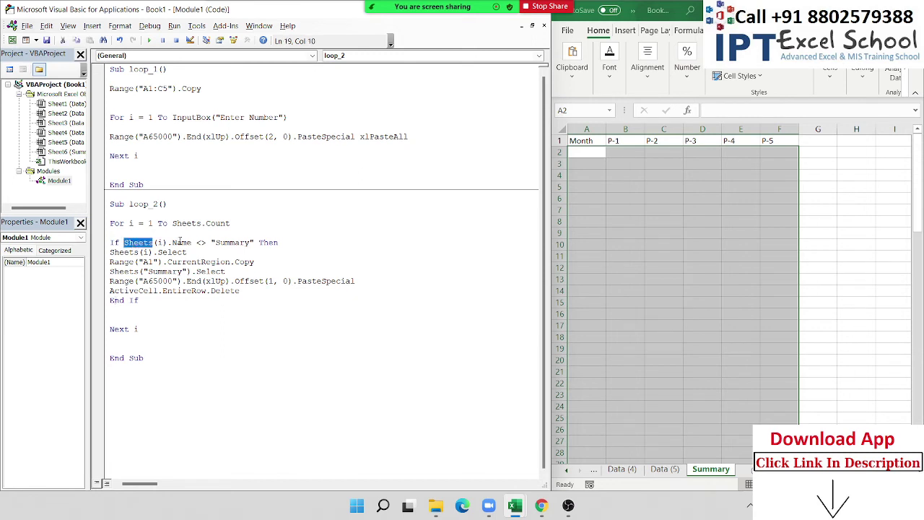
{"action": "double_click", "coordinate": [181, 243]}
{"action": "double_click", "coordinate": [201, 243]}
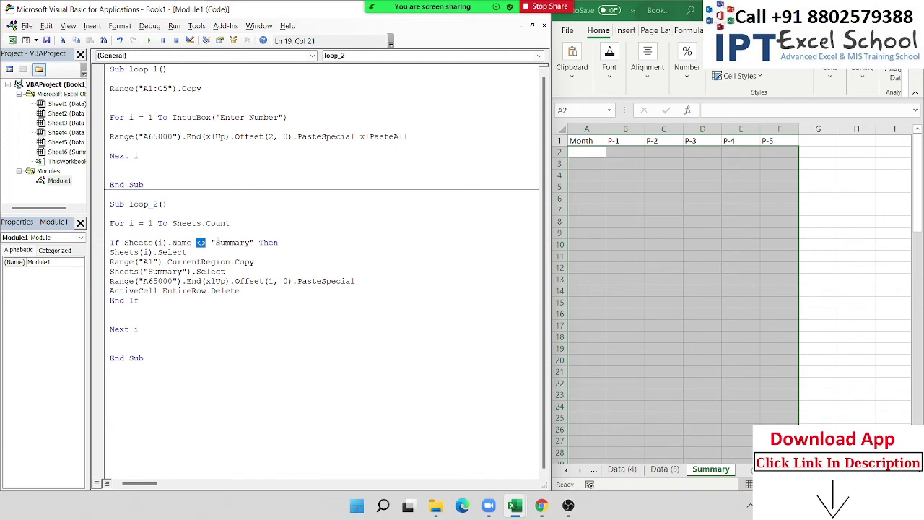
Highlight Summary, Then and the index i in the If-wrapped code.
{"action": "double_click", "coordinate": [232, 243]}
{"action": "double_click", "coordinate": [269, 243]}
{"action": "double_click", "coordinate": [144, 251]}
{"action": "left_click", "coordinate": [151, 271]}
Run loop_2 to stack every other sheet's Jan–Dec rows onto Summary.
{"action": "left_click", "coordinate": [149, 262]}
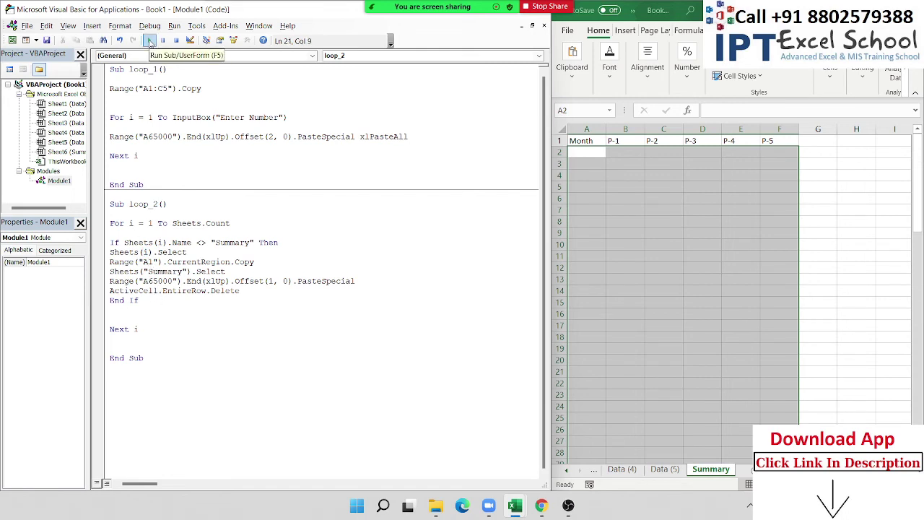
{"action": "left_click", "coordinate": [150, 42]}
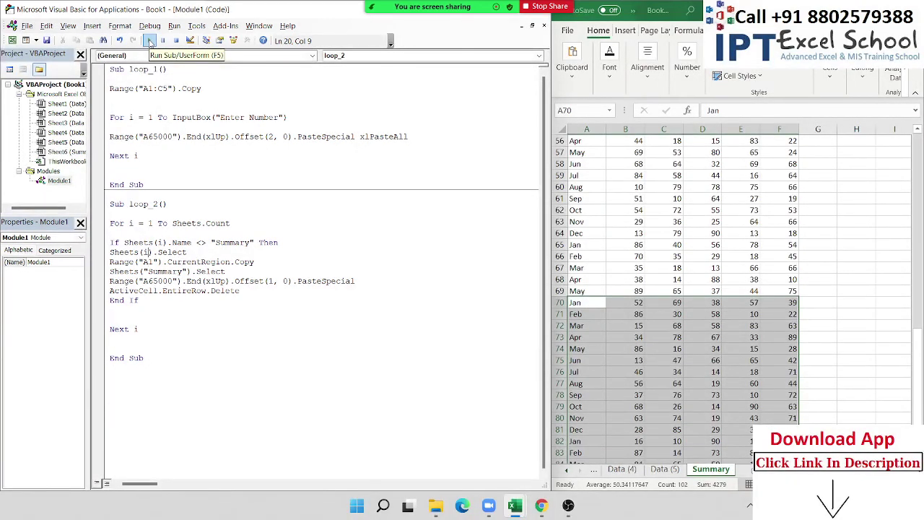
{"action": "key", "text": "Up"}
{"action": "key", "text": "Up"}
{"action": "key", "text": "Up"}
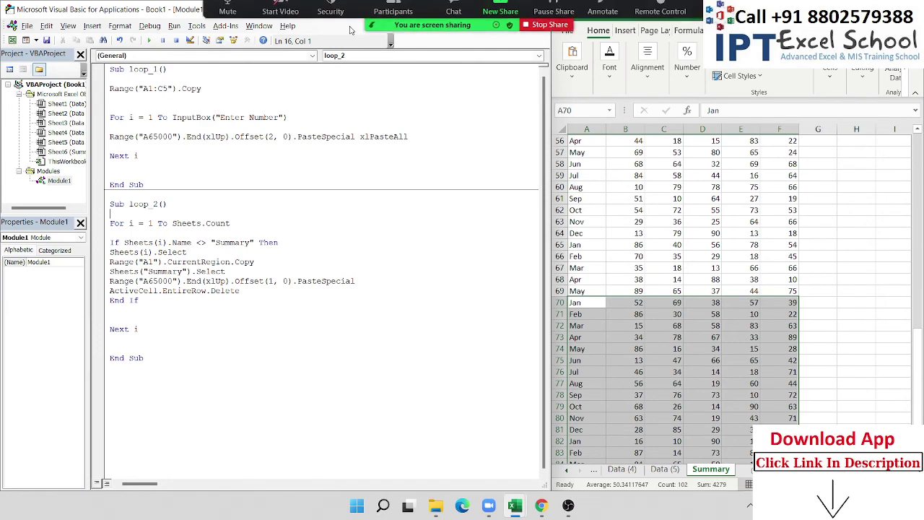
{"action": "left_click", "coordinate": [655, 254]}
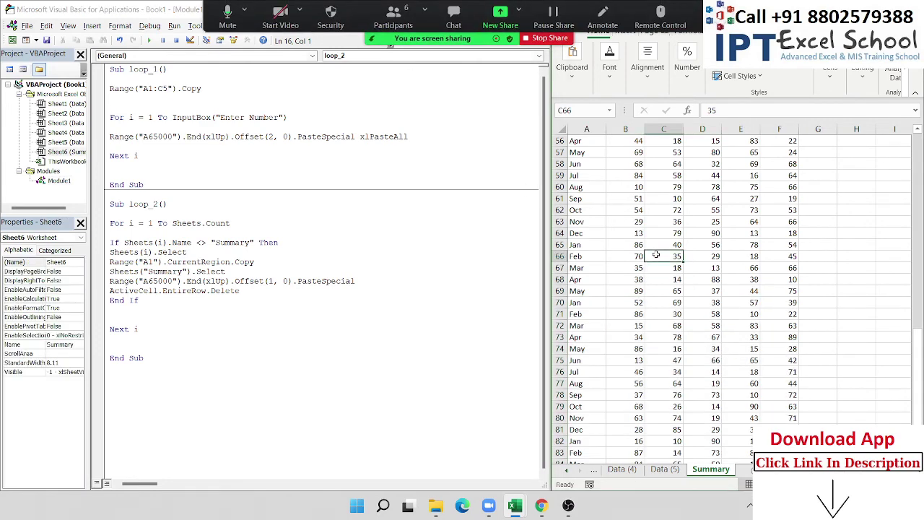
{"action": "key", "text": "ctrl+Up"}
{"action": "key", "text": "ctrl+Left"}
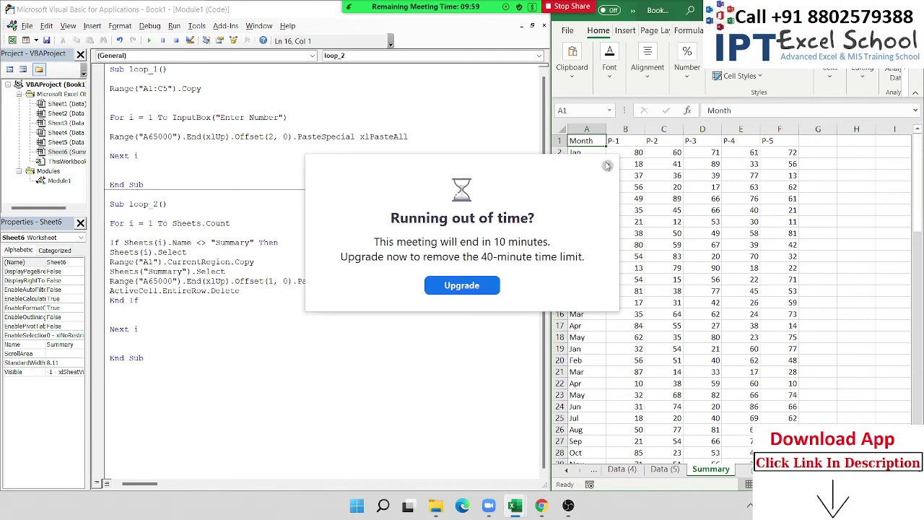
{"action": "left_click", "coordinate": [607, 166]}
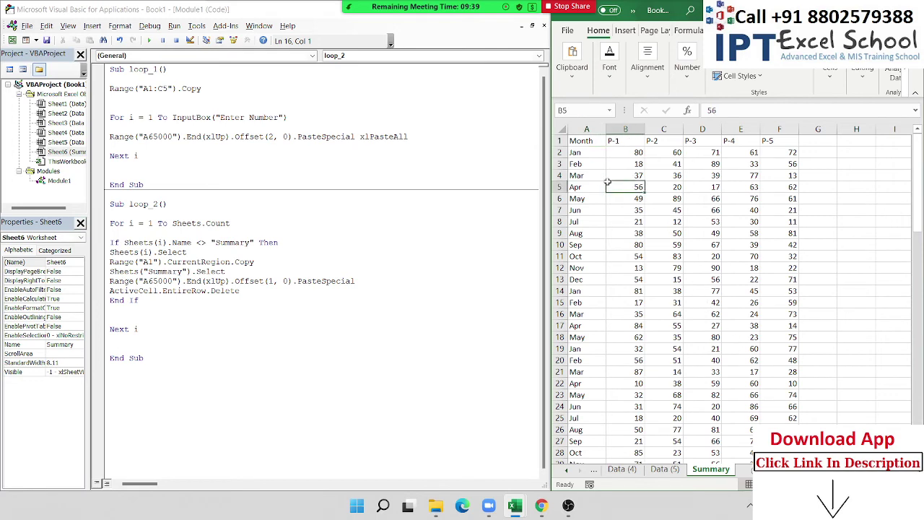
{"action": "left_click_drag", "start_coordinate": [608, 184], "coordinate": [606, 372]}
{"action": "key", "text": "ctrl+Down"}
{"action": "key", "text": "ctrl+Up"}
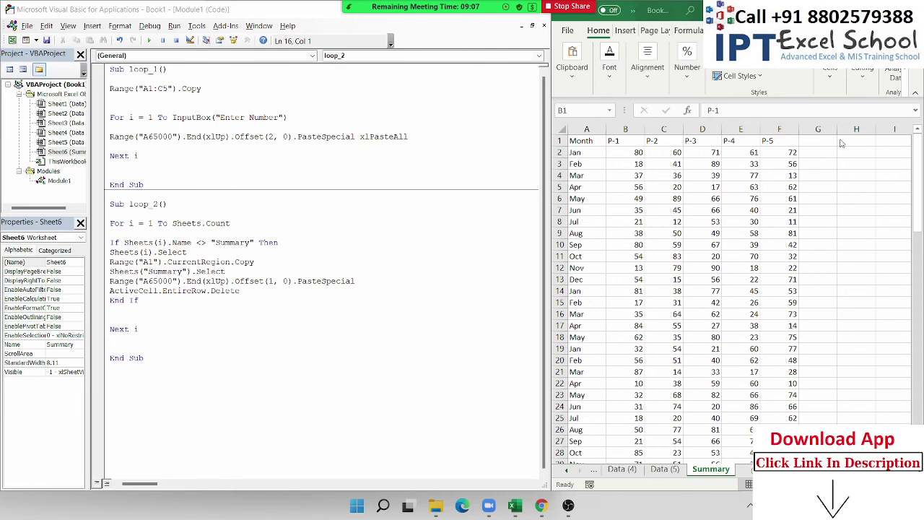
Add the header Sheet_Name in cell G1 of Summary.
{"action": "left_click_drag", "start_coordinate": [166, 311], "coordinate": [109, 243]}
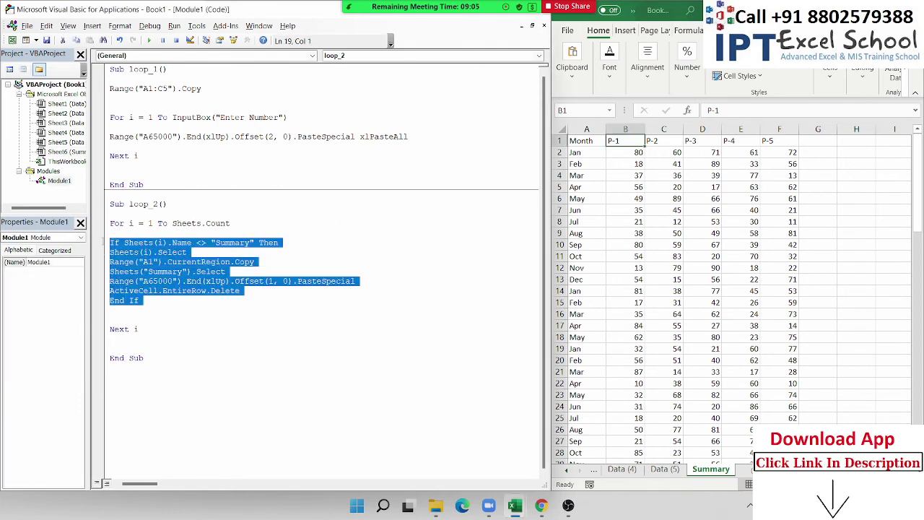
{"action": "left_click", "coordinate": [816, 142]}
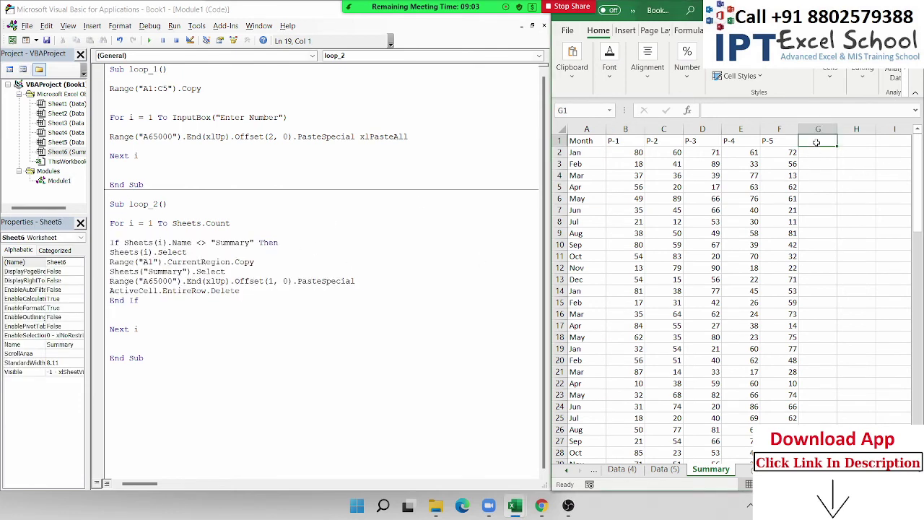
{"action": "type", "text": "Sheet_"}
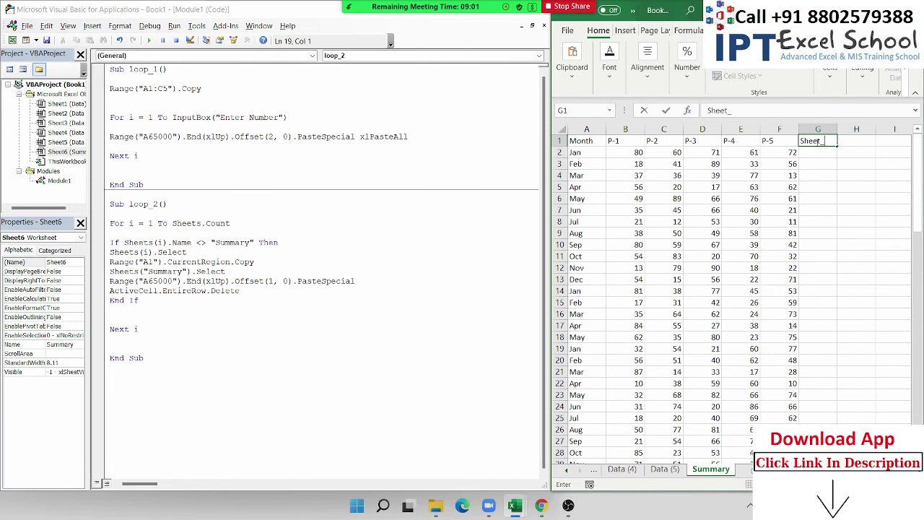
{"action": "type", "text": "2"}
{"action": "key", "text": "BackSpace"}
{"action": "type", "text": "Name"}
{"action": "key", "text": "Return"}
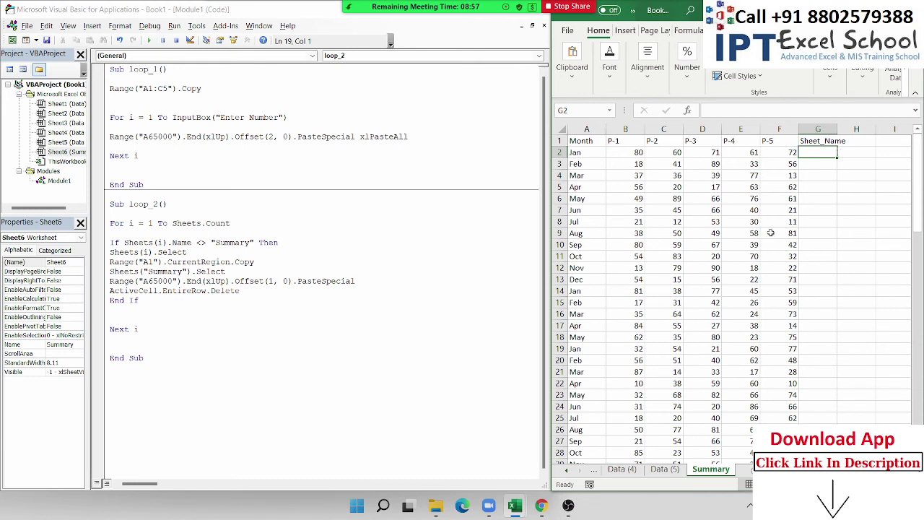
Enter Data in G2 and fill it down column G to row 18.
{"action": "type", "text": "Data"}
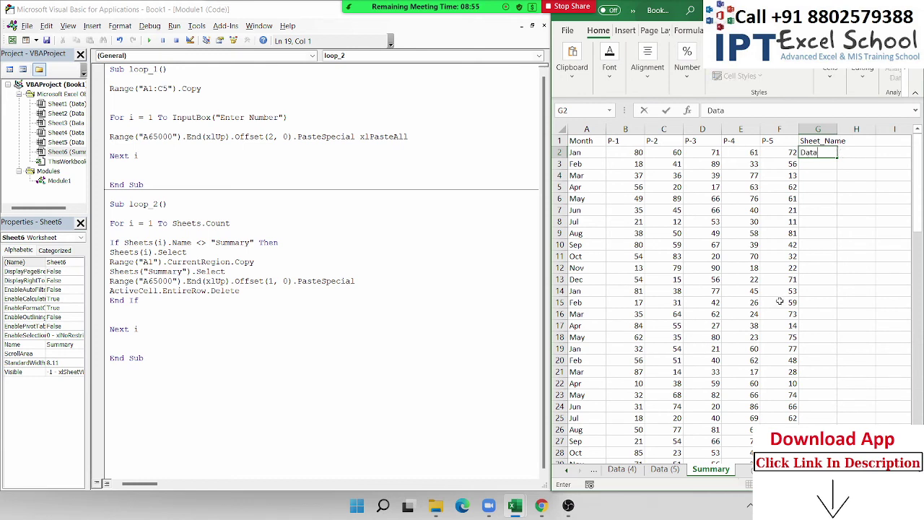
{"action": "left_click", "coordinate": [823, 246]}
{"action": "left_click_drag", "start_coordinate": [819, 152], "coordinate": [827, 333]}
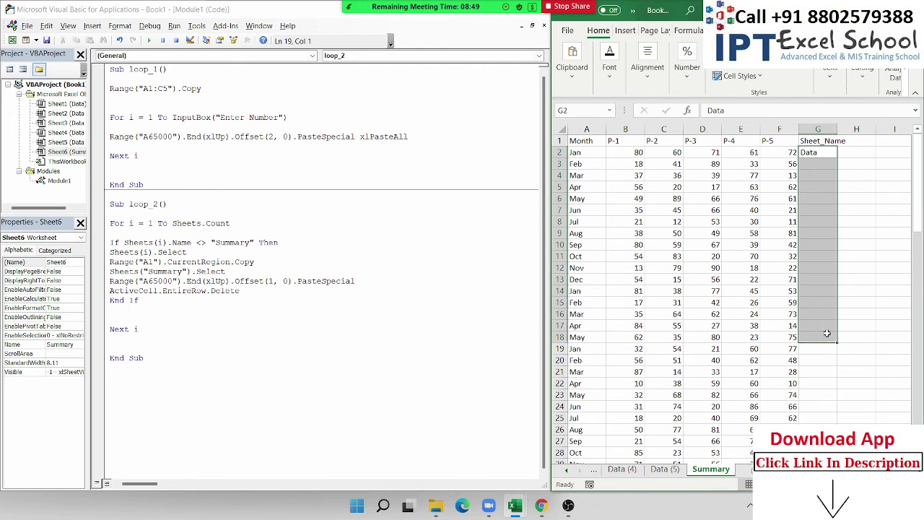
{"action": "key", "text": "ctrl+d"}
{"action": "left_click", "coordinate": [823, 349]}
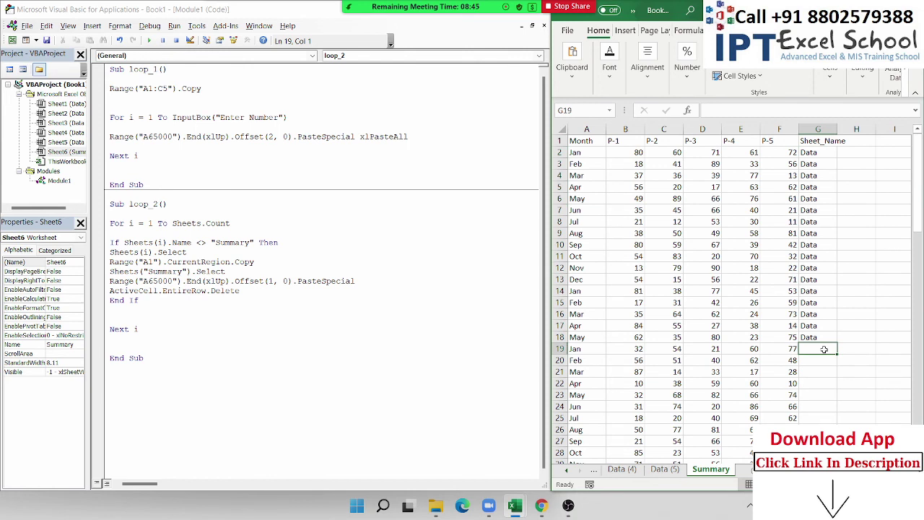
{"action": "key", "text": "ctrl+Up"}
{"action": "key", "text": "ctrl+Up"}
{"action": "key", "text": "ctrl+Down"}
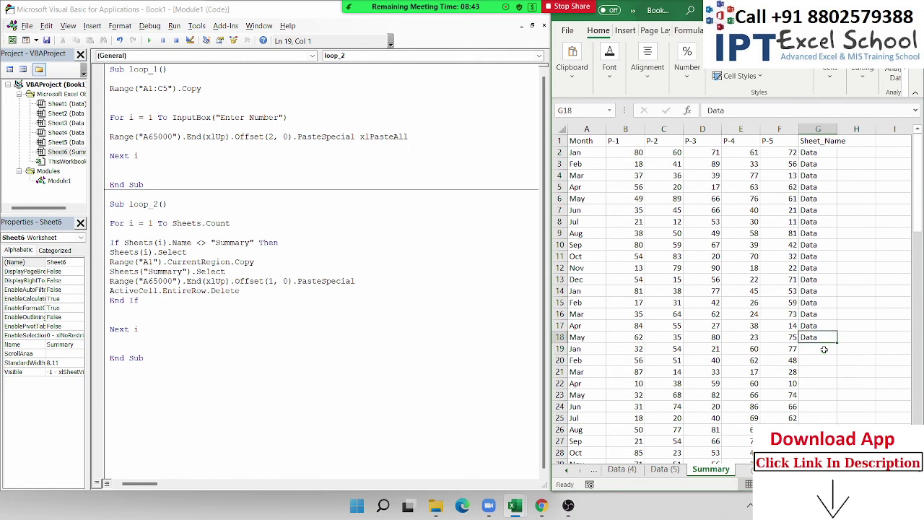
{"action": "key", "text": "ctrl+Up"}
Select from A2 to the last consolidated row and delete the data.
{"action": "key", "text": "ctrl+Left"}
{"action": "key", "text": "Down"}
{"action": "key", "text": "ctrl+shift+Right"}
{"action": "key", "text": "ctrl+shift+Down"}
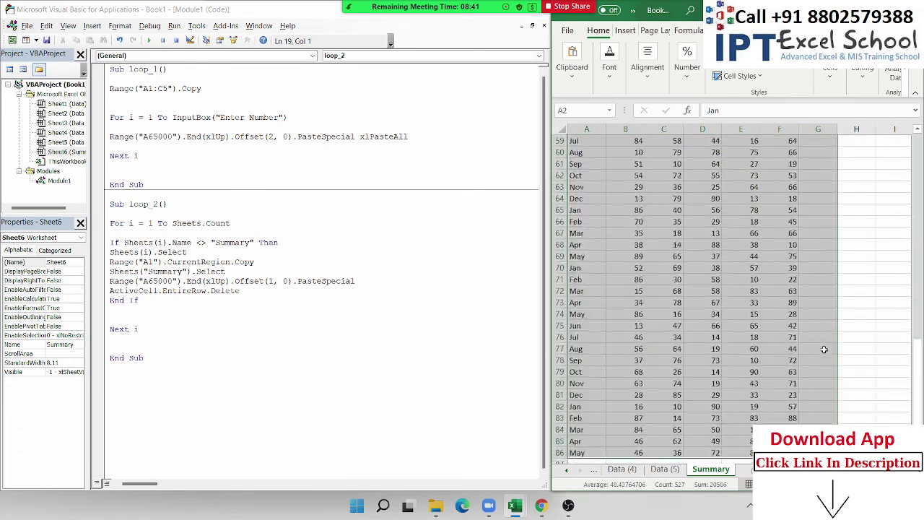
{"action": "key", "text": "Delete"}
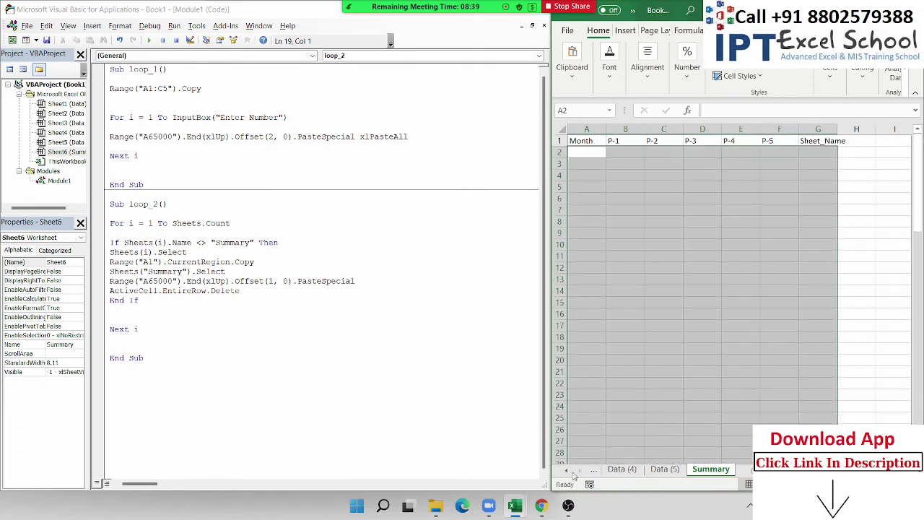
Copy the whole table from the Data sheet.
{"action": "left_click", "coordinate": [570, 470]}
{"action": "left_click", "coordinate": [573, 470]}
{"action": "left_click", "coordinate": [573, 471]}
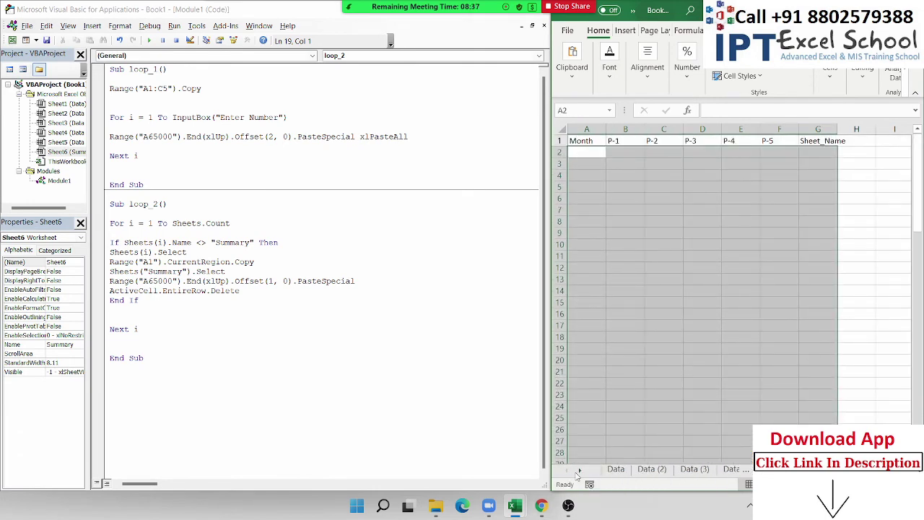
{"action": "left_click", "coordinate": [616, 469]}
{"action": "left_click", "coordinate": [596, 159]}
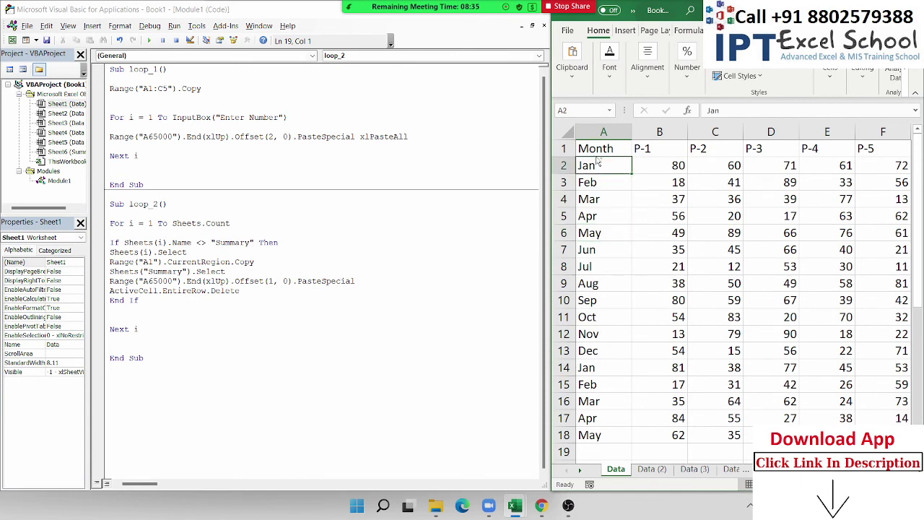
{"action": "key", "text": "ctrl+a"}
{"action": "key", "text": "ctrl+c"}
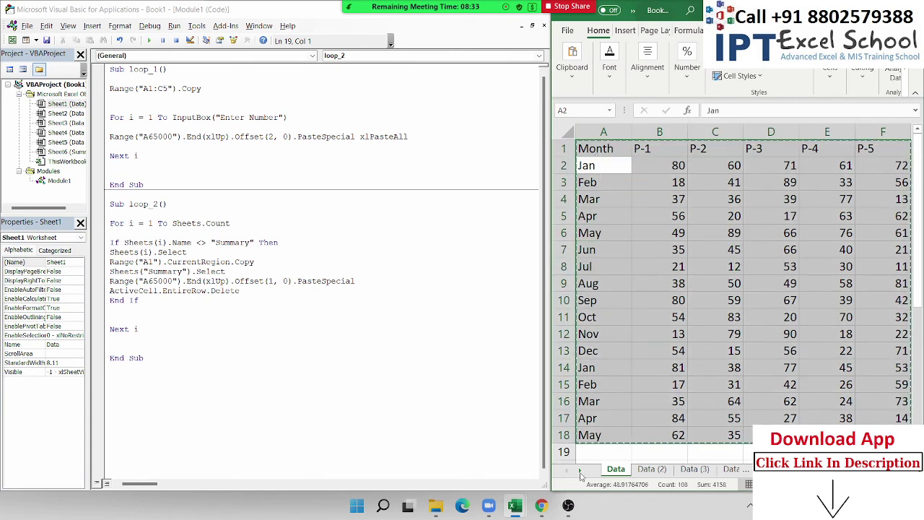
Paste it onto Summary and delete the duplicate header in row 2.
{"action": "left_click", "coordinate": [580, 470]}
{"action": "left_click", "coordinate": [579, 469]}
{"action": "left_click", "coordinate": [580, 470]}
{"action": "left_click", "coordinate": [710, 470]}
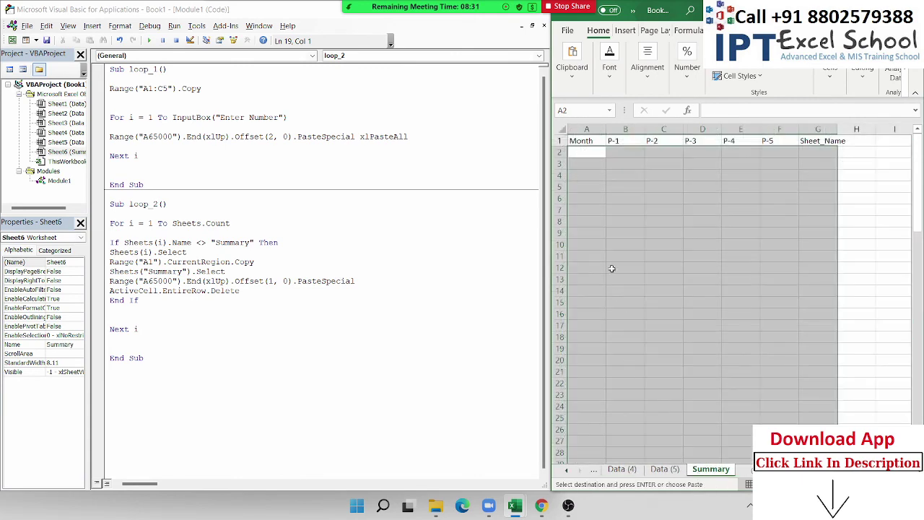
{"action": "key", "text": "ctrl+v"}
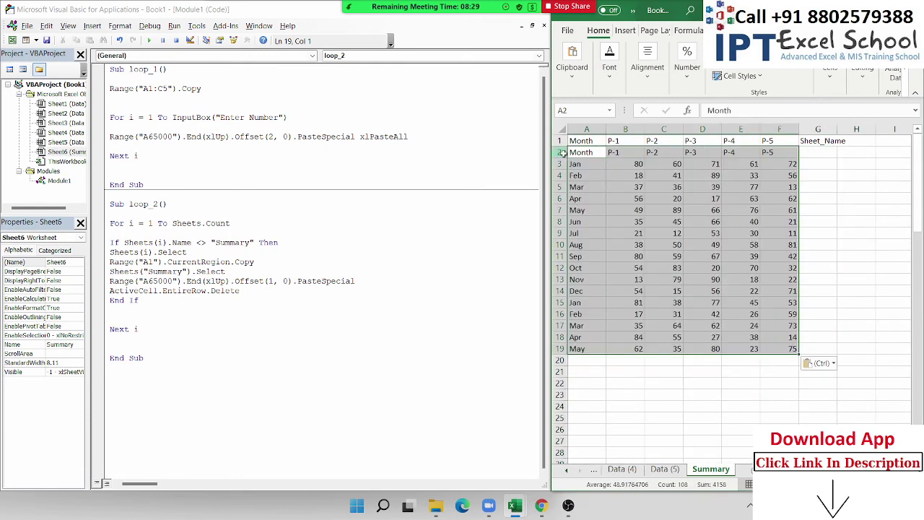
{"action": "left_click", "coordinate": [560, 152]}
{"action": "key", "text": "ctrl+minus"}
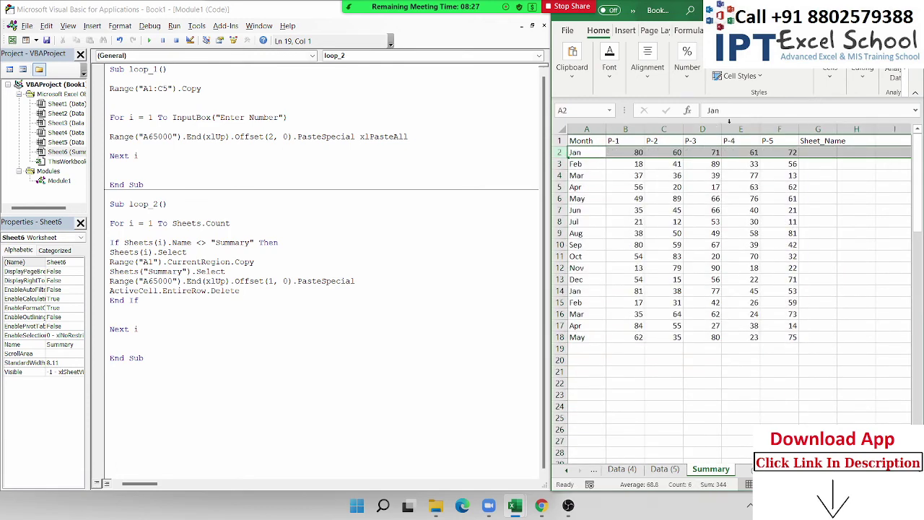
Enter 'Data (4)' in G2 and fill it down to G18.
{"action": "left_click", "coordinate": [823, 153]}
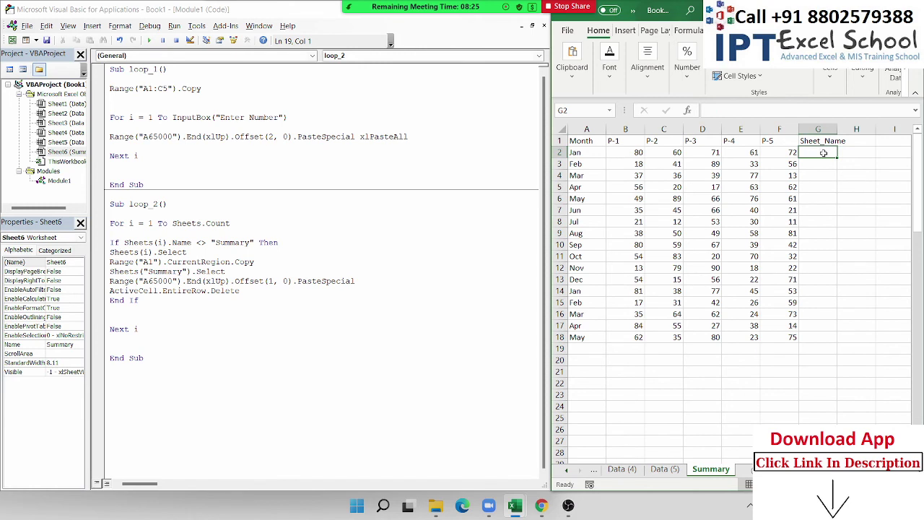
{"action": "type", "text": "Data (4)"}
{"action": "key", "text": "Return"}
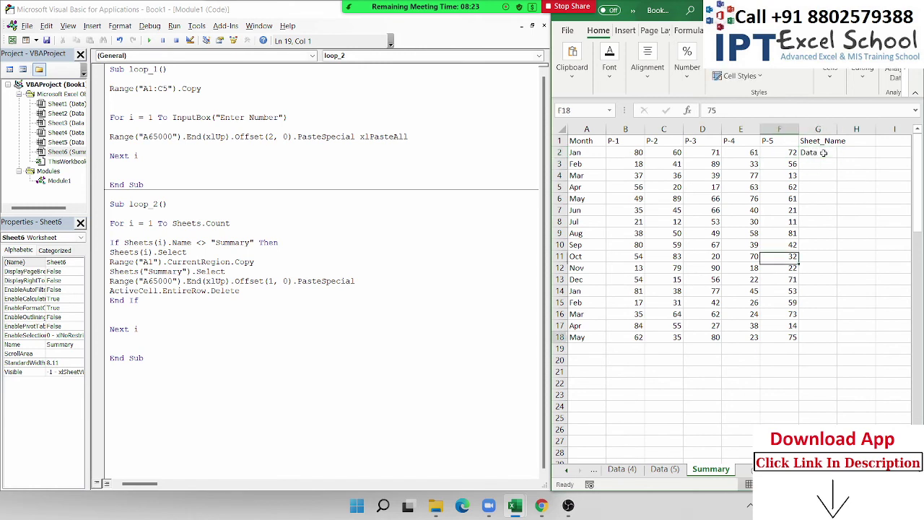
{"action": "left_click_drag", "start_coordinate": [817, 337], "coordinate": [822, 153]}
{"action": "key", "text": "ctrl+d"}
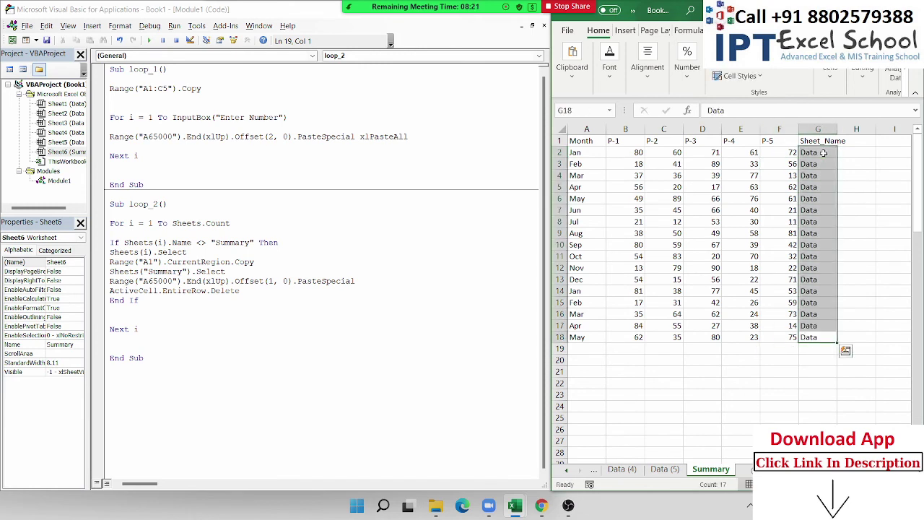
Select the pasted block A2:G18.
{"action": "key", "text": "Down"}
{"action": "key", "text": "Home"}
{"action": "key", "text": "Right"}
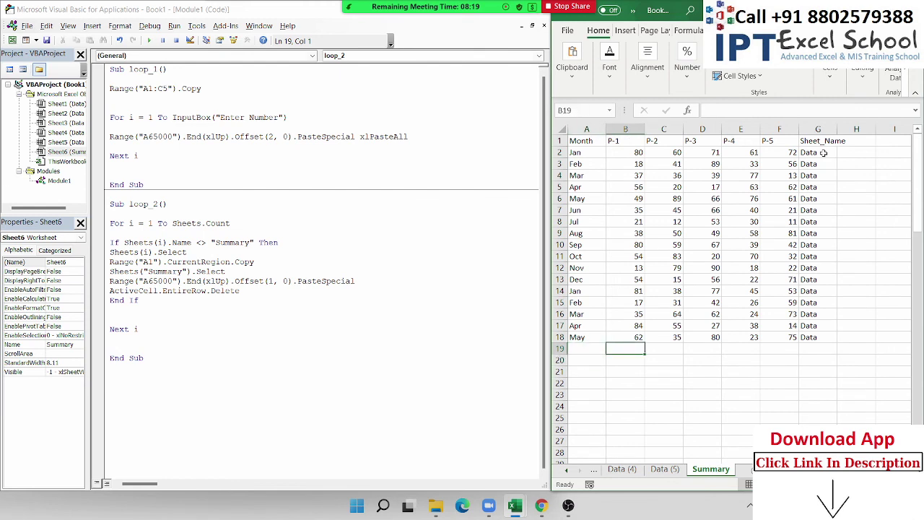
{"action": "key", "text": "Right"}
{"action": "key", "text": "Right"}
{"action": "key", "text": "Right"}
{"action": "key", "text": "Right"}
{"action": "key", "text": "Down"}
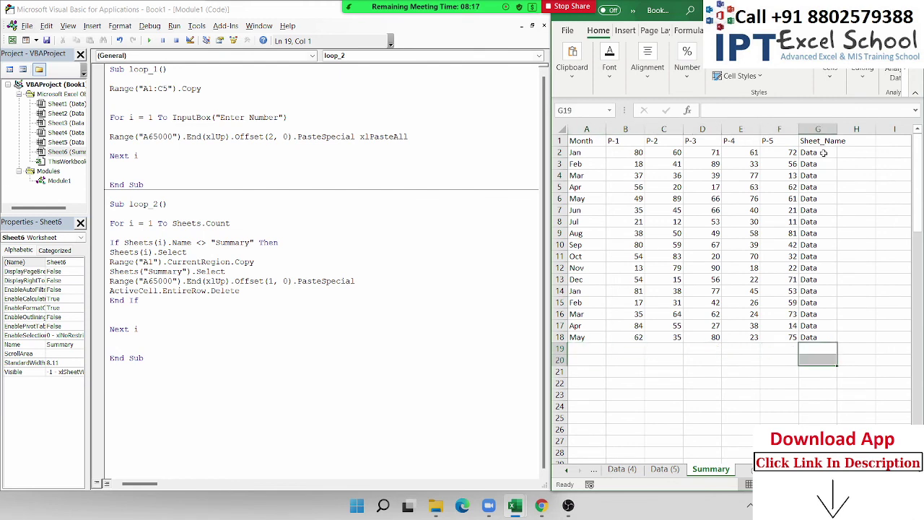
{"action": "key", "text": "Up"}
{"action": "key", "text": "Up"}
{"action": "left_click", "coordinate": [823, 152]}
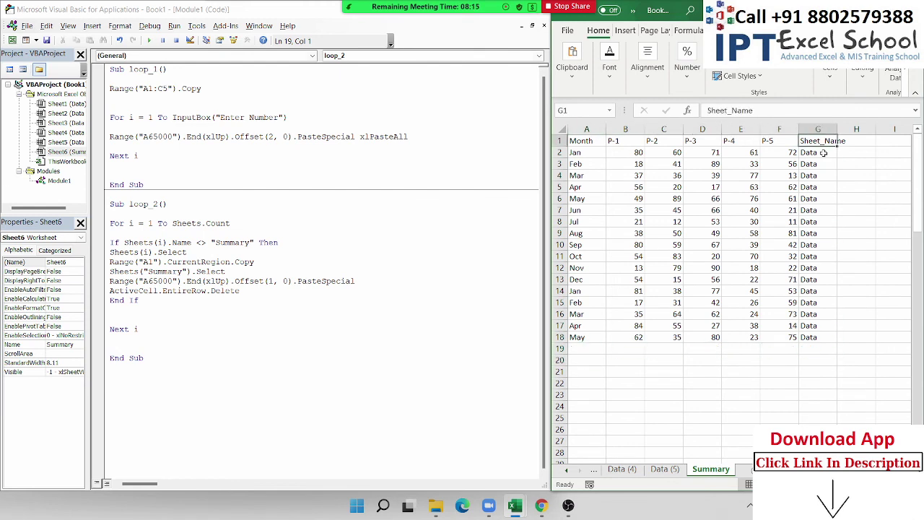
{"action": "key", "text": "Home"}
{"action": "key", "text": "ctrl+shift+End"}
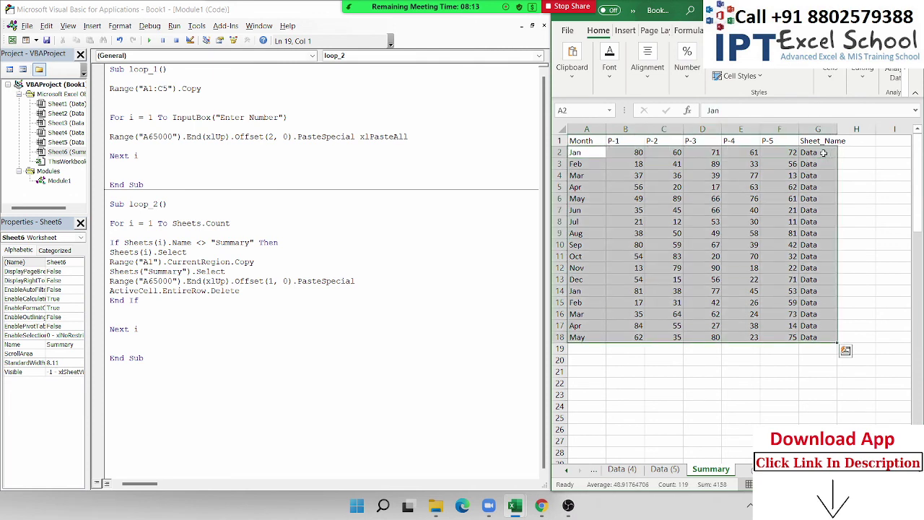
Clear Summary's trial rows 2–18 and display the Data sheet's P-1 to P-5 table.
{"action": "key", "text": "Delete"}
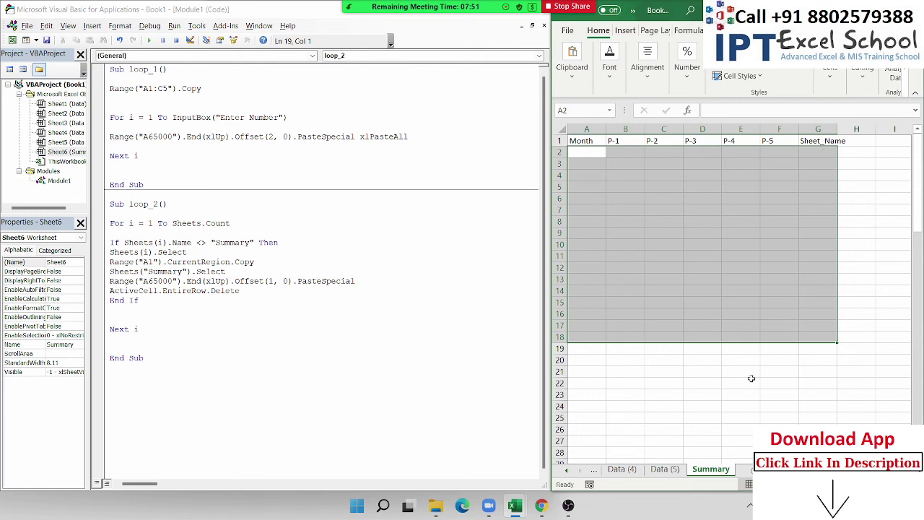
{"action": "left_click", "coordinate": [566, 470]}
{"action": "left_click", "coordinate": [565, 470]}
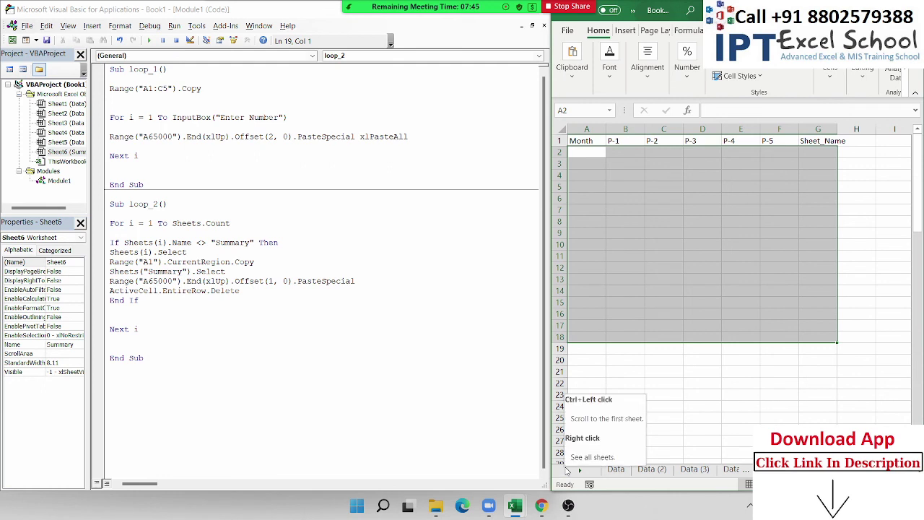
{"action": "left_click", "coordinate": [618, 469]}
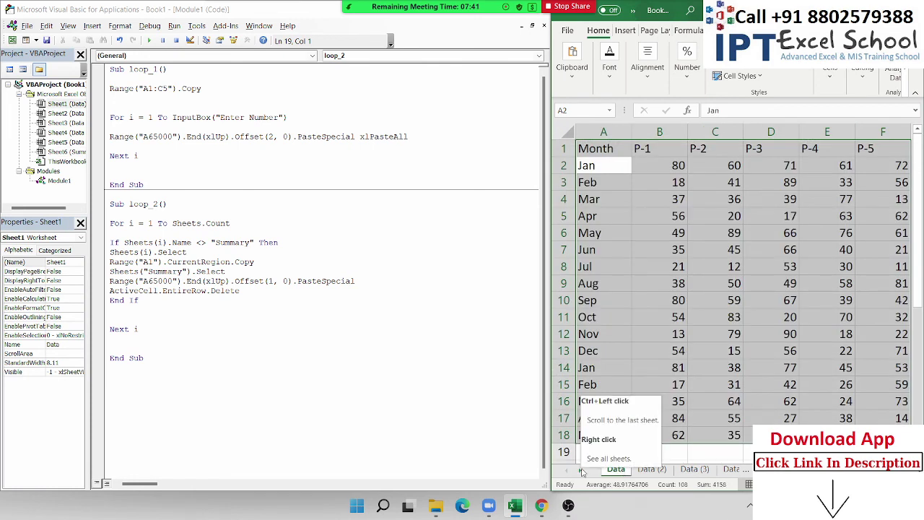
{"action": "left_click", "coordinate": [646, 305]}
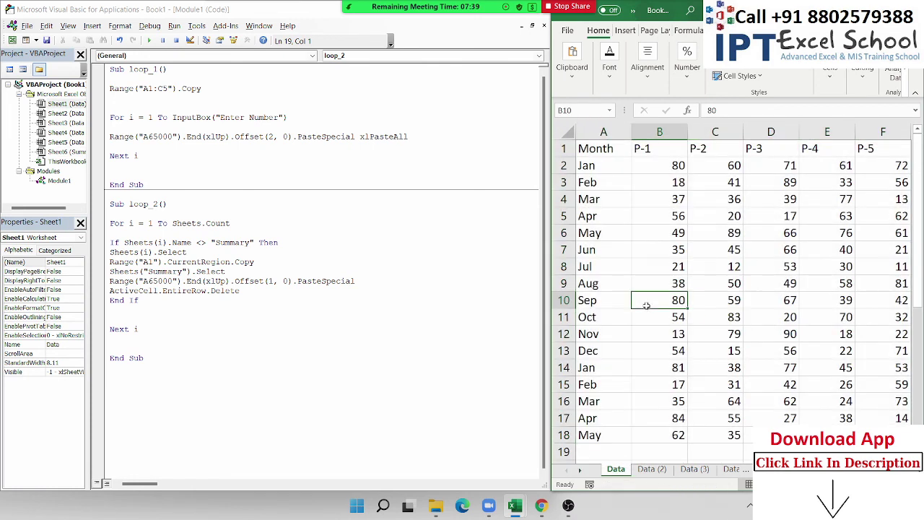
{"action": "left_click", "coordinate": [113, 304], "text": "shift"}
Insert blank lines before End If and before Sheets(i).Select in loop_2.
{"action": "left_click", "coordinate": [112, 303]}
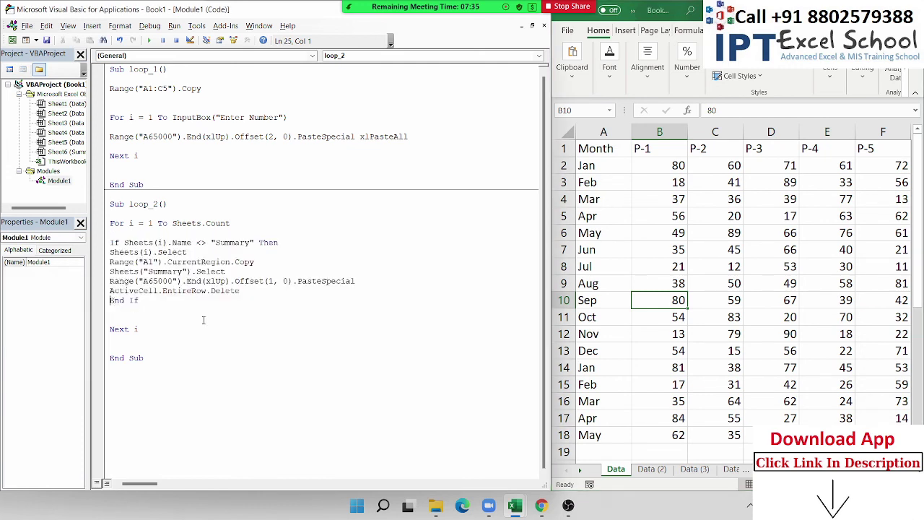
{"action": "key", "text": "Return"}
{"action": "key", "text": "Up"}
{"action": "key", "text": "Up"}
{"action": "key", "text": "Up"}
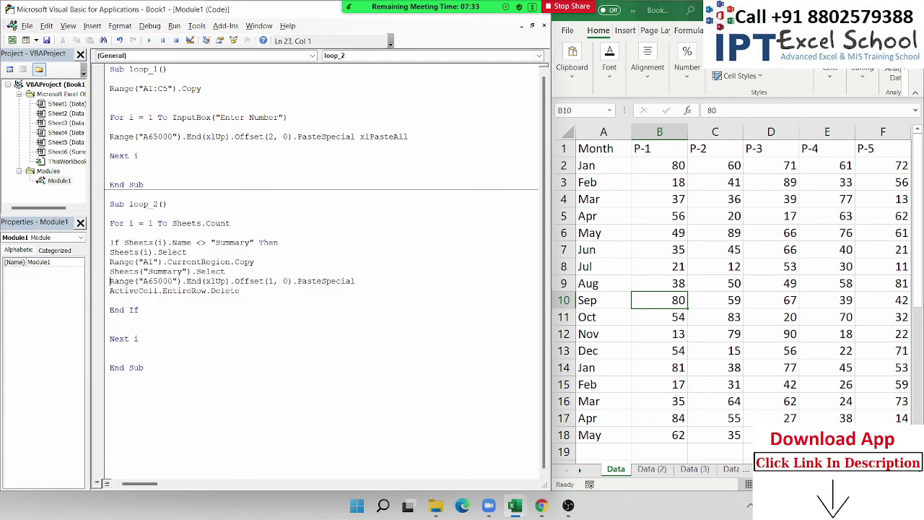
{"action": "key", "text": "Up"}
{"action": "key", "text": "Up"}
{"action": "key", "text": "Up"}
{"action": "key", "text": "Return"}
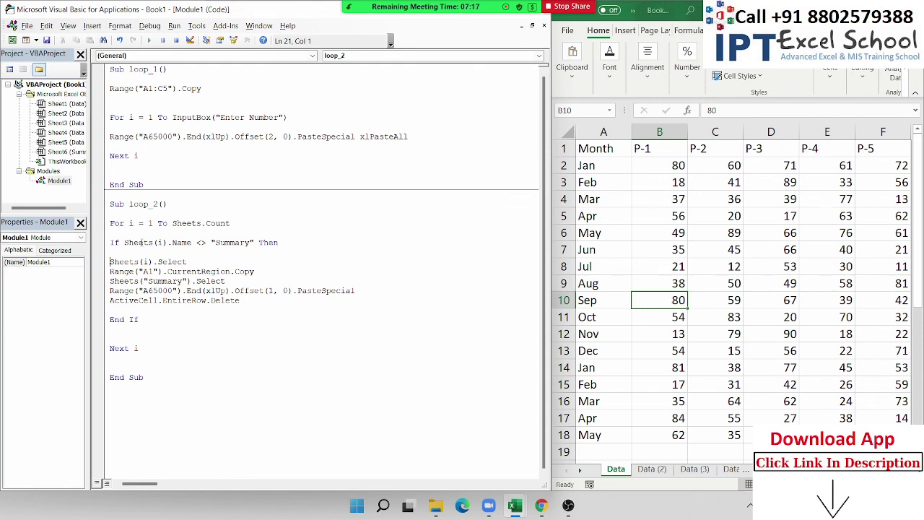
Highlight the not-Summary condition, the copy-paste block and End If, then view Data (2).
{"action": "left_click_drag", "start_coordinate": [137, 243], "coordinate": [248, 243]}
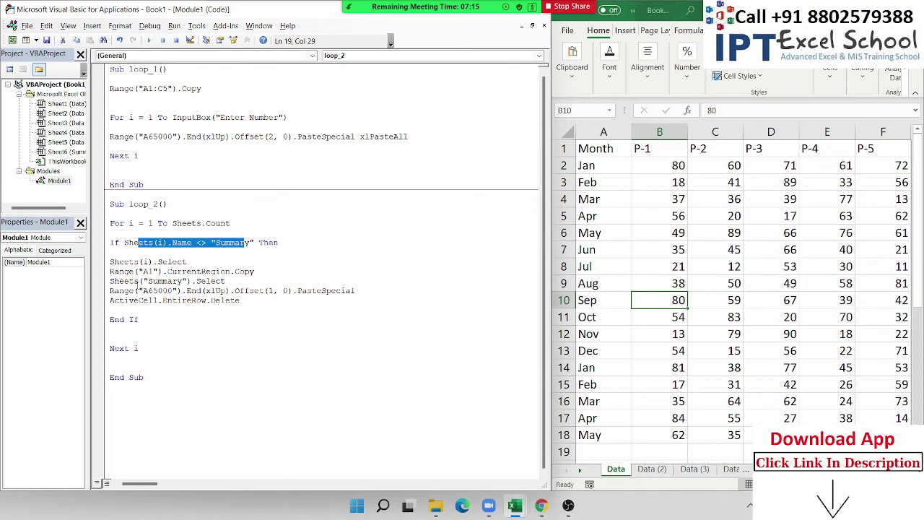
{"action": "left_click_drag", "start_coordinate": [119, 261], "coordinate": [159, 299]}
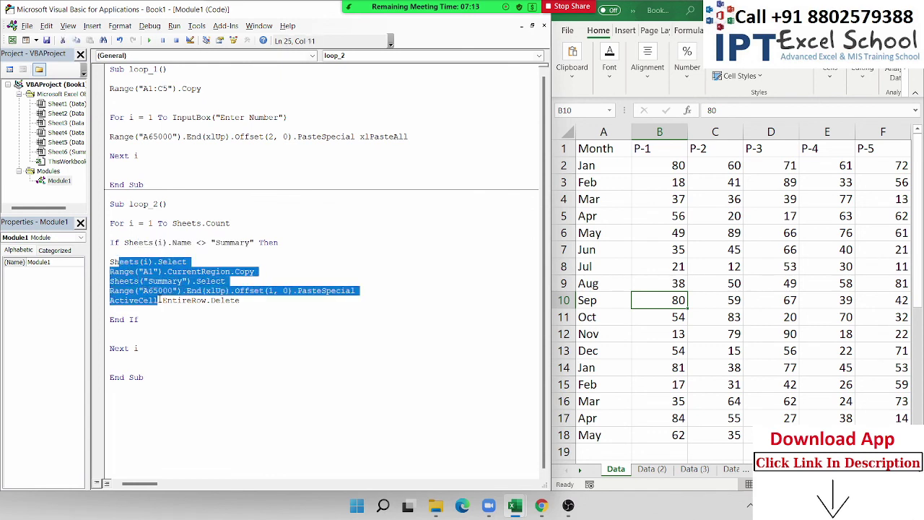
{"action": "left_click", "coordinate": [110, 243]}
{"action": "left_click_drag", "start_coordinate": [123, 242], "coordinate": [249, 243]}
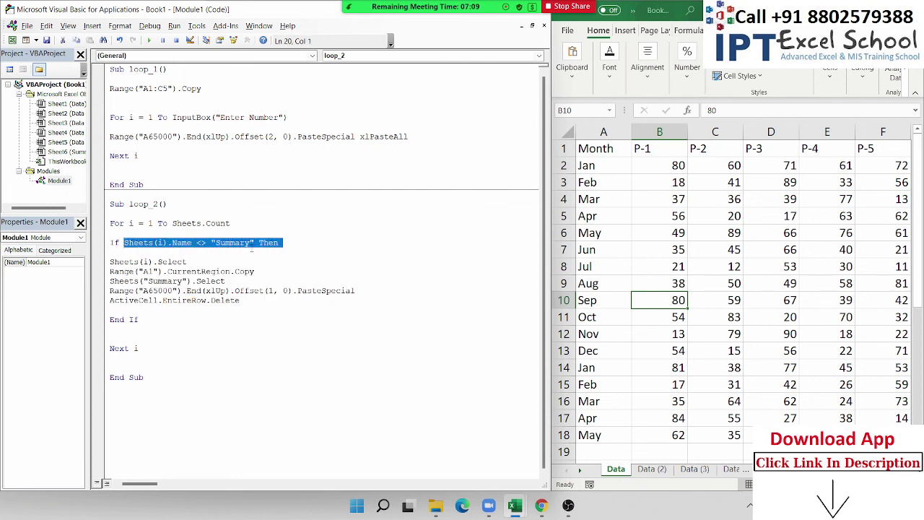
{"action": "left_click", "coordinate": [275, 243]}
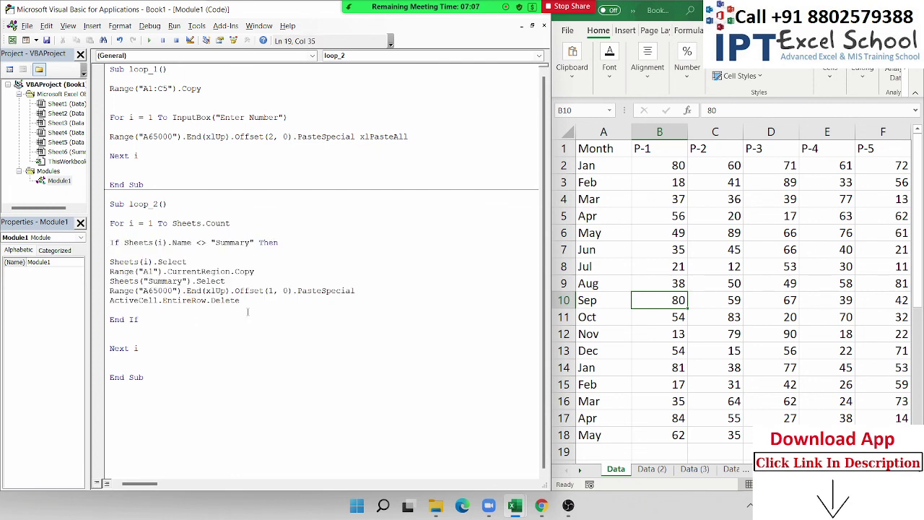
{"action": "left_click_drag", "start_coordinate": [244, 301], "coordinate": [111, 262]}
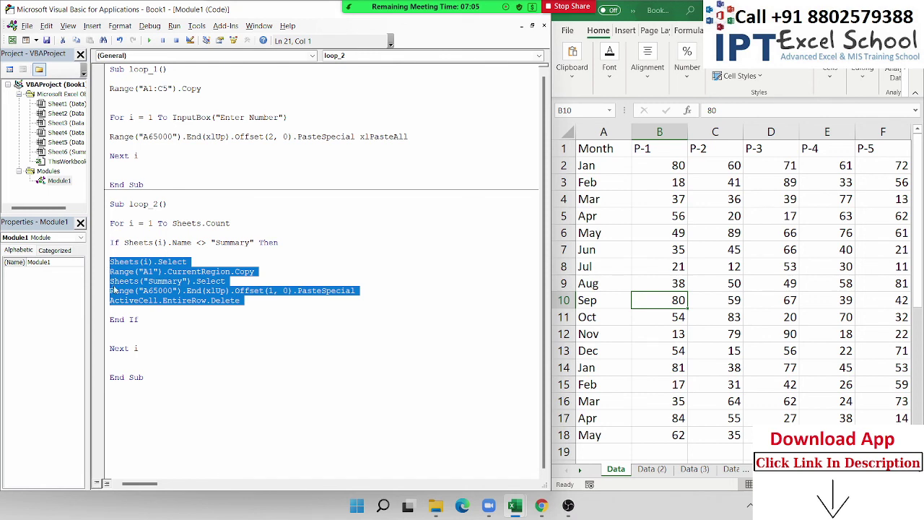
{"action": "left_click", "coordinate": [144, 318]}
{"action": "left_click_drag", "start_coordinate": [139, 319], "coordinate": [110, 319]}
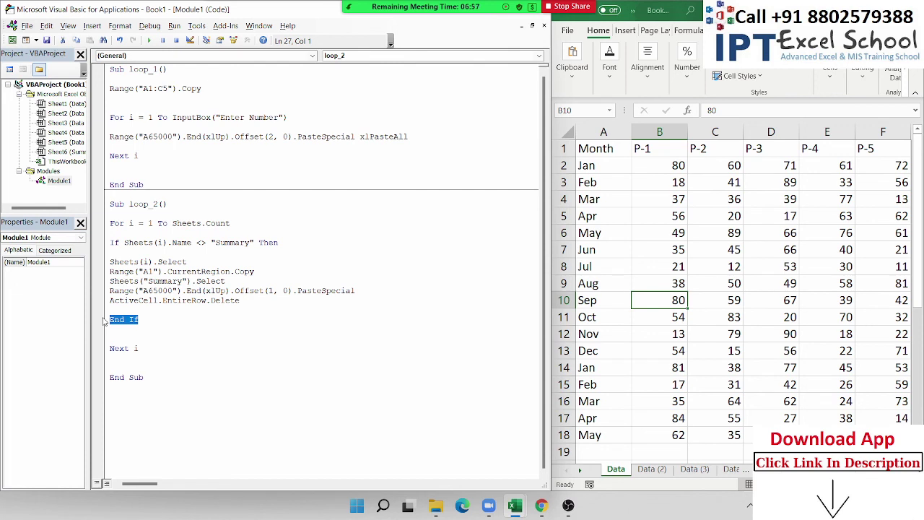
{"action": "left_click", "coordinate": [664, 470]}
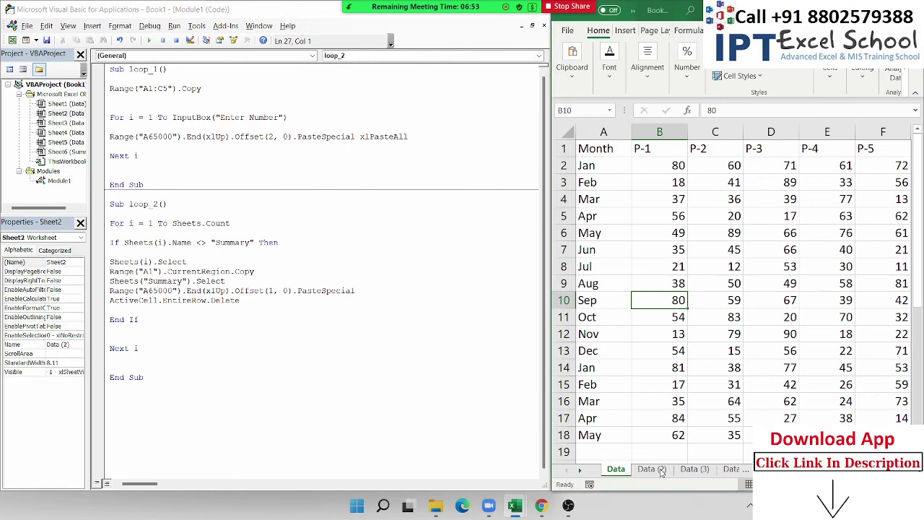
Flip through the Data, Data (2) and Data (3) sheets, then show the desktop with Windows+D.
{"action": "left_click", "coordinate": [615, 469]}
{"action": "left_click", "coordinate": [652, 469]}
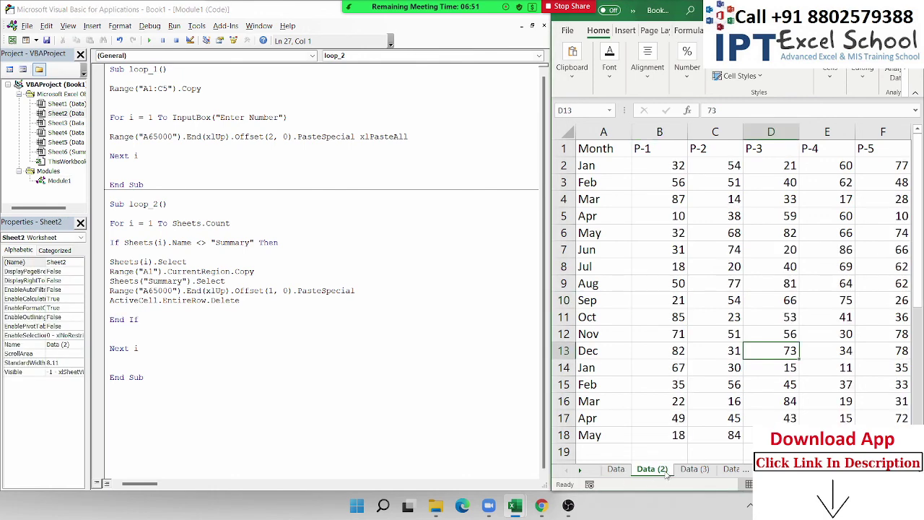
{"action": "left_click", "coordinate": [682, 469]}
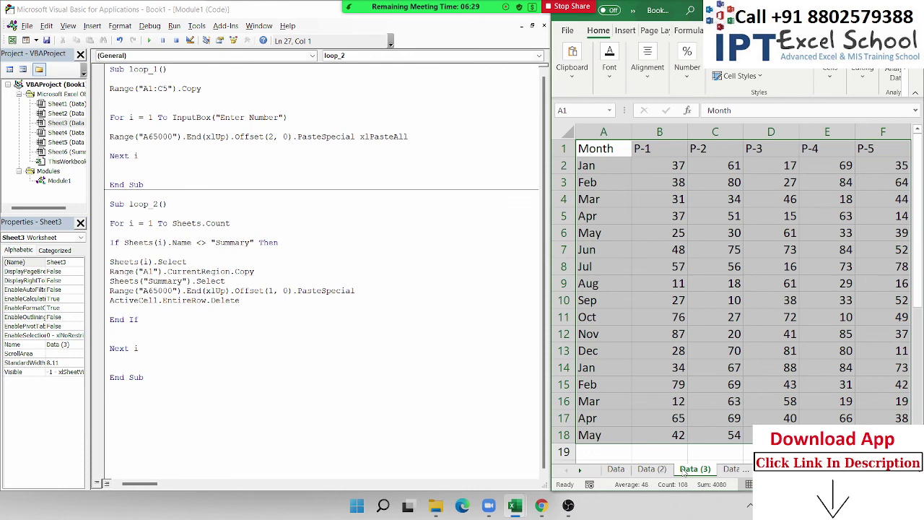
{"action": "key", "text": "super+d"}
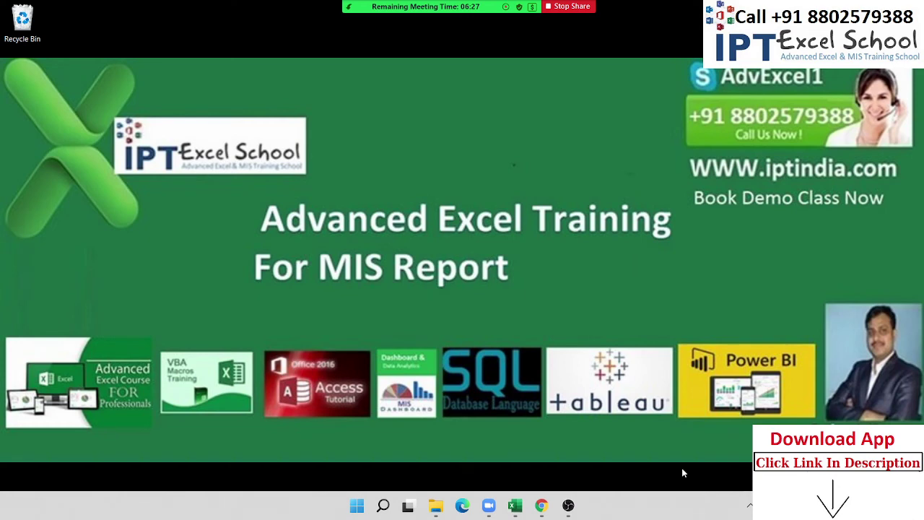